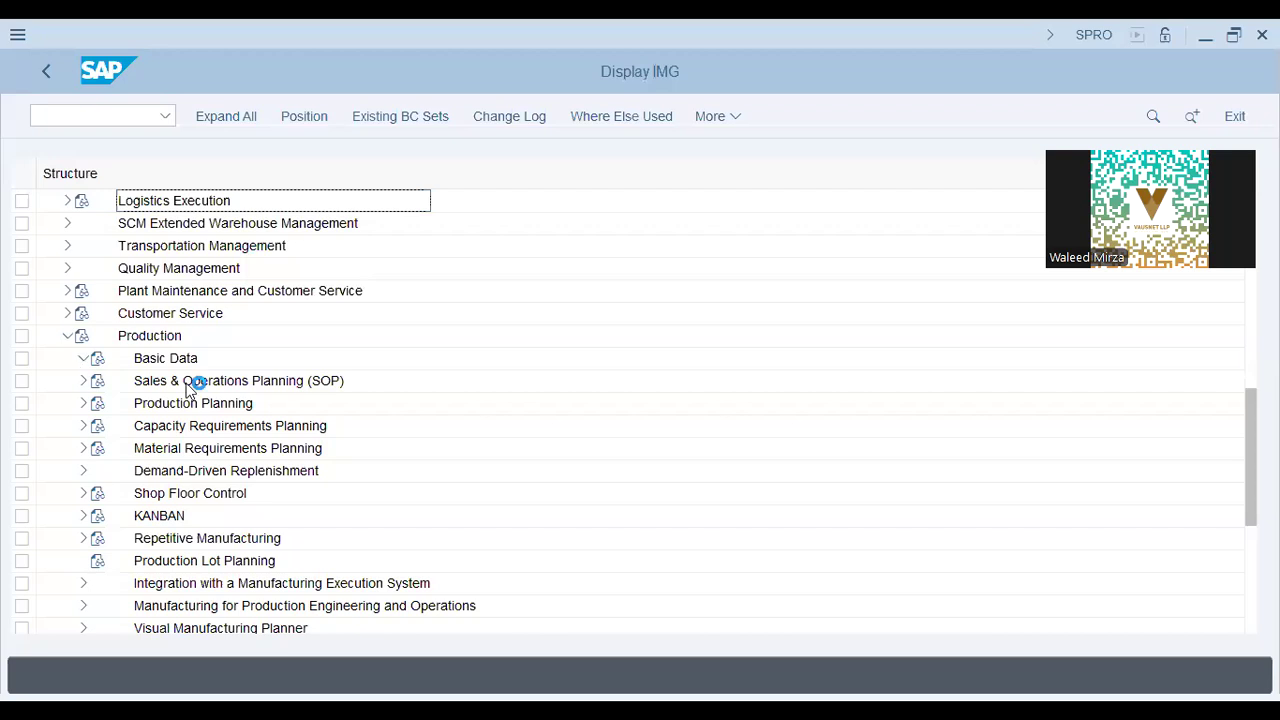
- Open the control key definition under Production > Basic Data > Work Center > Routing Data in the IMG
left_click(99, 381)
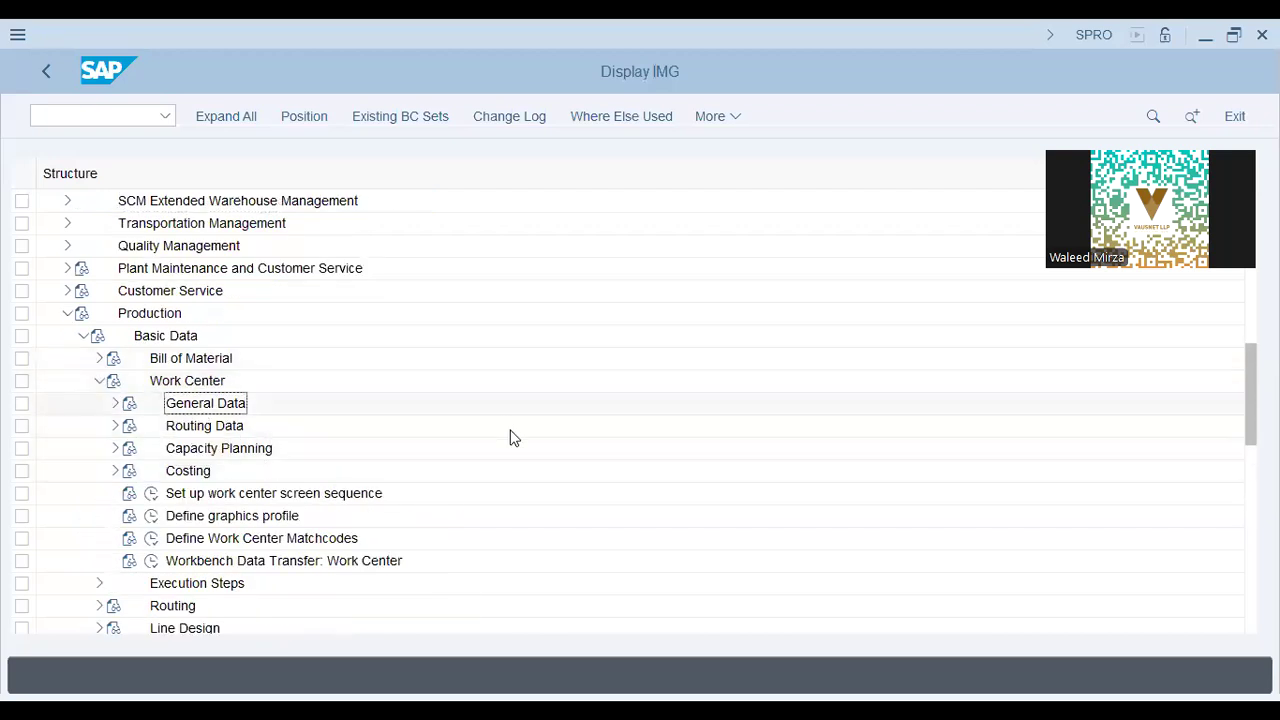
key("alt+Tab")
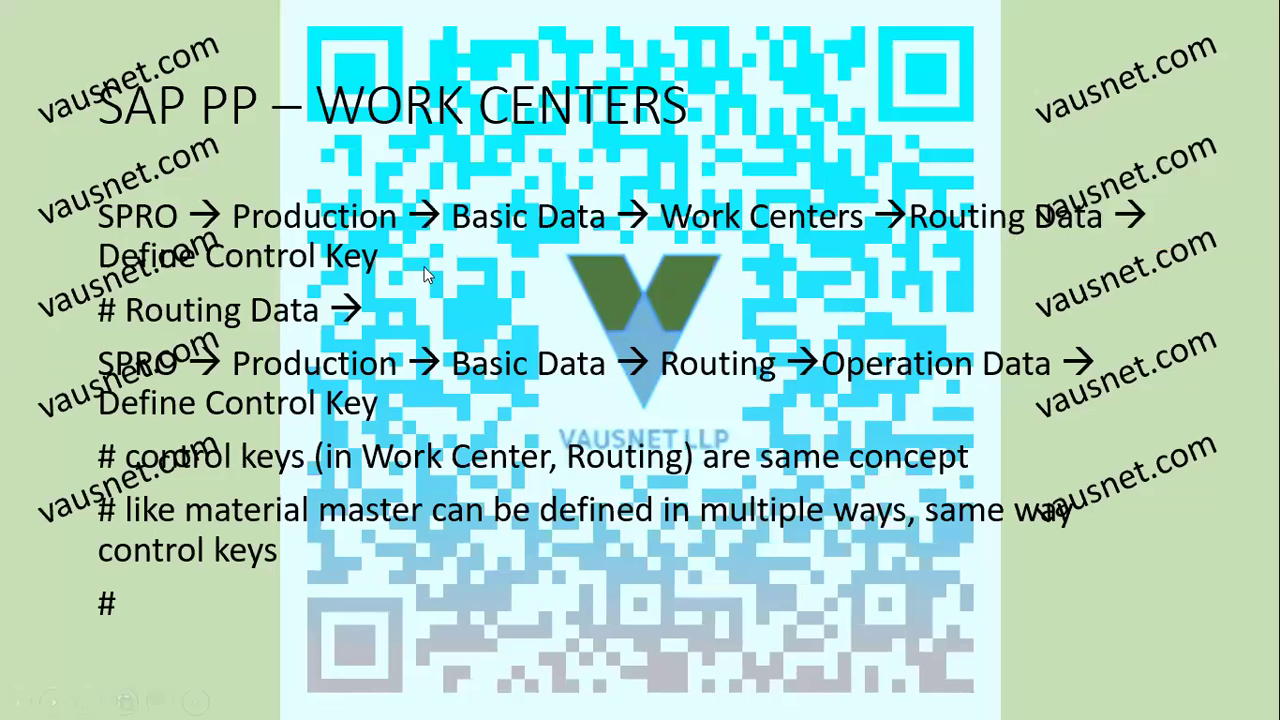
key("alt+Tab")
left_click(115, 425)
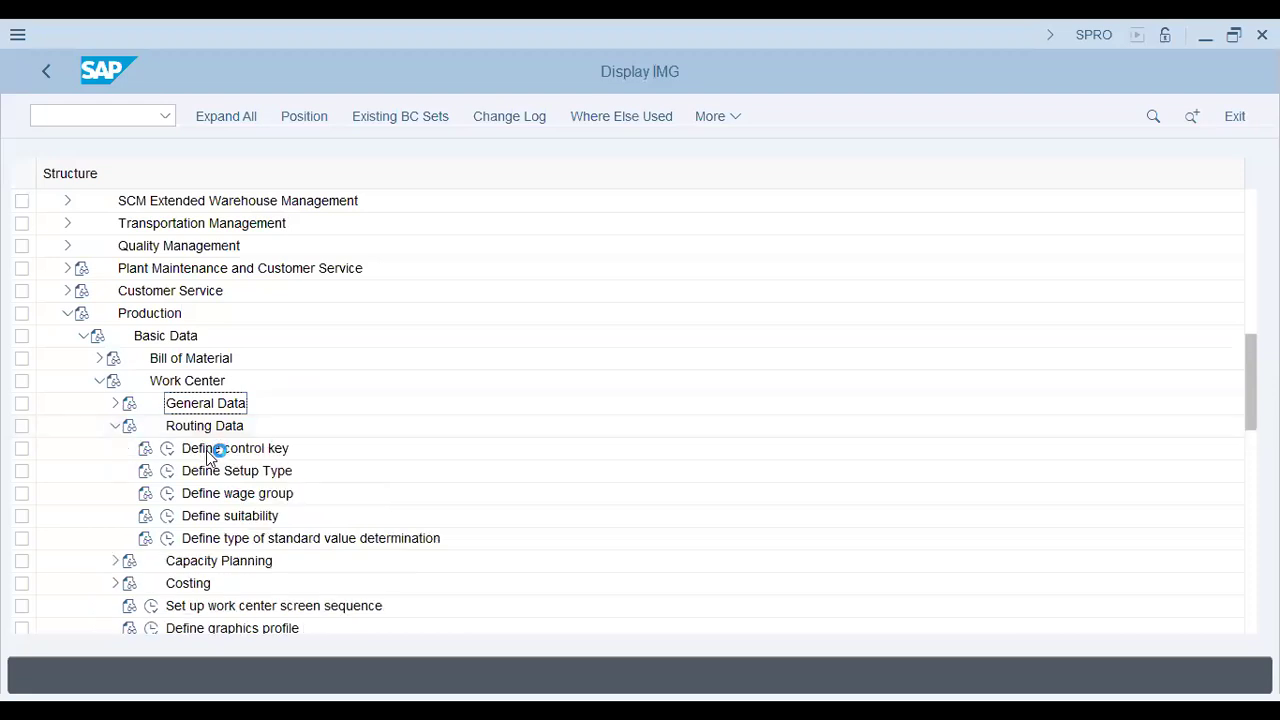
left_click(167, 448)
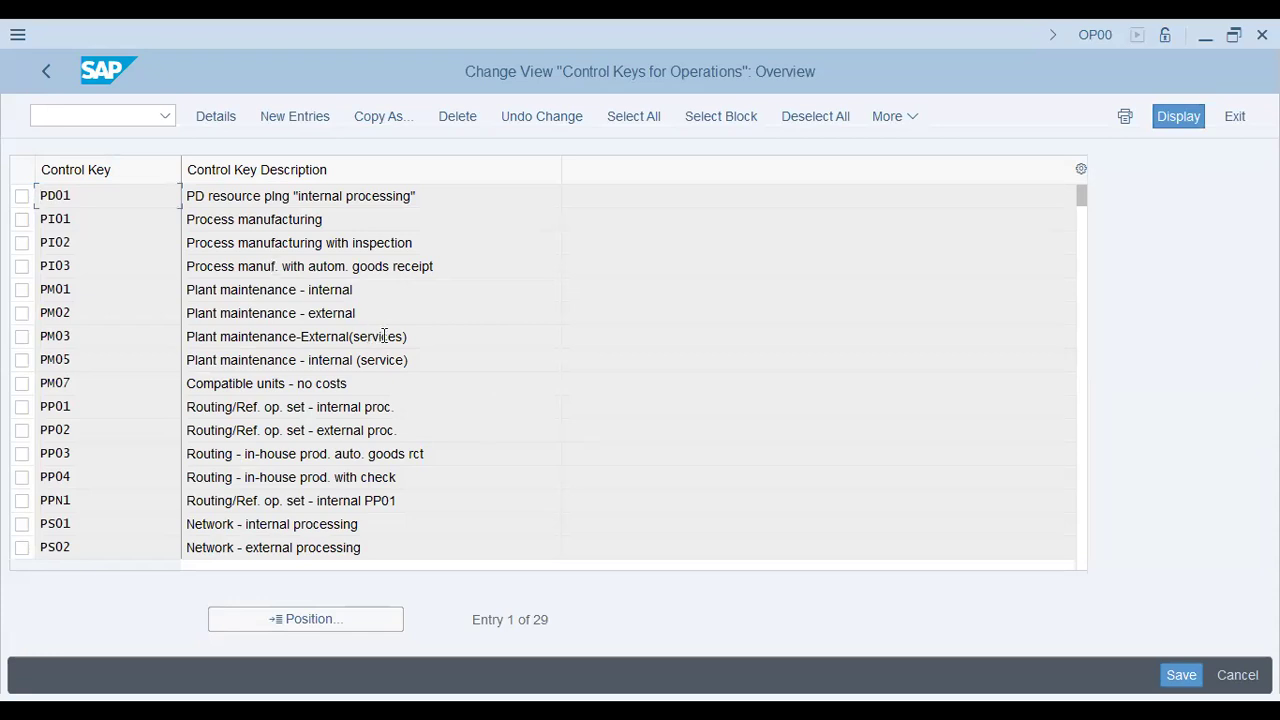
- Look through the list of operation control keys, including the PP routing keys and the ZP01 training key
left_click(304, 313)
left_click_drag(212, 407, 388, 407)
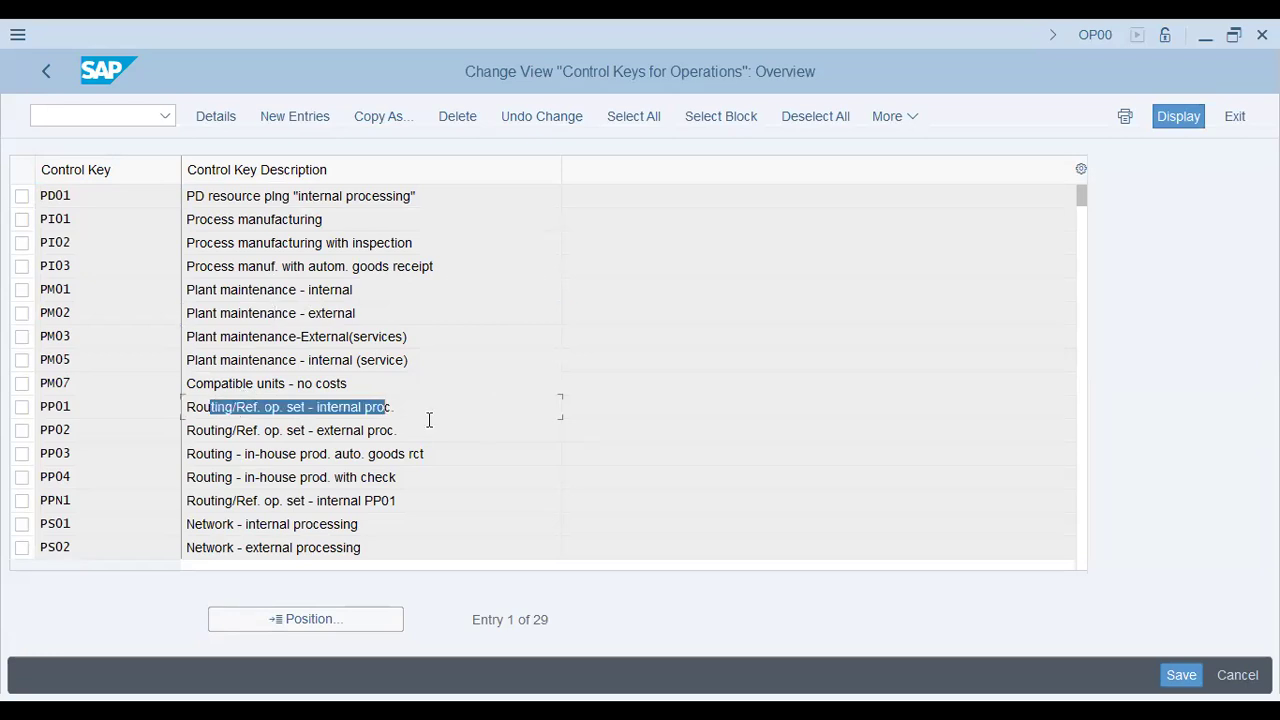
key("Down")
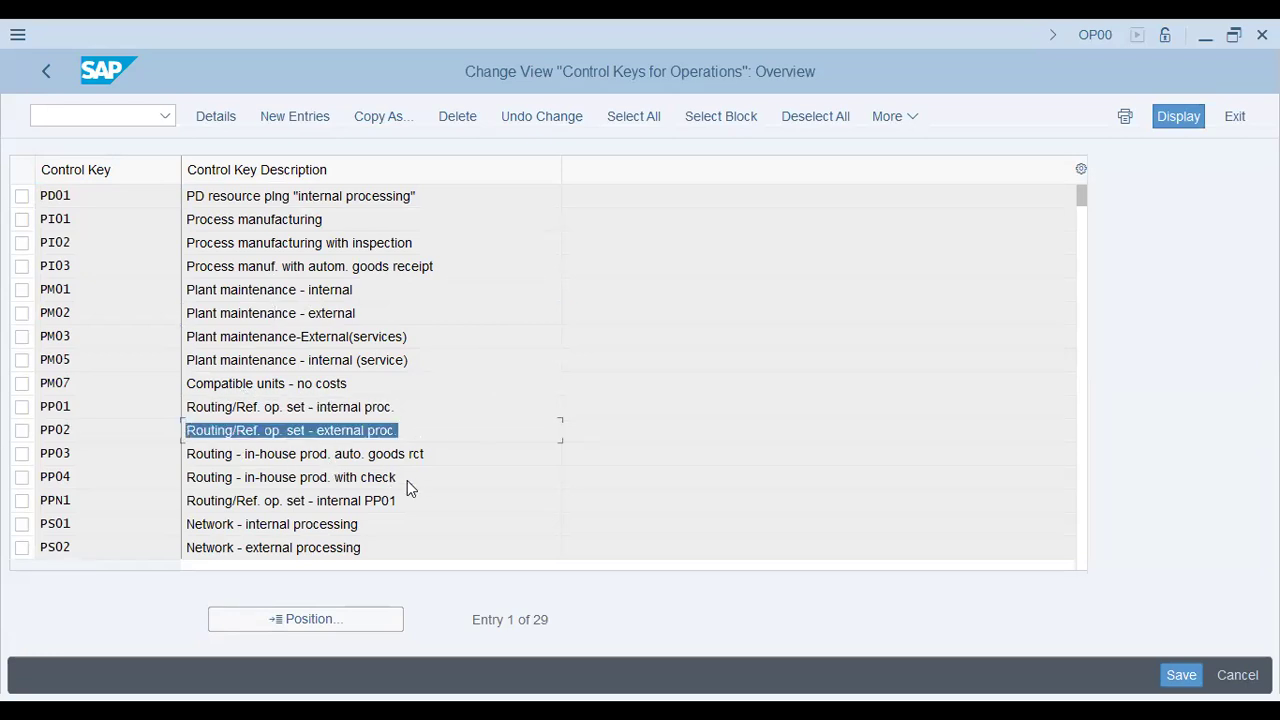
left_click(446, 483)
key("Page_Down")
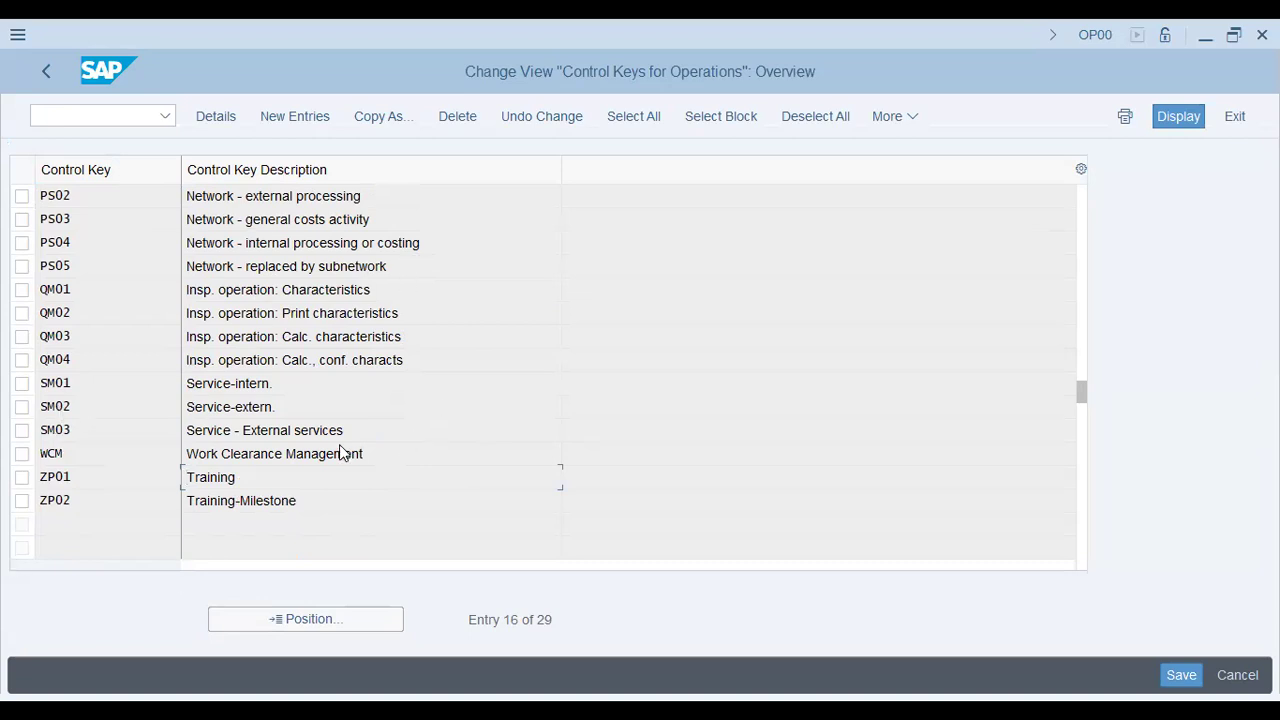
double_click(224, 480)
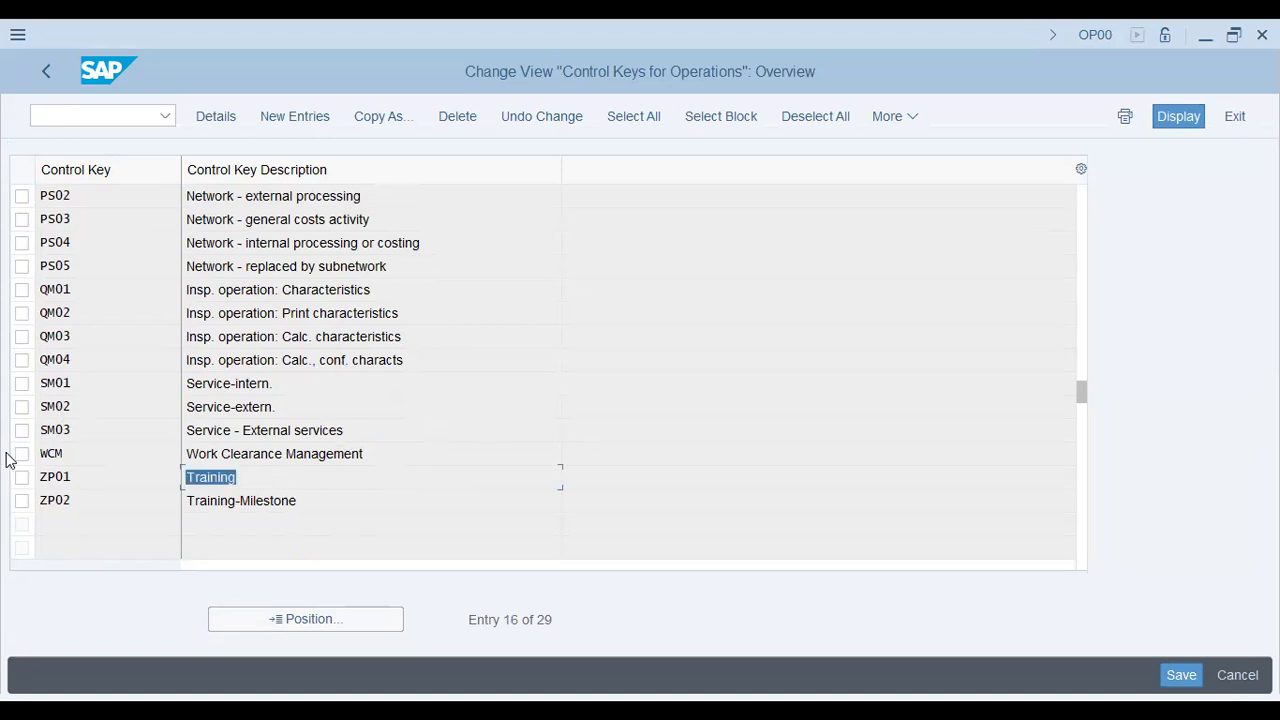
left_click(437, 327)
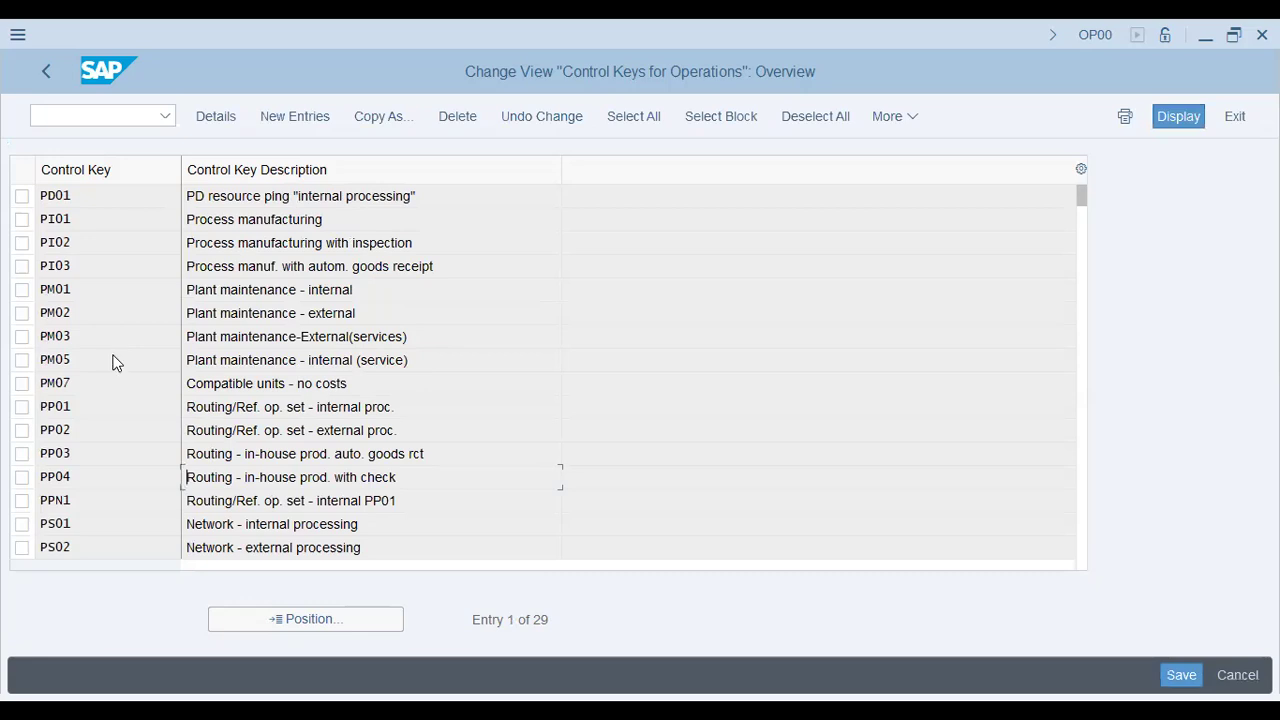
- Examine the indicators, external processing and confirmation settings of control key PI01, and return to the IMG structure
double_click(455, 298)
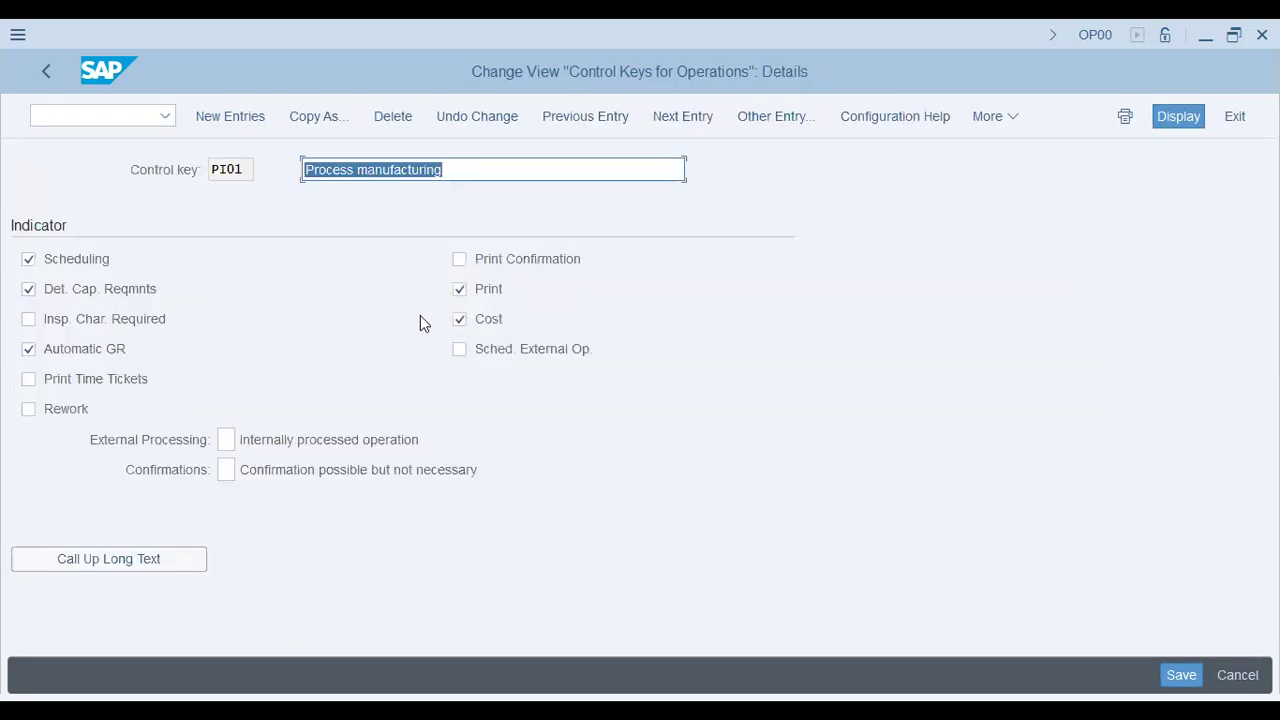
left_click(483, 177)
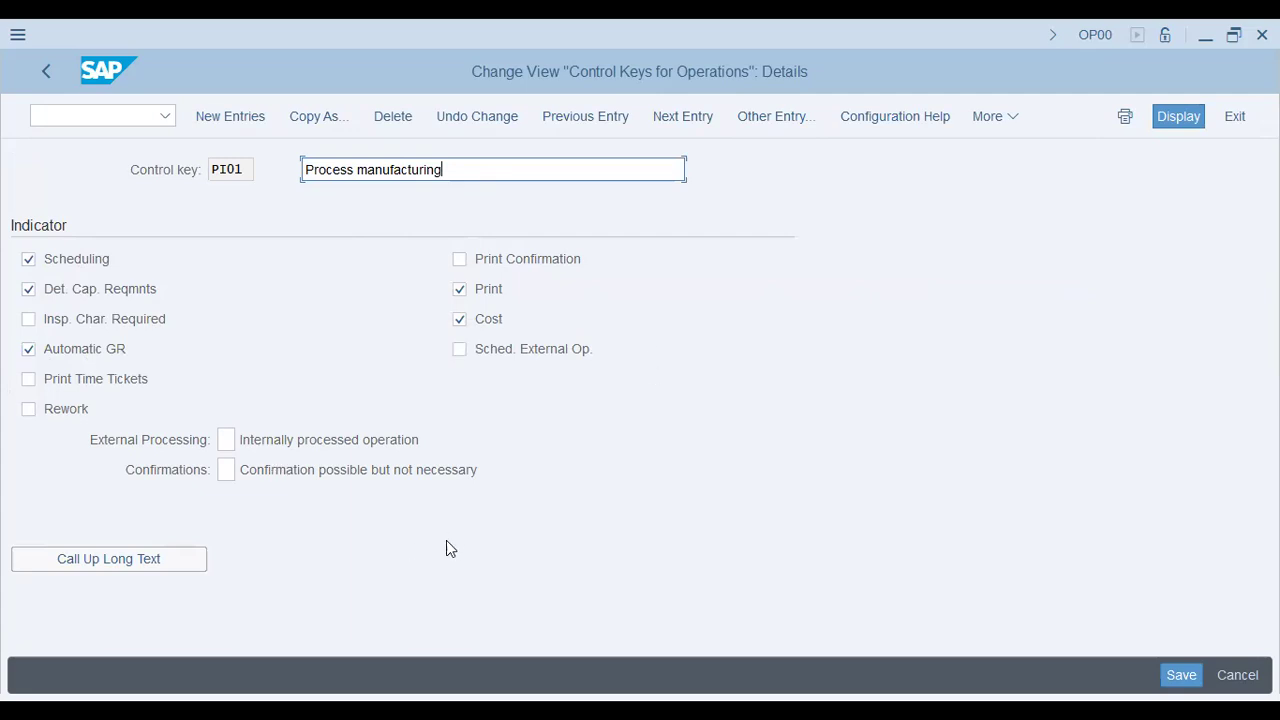
left_click(226, 439)
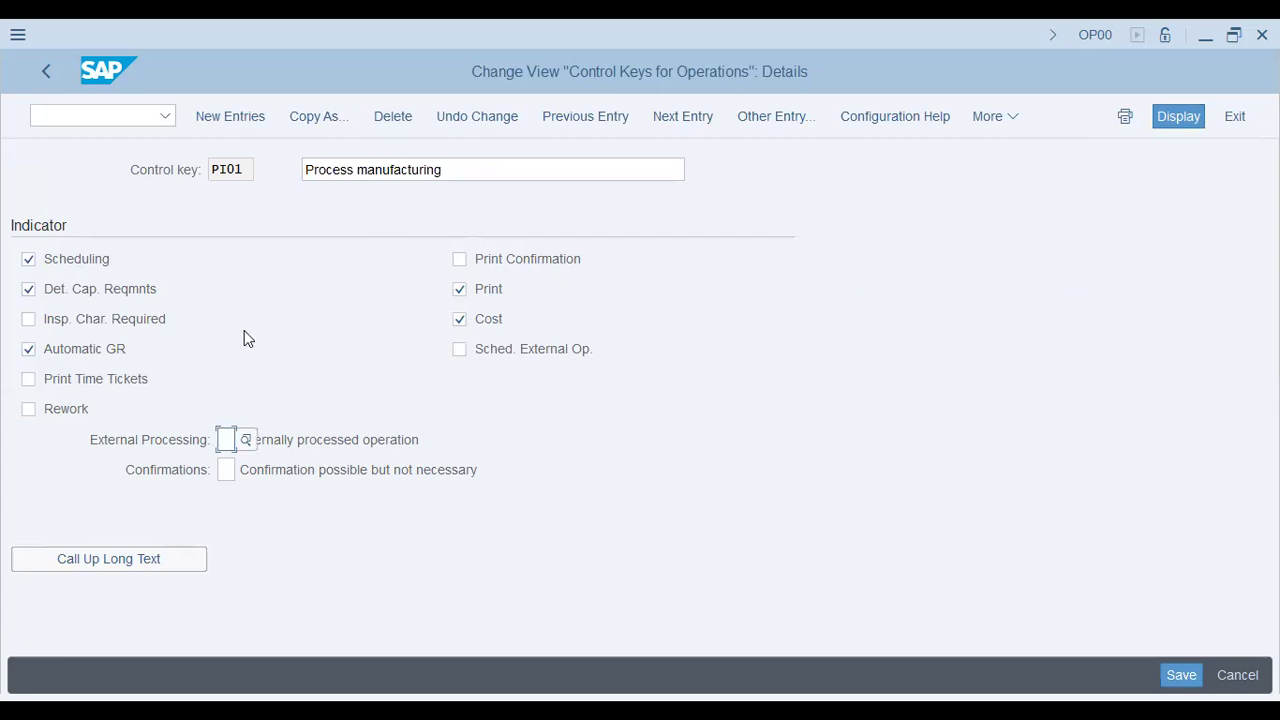
left_click(313, 441)
left_click_drag(265, 470, 622, 469)
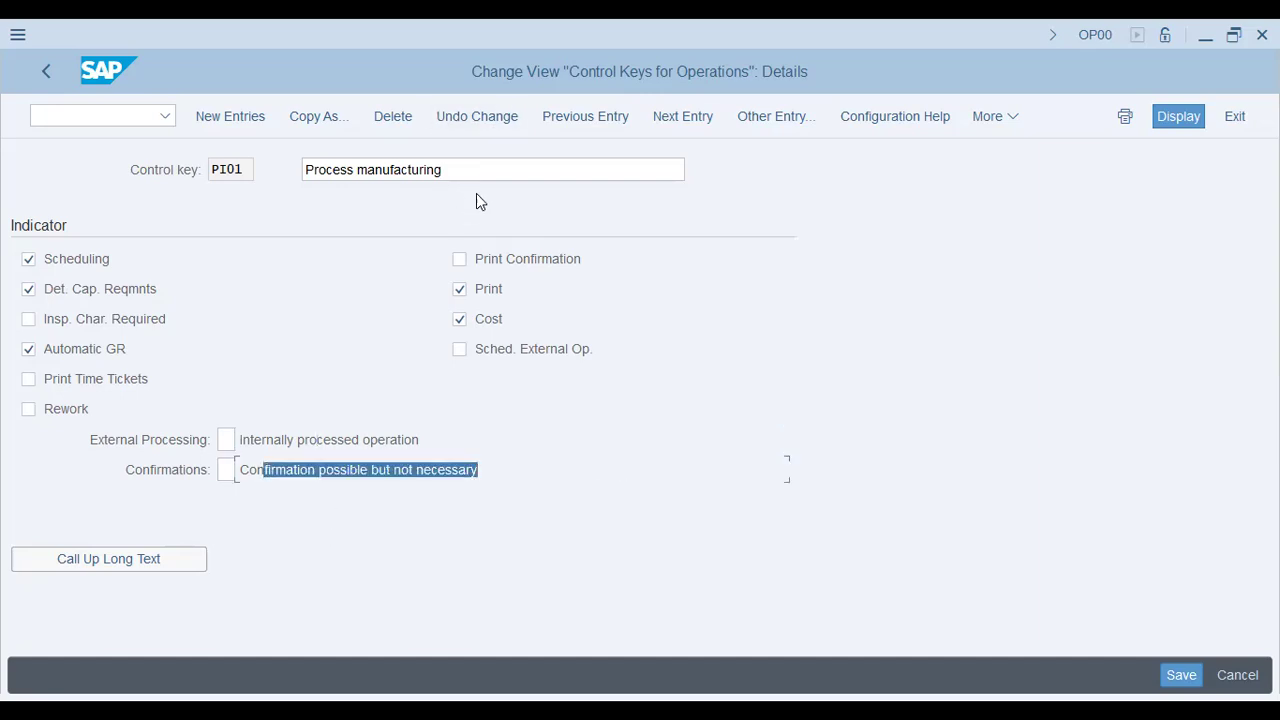
left_click_drag(450, 170, 66, 174)
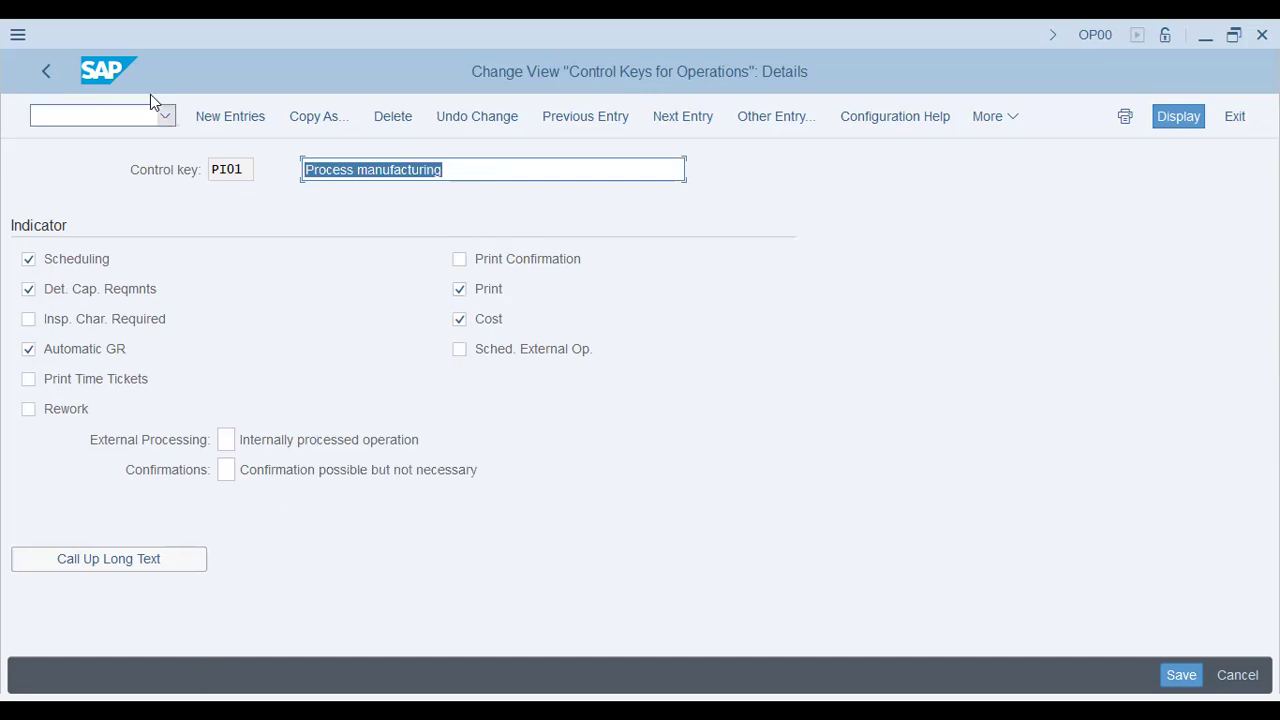
left_click(50, 68)
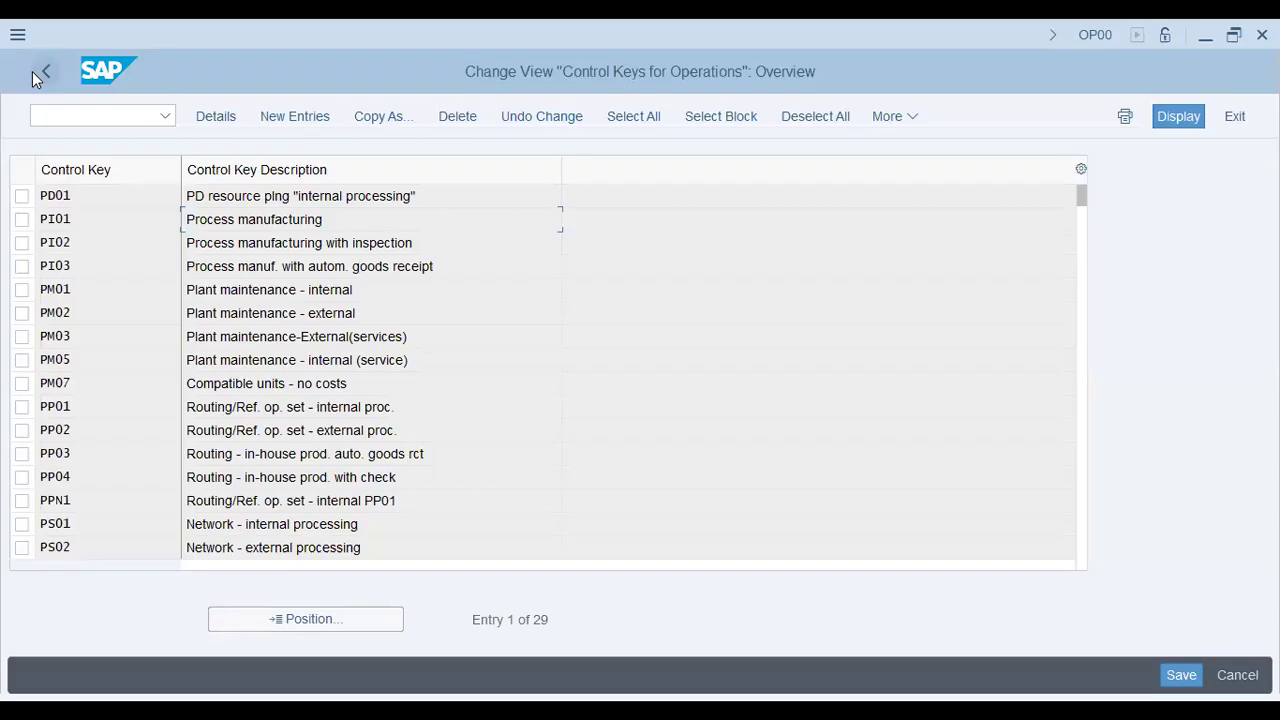
left_click(40, 72)
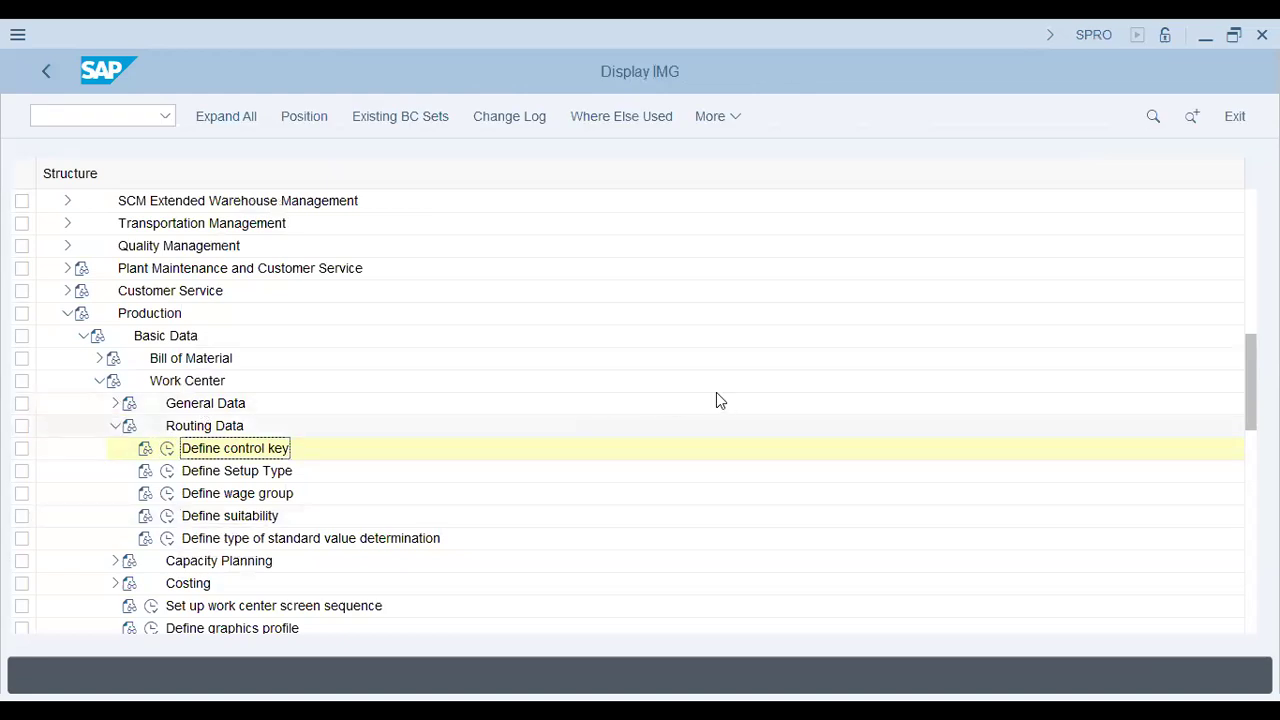
- Collapse the Work Center node and open the control key definition under Routing > Operation Data
left_click(115, 425)
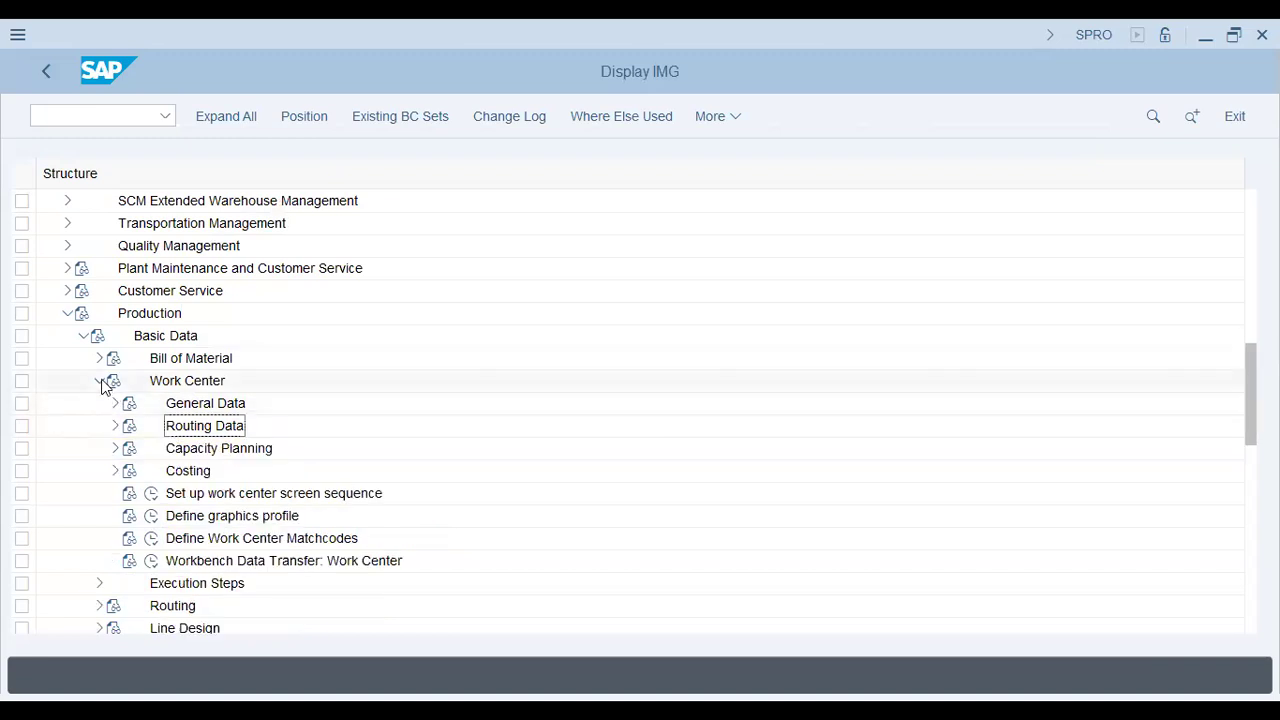
left_click(99, 380)
left_click(99, 425)
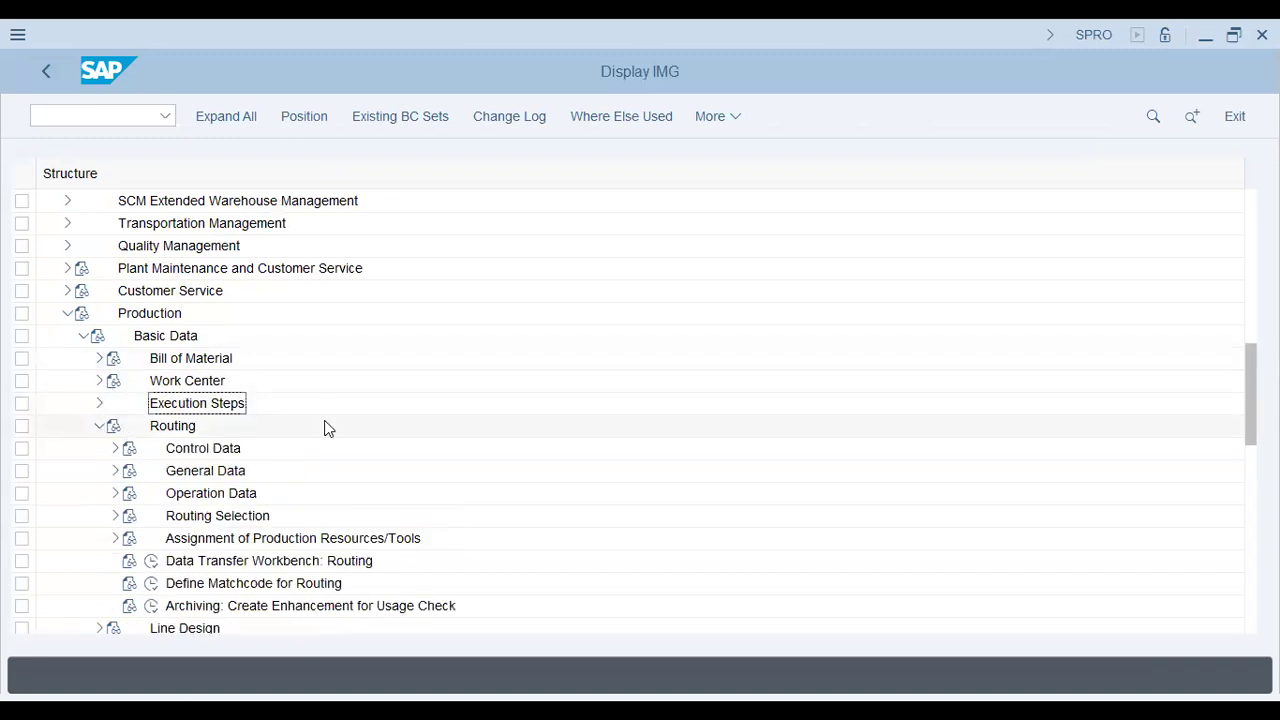
key("alt+Tab")
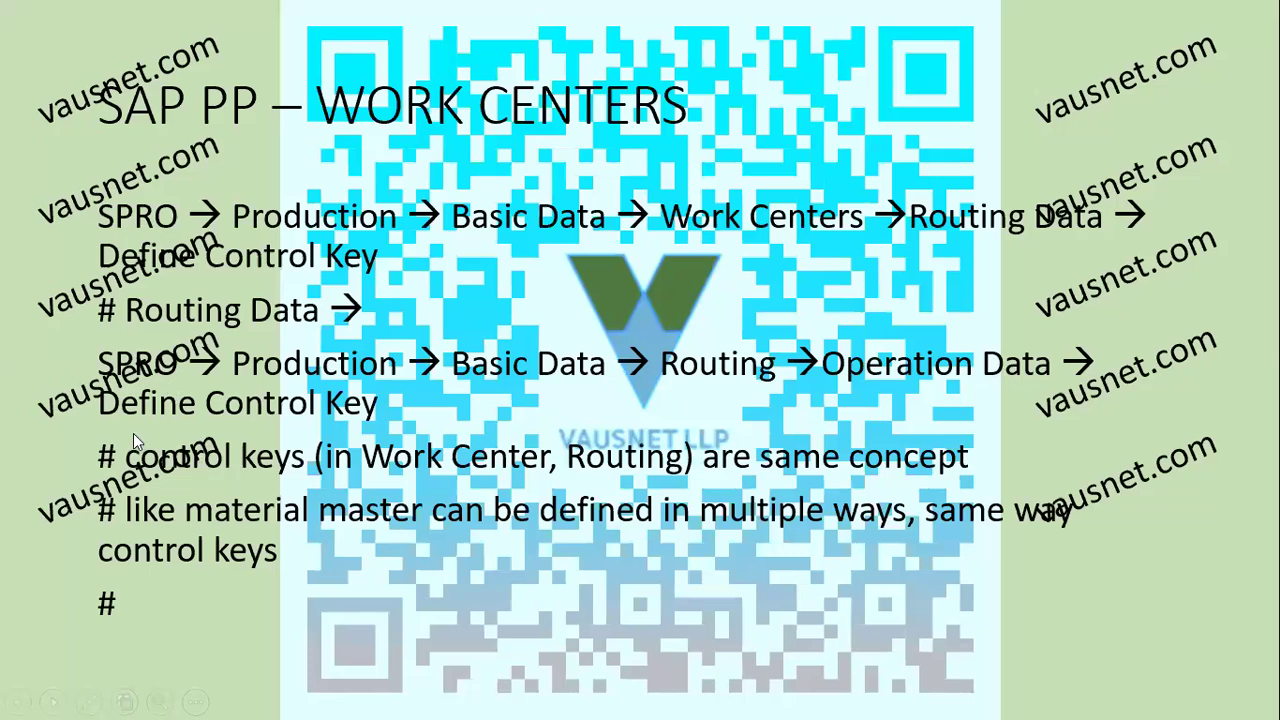
key("alt+Tab")
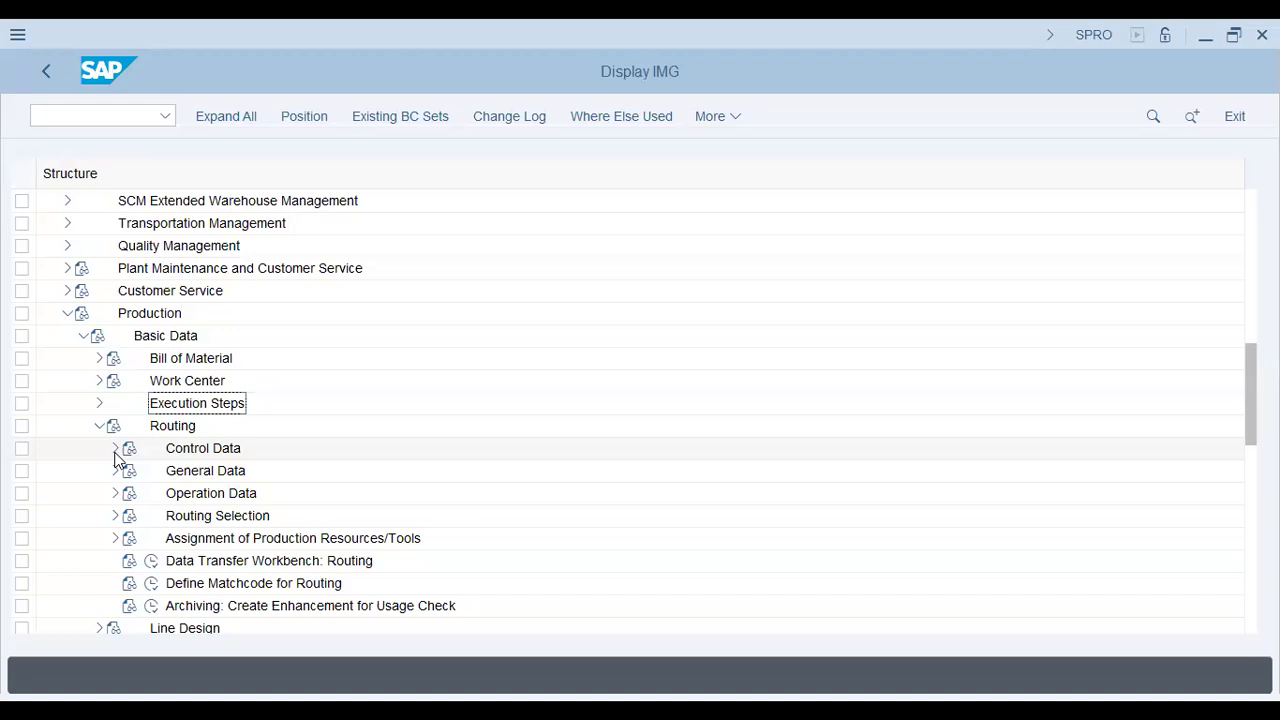
left_click(116, 493)
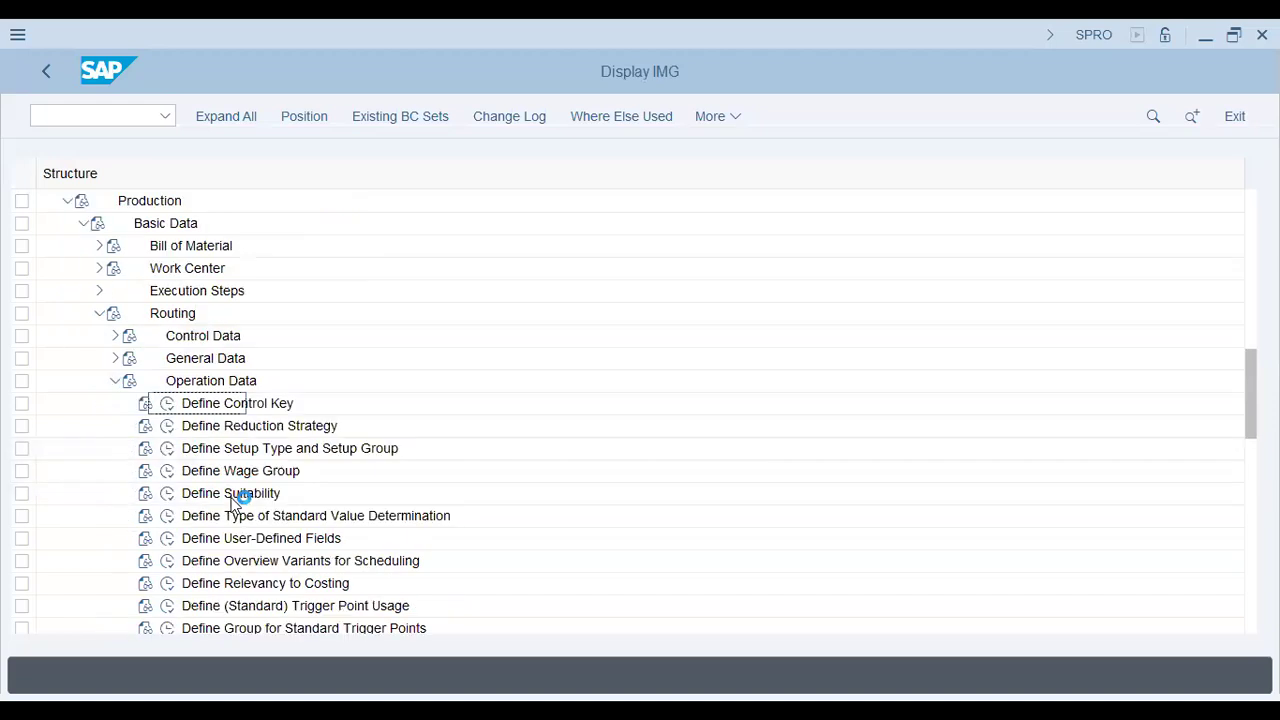
left_click(168, 410)
left_click(168, 407)
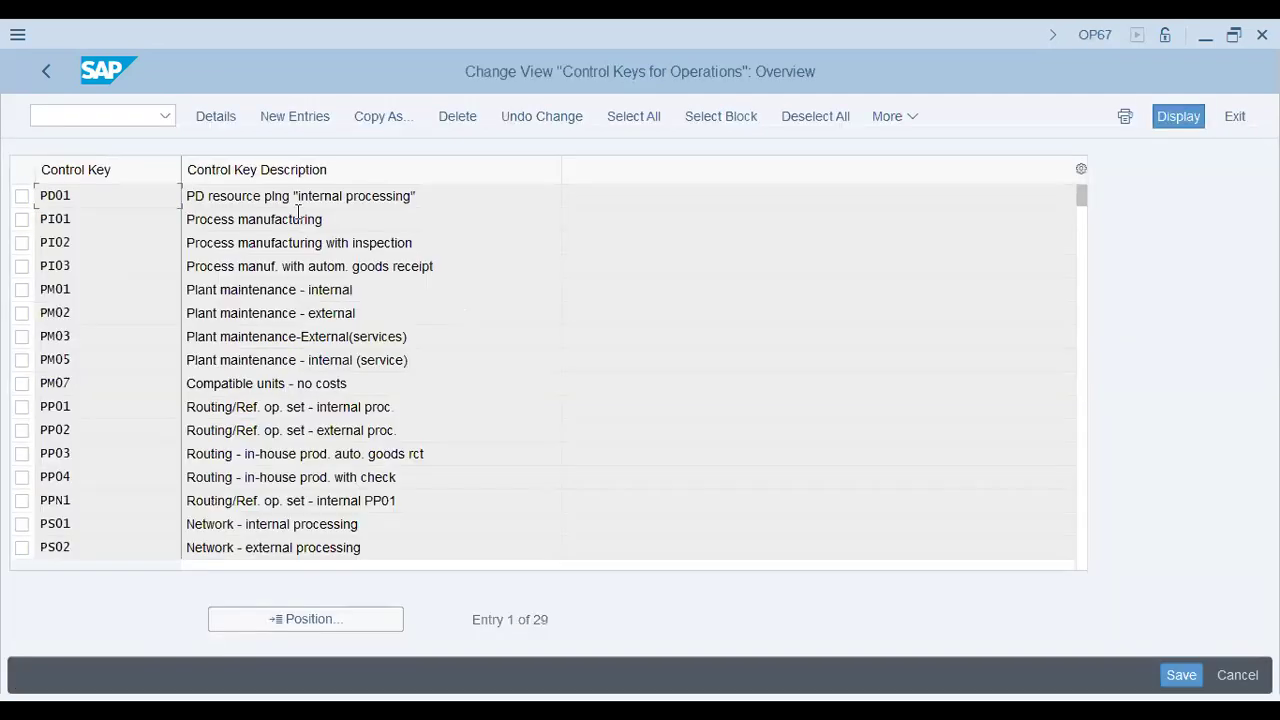
- View the details of control key PI01 in the routing control keys, and return to the IMG structure
left_click(314, 197)
double_click(308, 219)
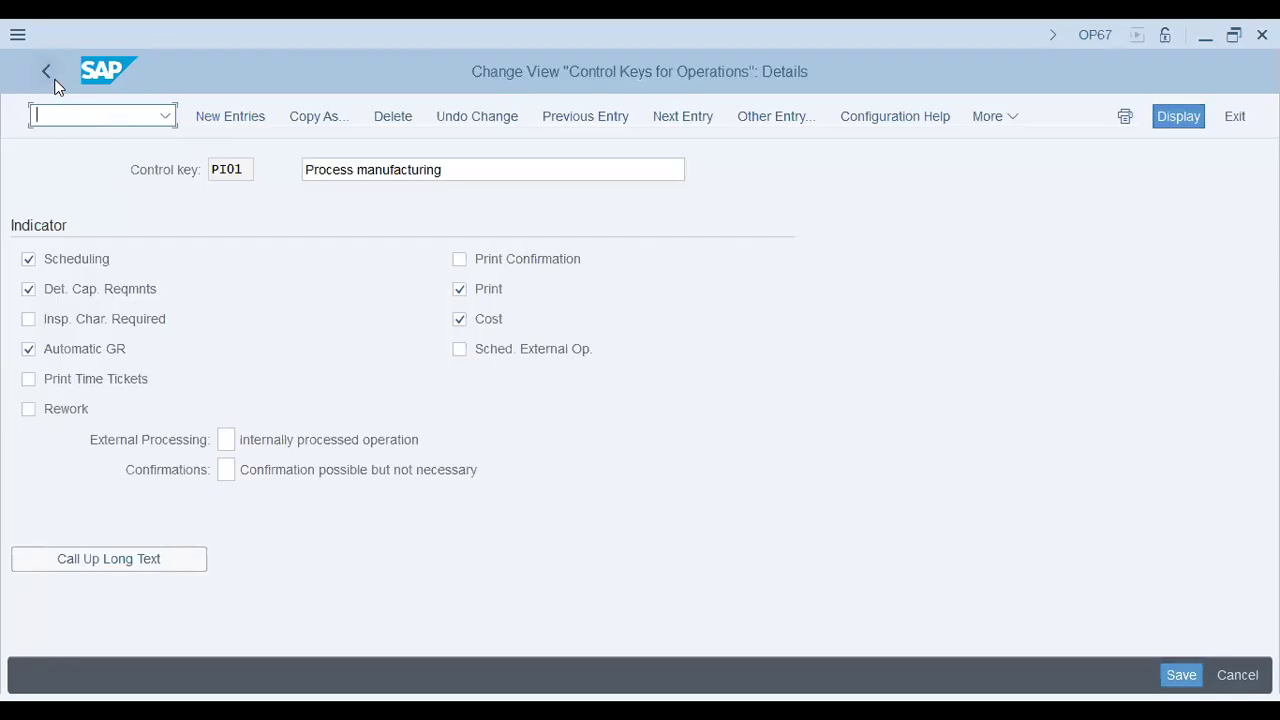
left_click(47, 72)
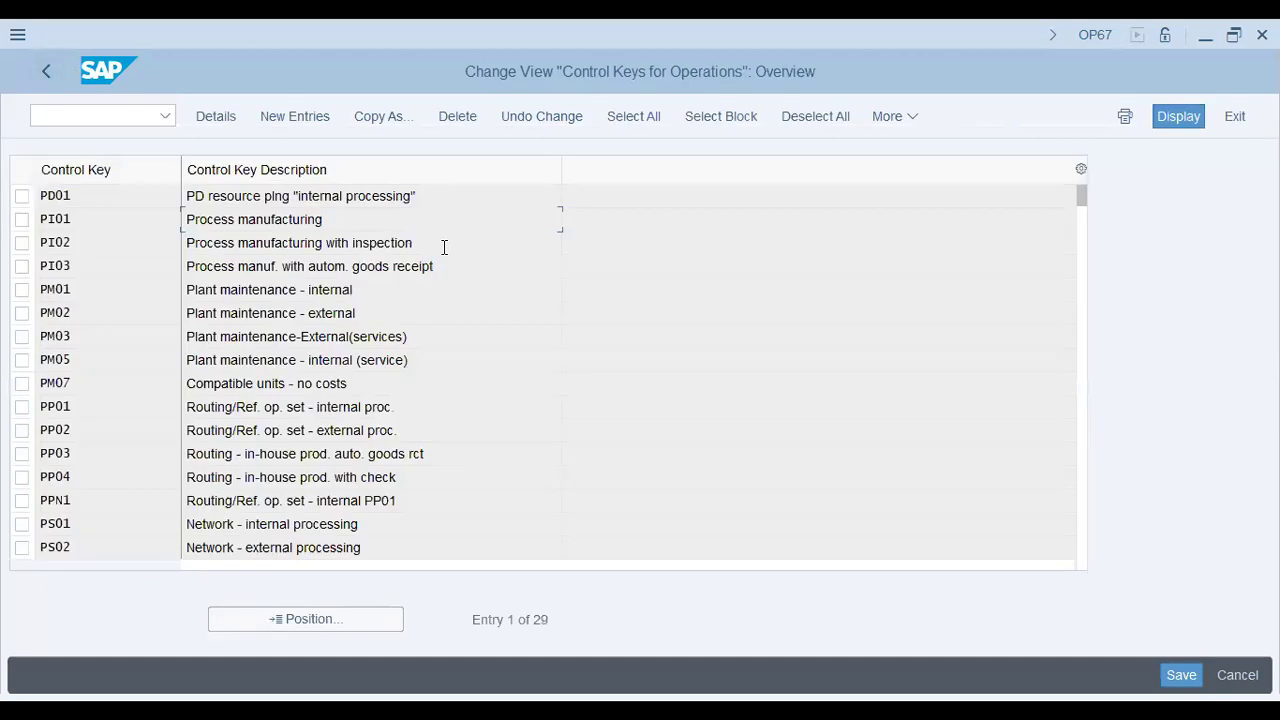
left_click(47, 78)
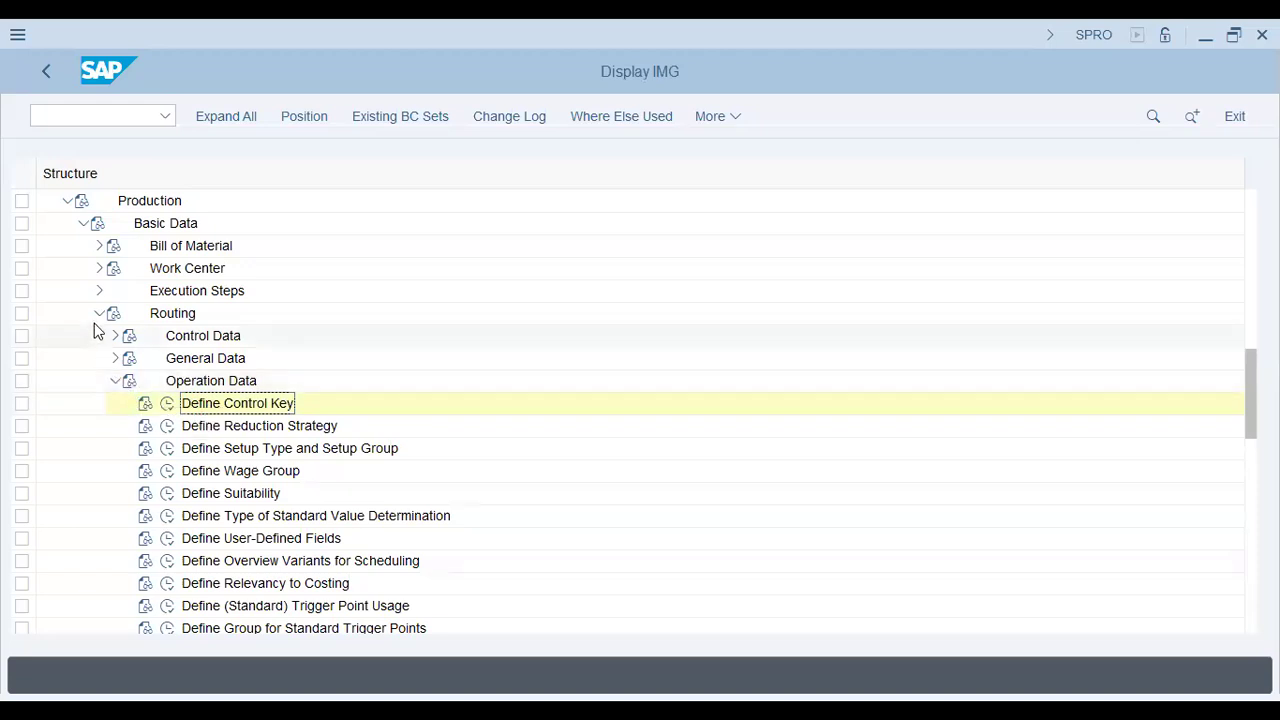
- Collapse the Routing node and open the work center category definition under Work Center > General Data
left_click(99, 313)
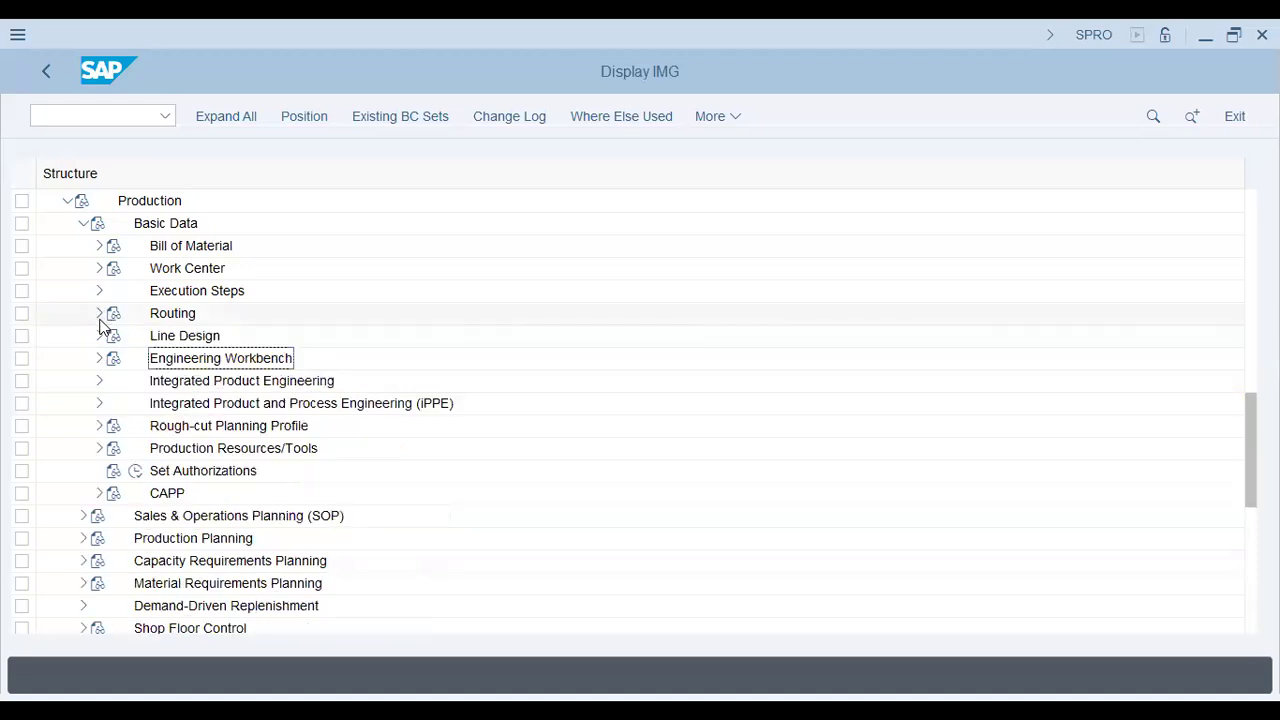
left_click(97, 268)
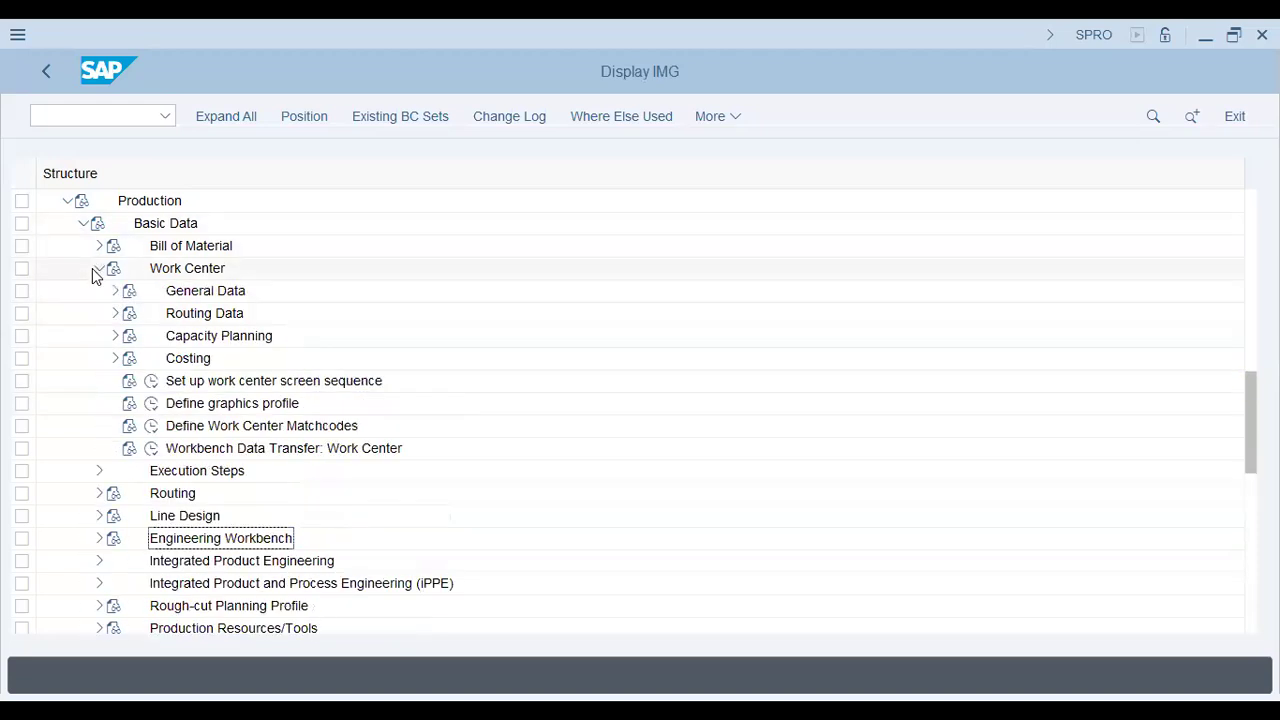
left_click(116, 290)
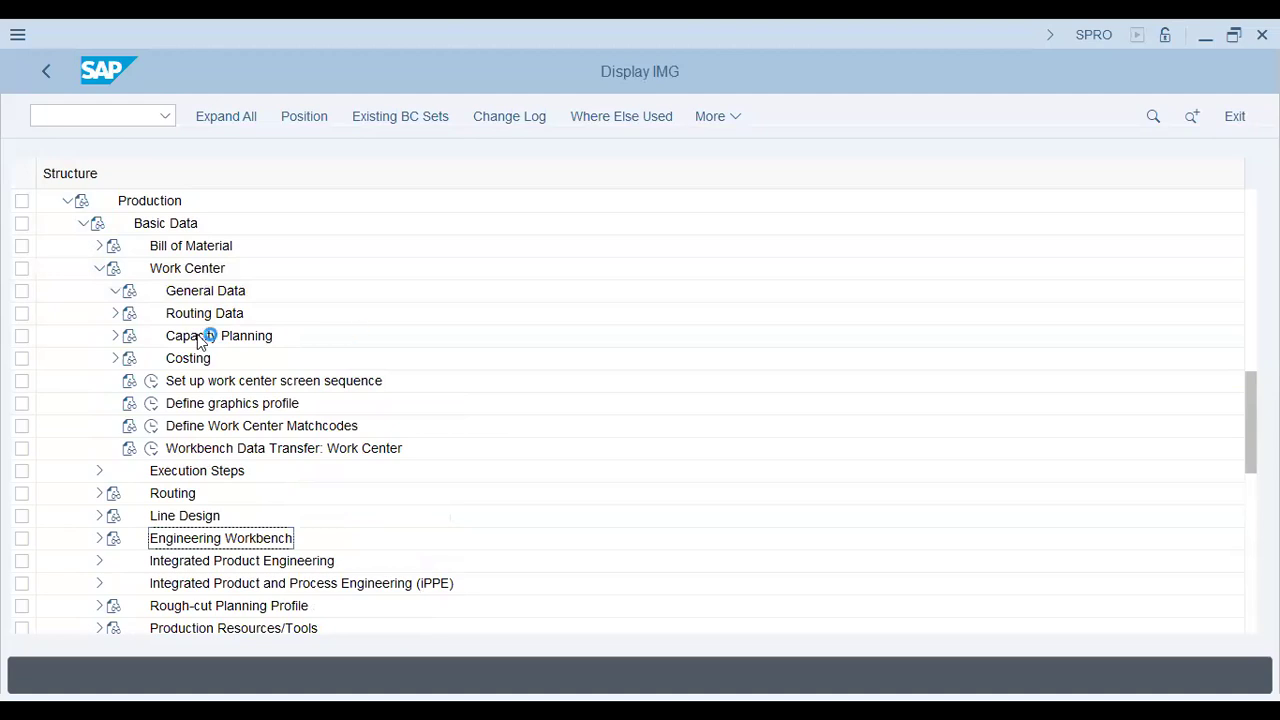
left_click(170, 316)
left_click(169, 315)
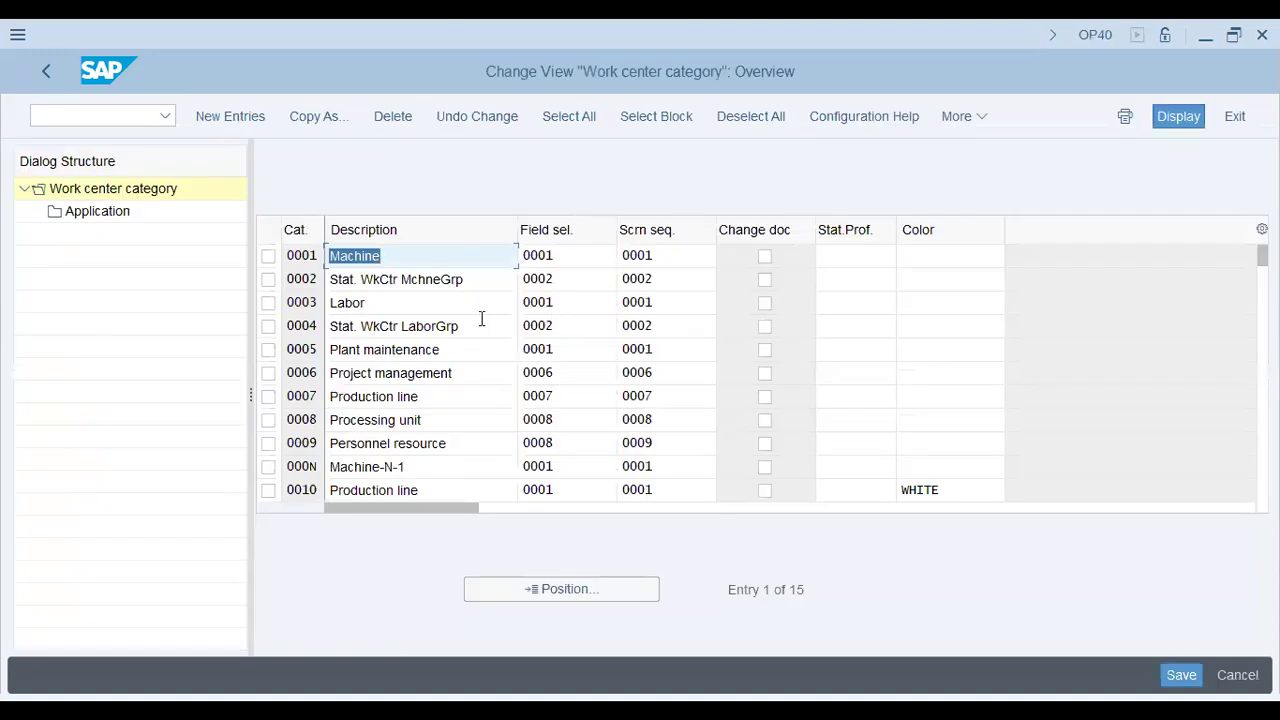
- Examine the work center categories, from the machine and labor types to plant maintenance, project management, processing unit and production line
left_click(480, 320)
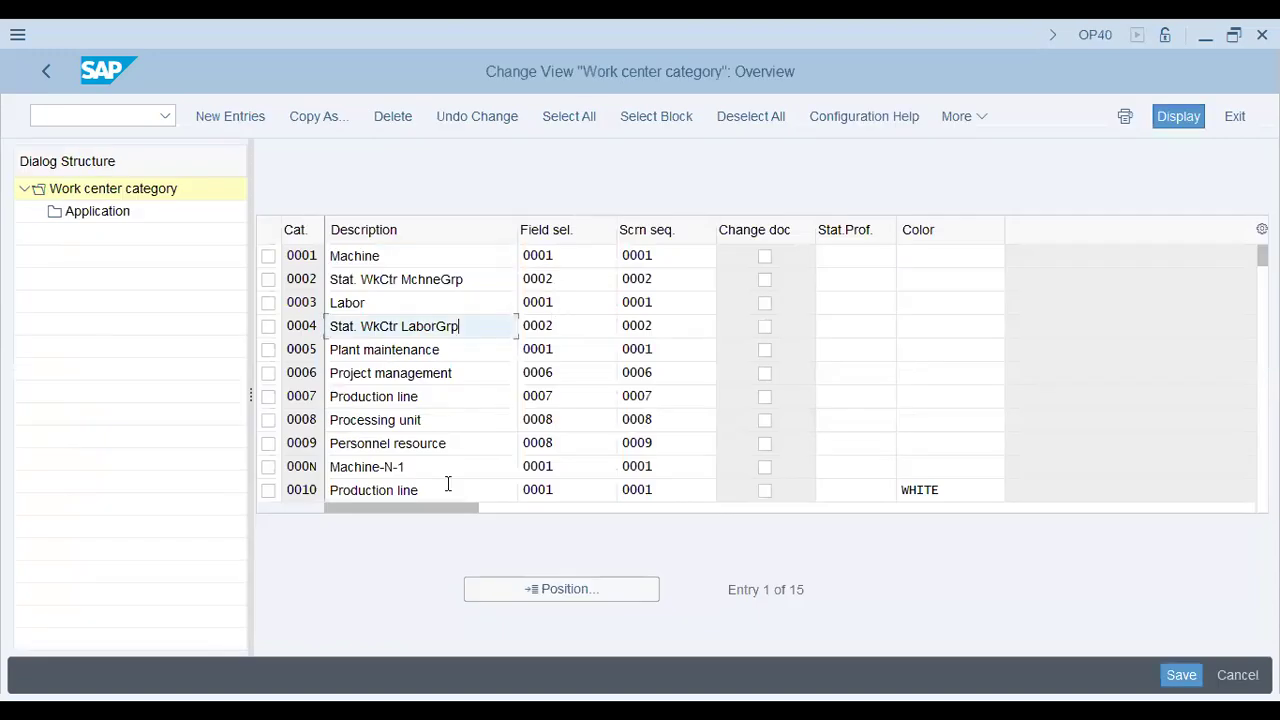
left_click(390, 490)
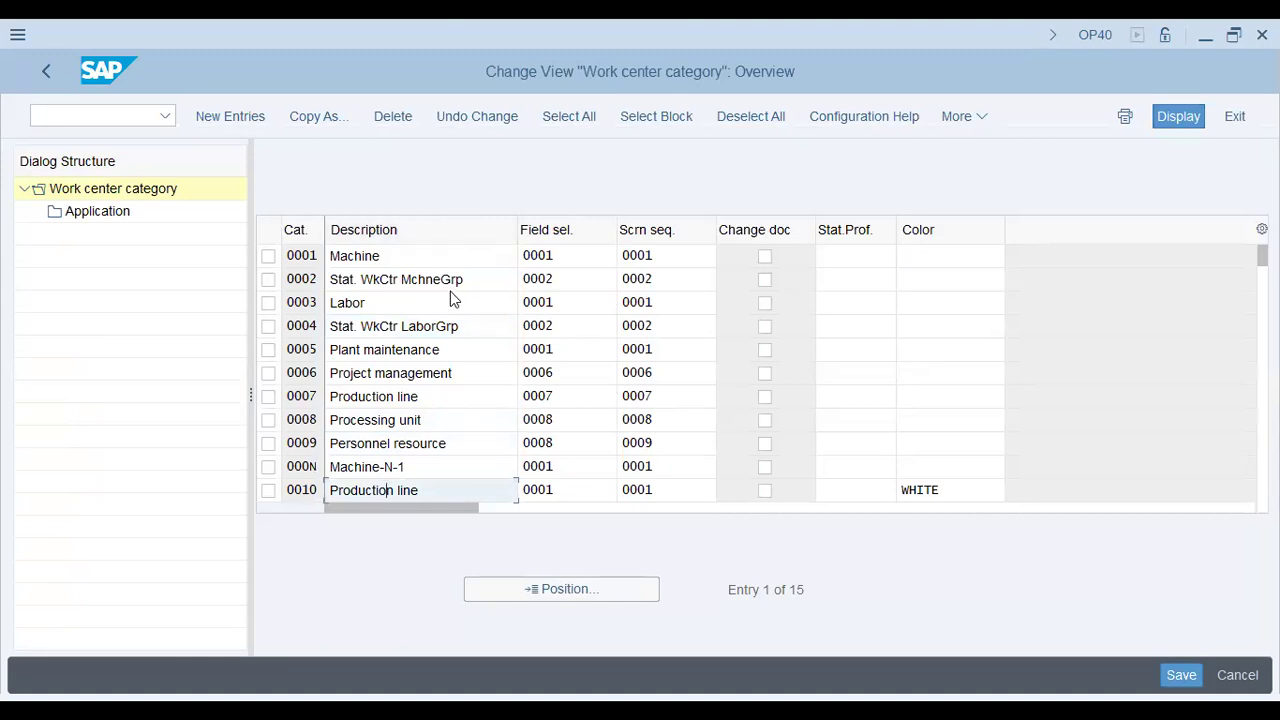
left_click(430, 355)
key("Down")
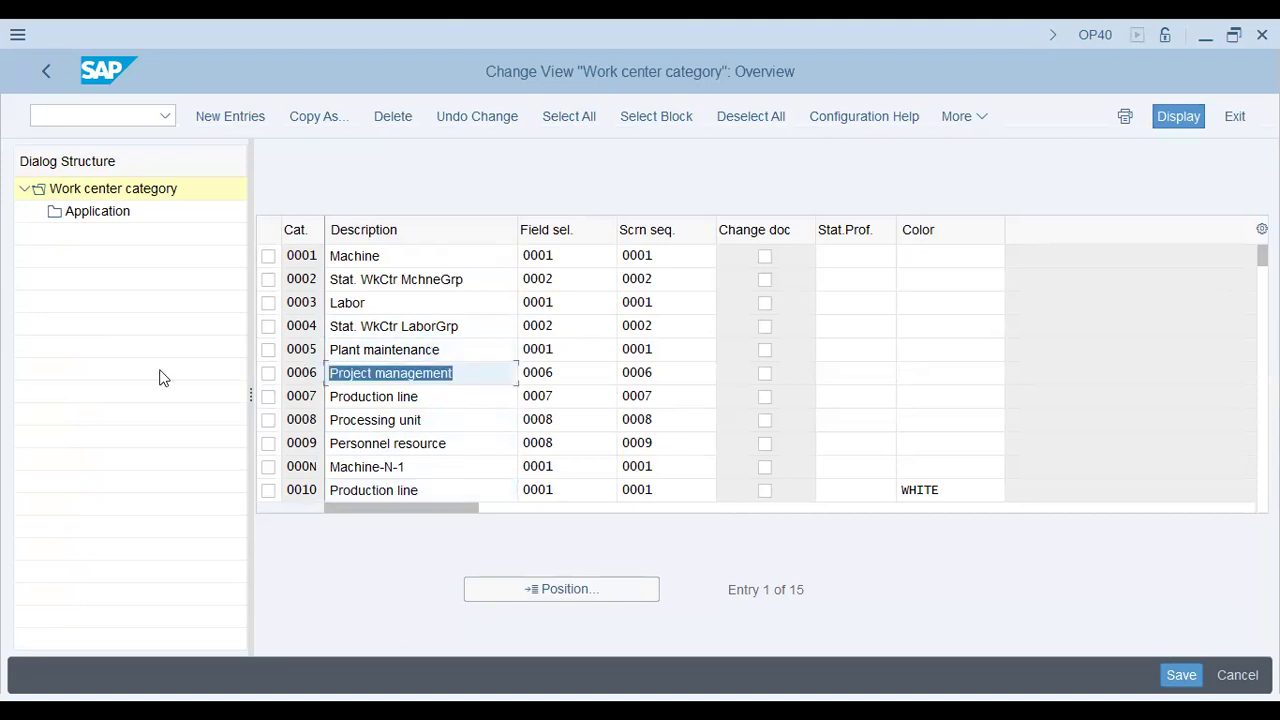
left_click(434, 350)
left_click(455, 413)
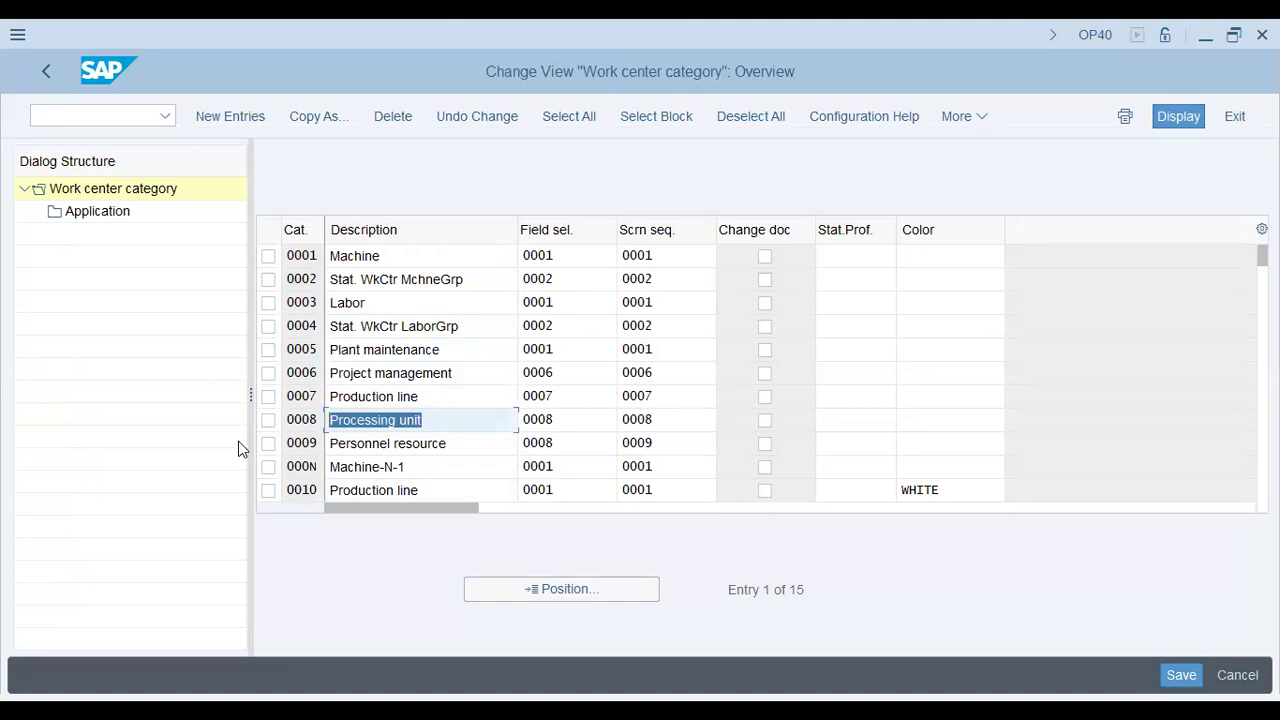
left_click(455, 443)
key("Down")
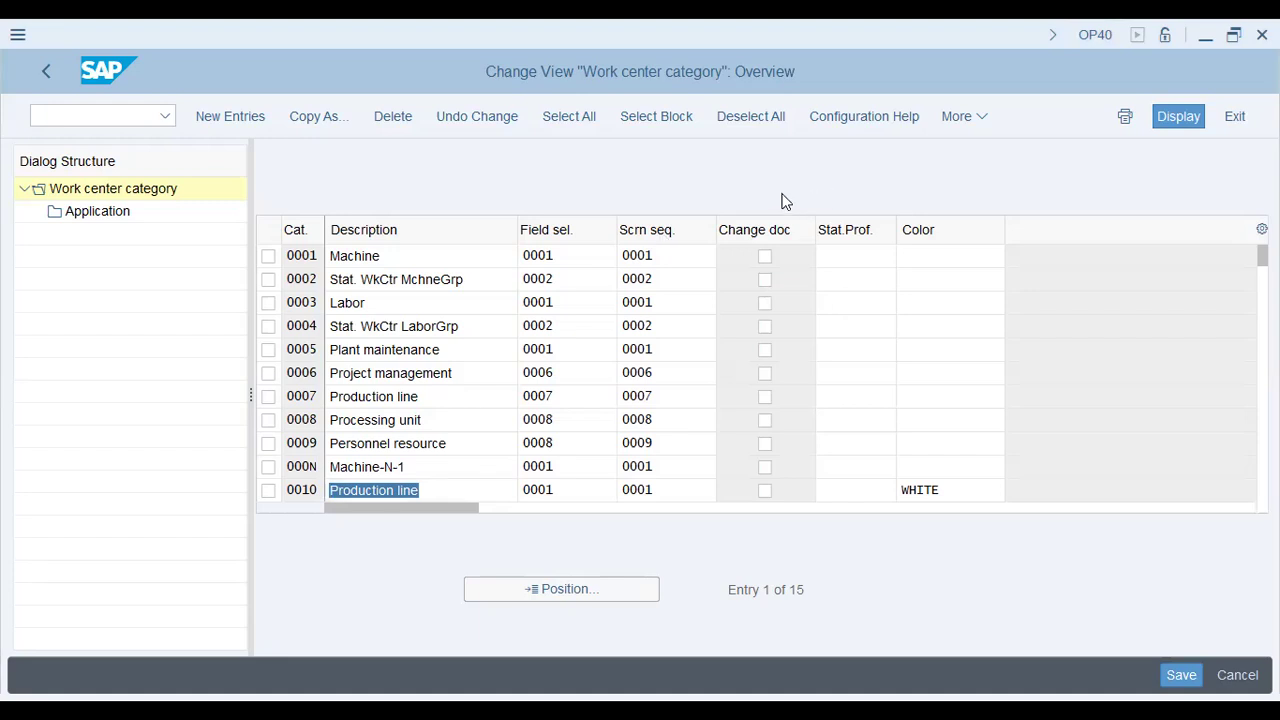
left_click(480, 378)
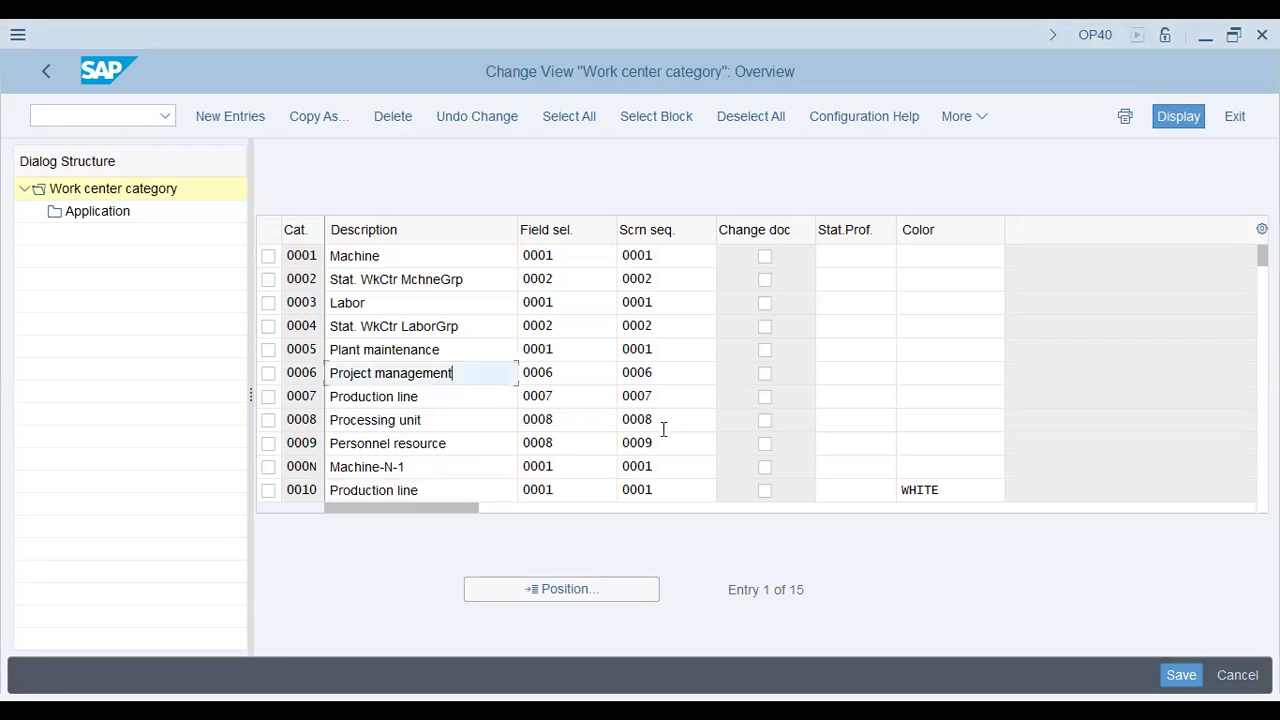
- Leave the work center categories and start creating a work center with transaction CR01
left_click(863, 374)
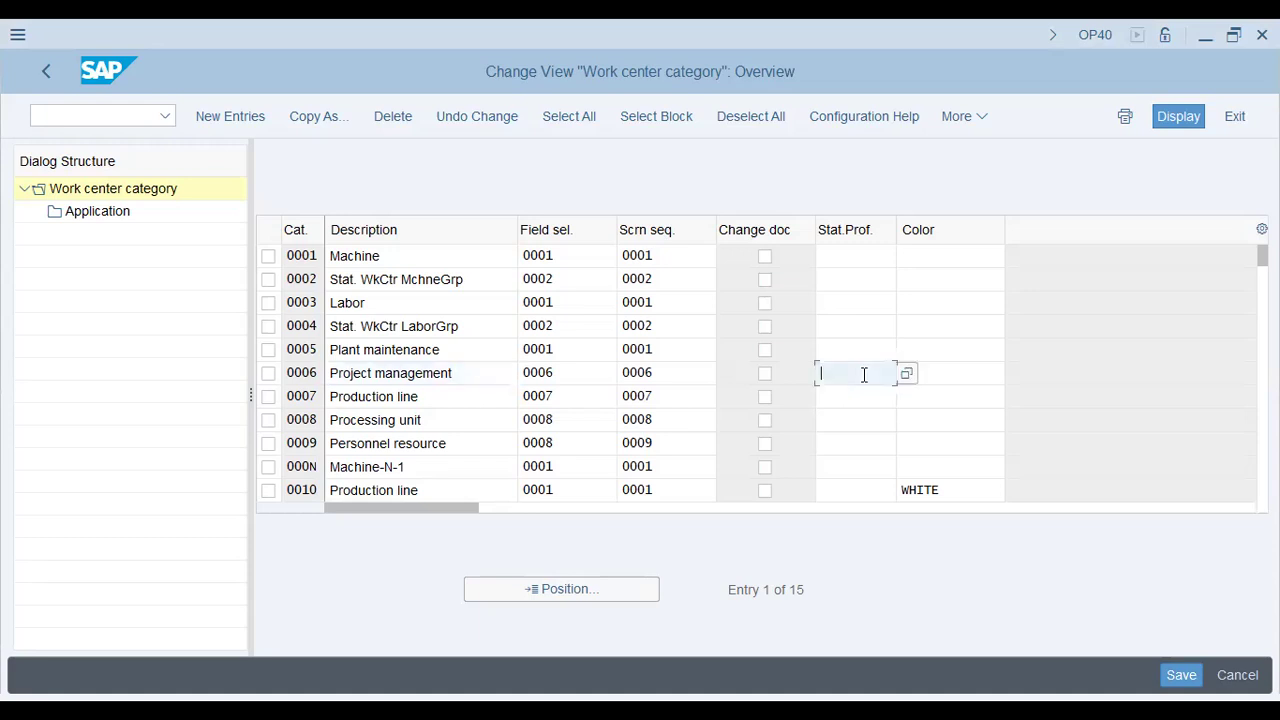
left_click(468, 346)
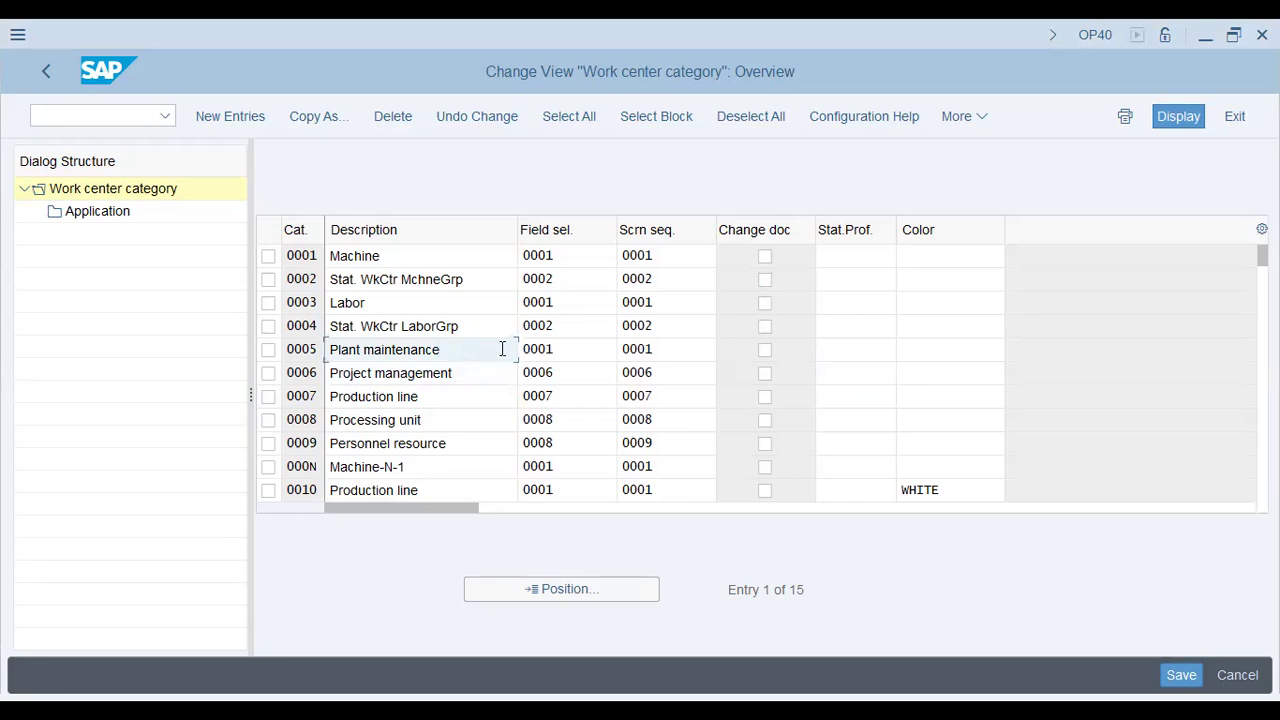
left_click(538, 164)
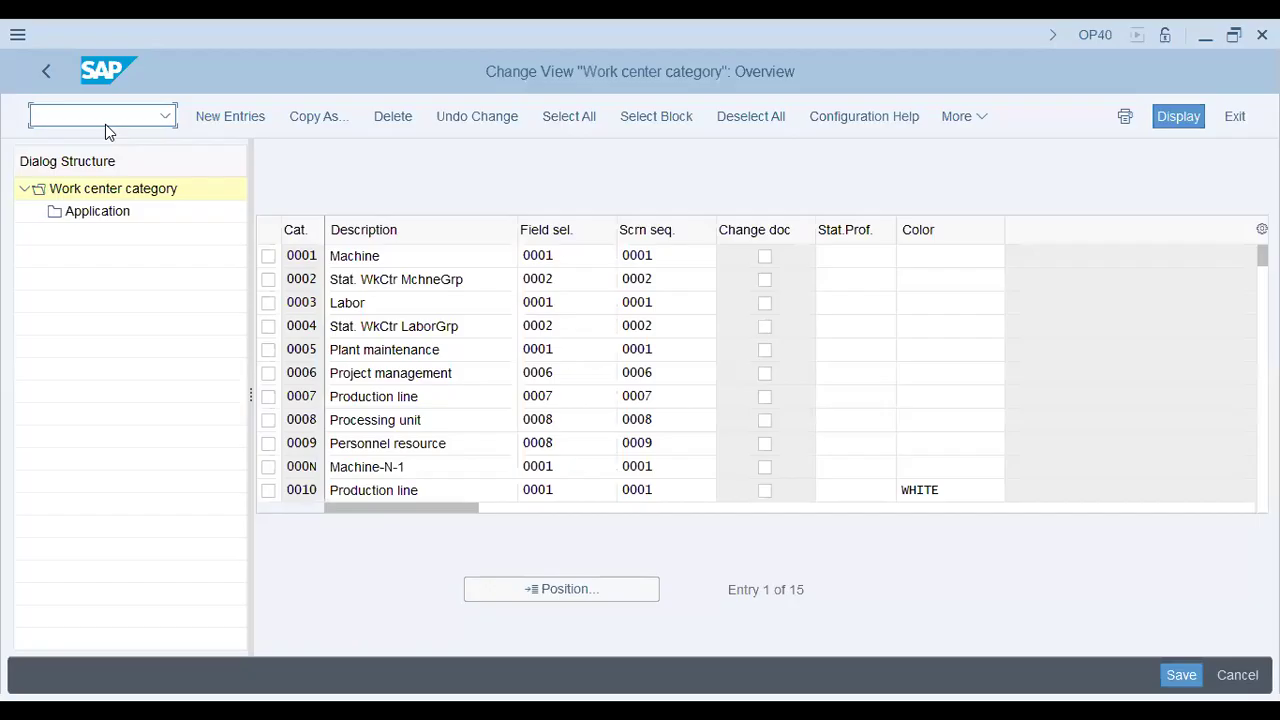
type("/ncr01")
key("Return")
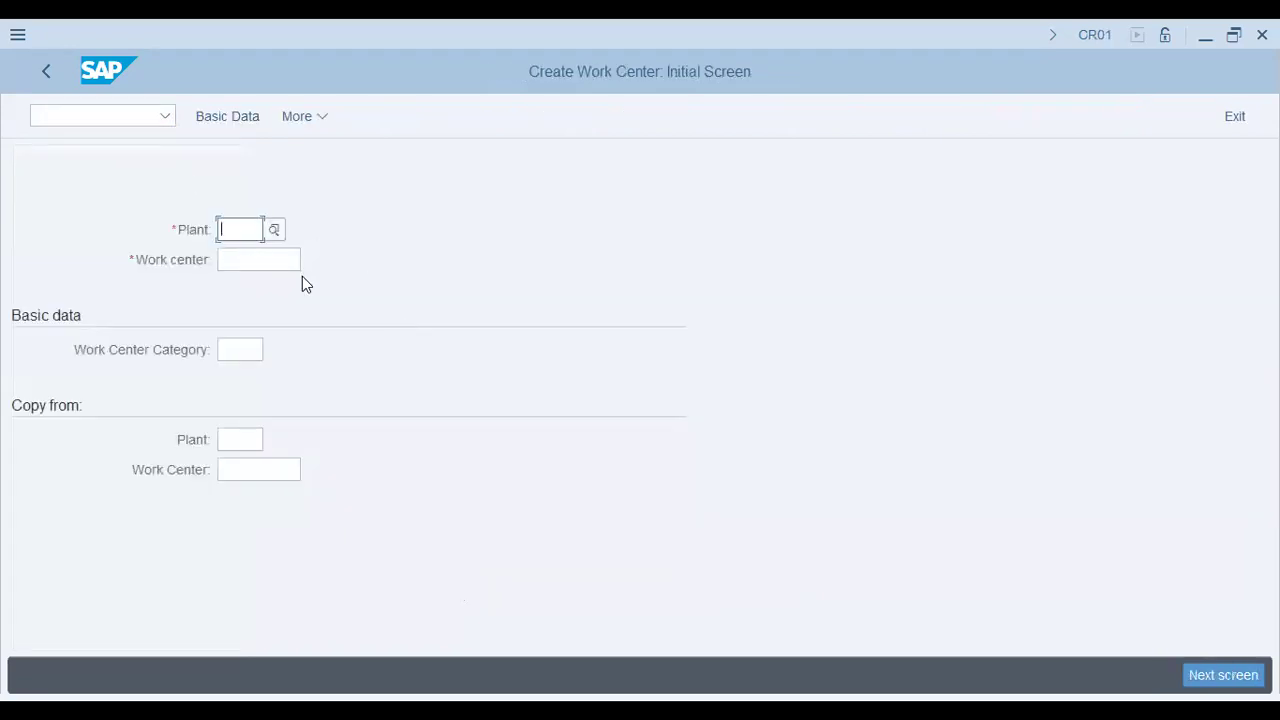
- Enter plant AA42, work center WC-01 and work center category 0001 (Machine), and try to continue
type("aa42")
key("Tab")
key("Down")
key("Return")
key("Tab")
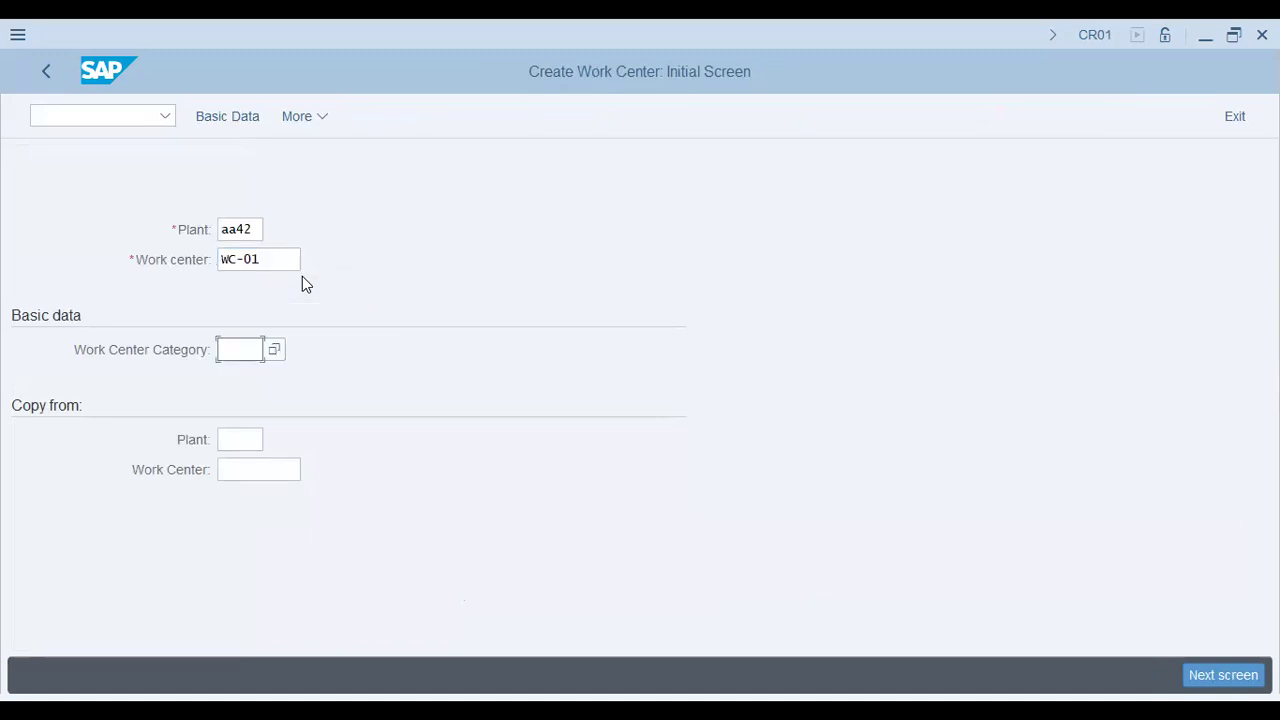
left_click(271, 352)
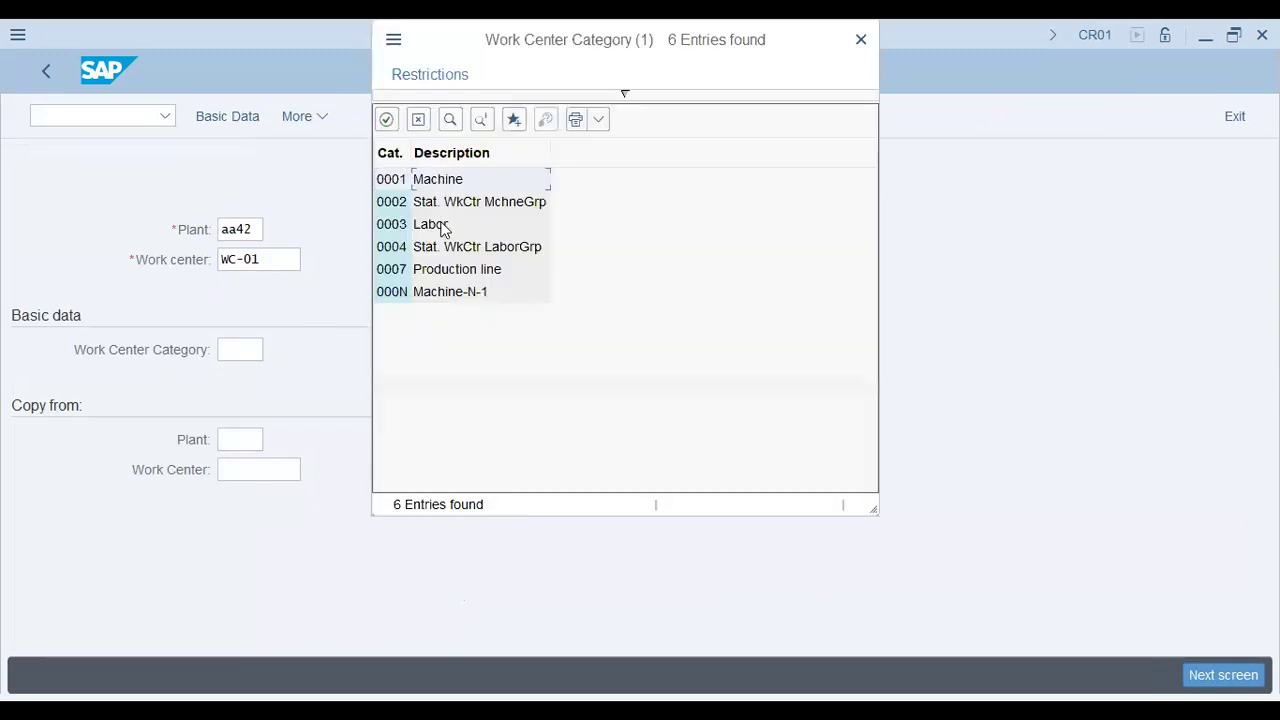
left_click(458, 270)
double_click(456, 176)
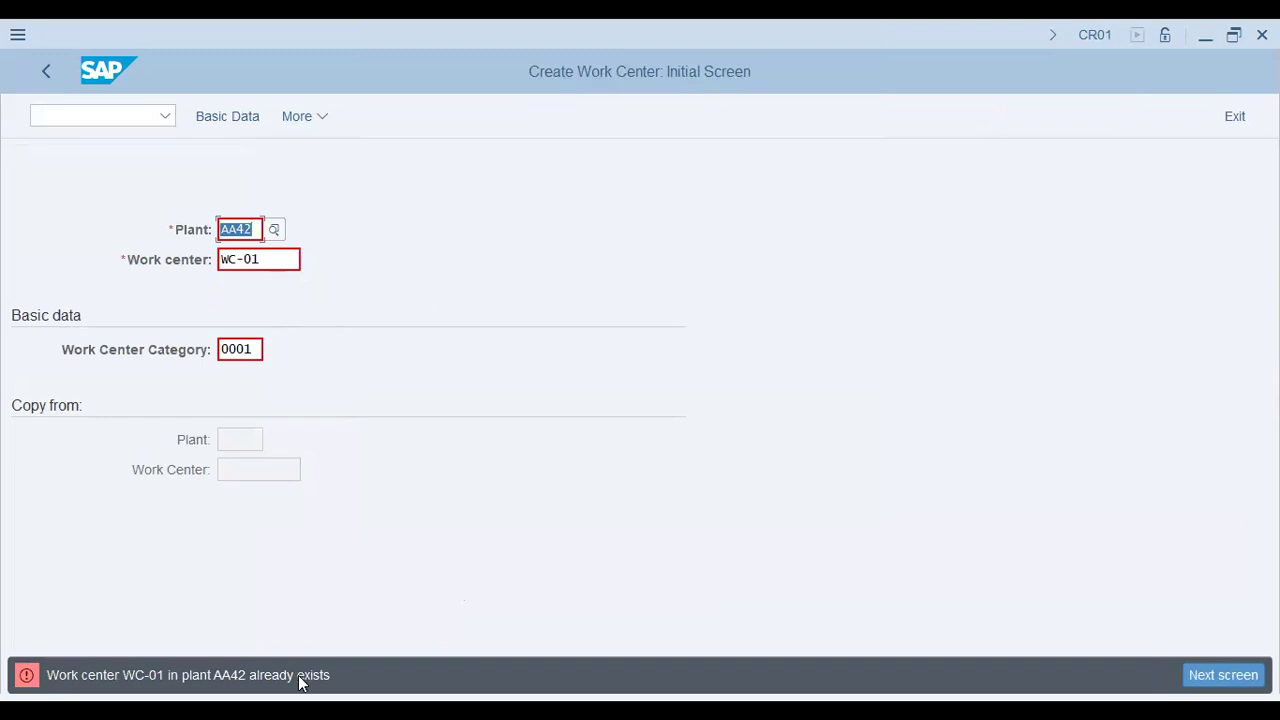
- Change the work center to WC-02 and continue to its basic data
left_click(286, 259)
key("BackSpace")
type("2")
key("Return")
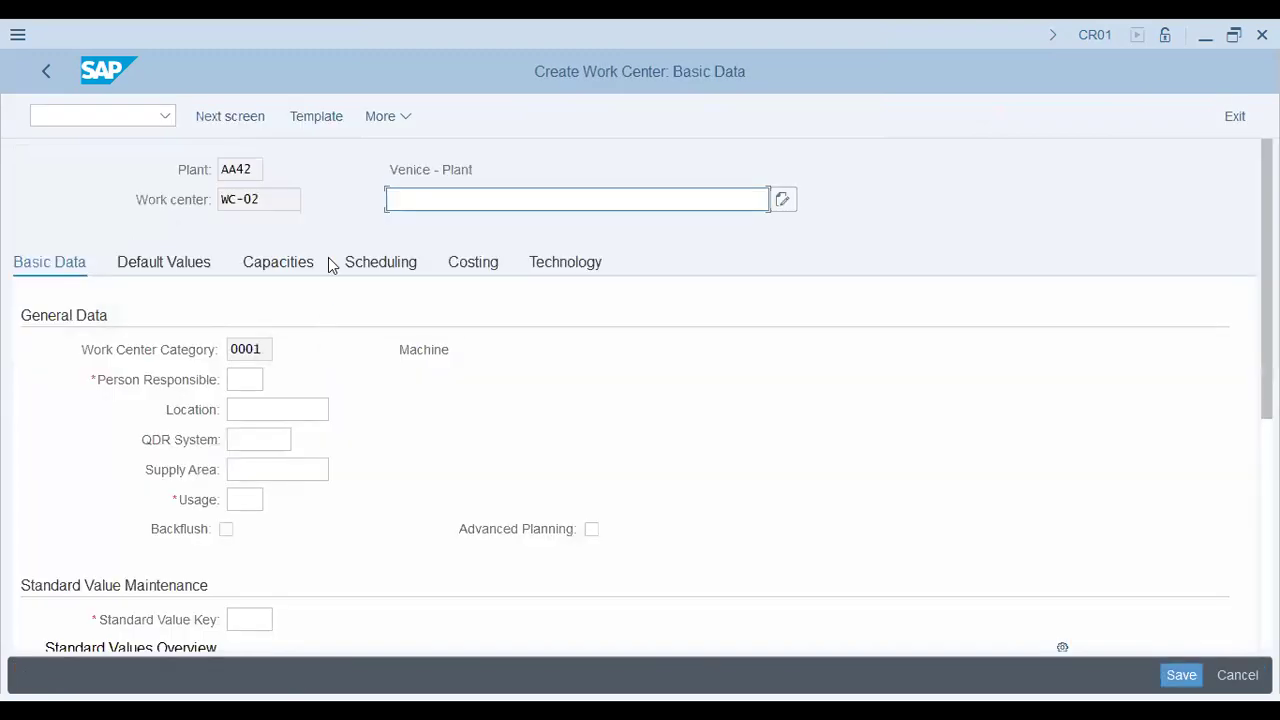
- Enter "WC-02 (AA42)/Sheet Bender" as the work center's description
type("WC-02 (AA42)/Sheet Bend")
key("ctrl+a")
key("End")
key("BackSpace")
type("er")
left_click(453, 242)
- Enter the short code of the person responsible for the work center
left_click(245, 379)
type("tim")
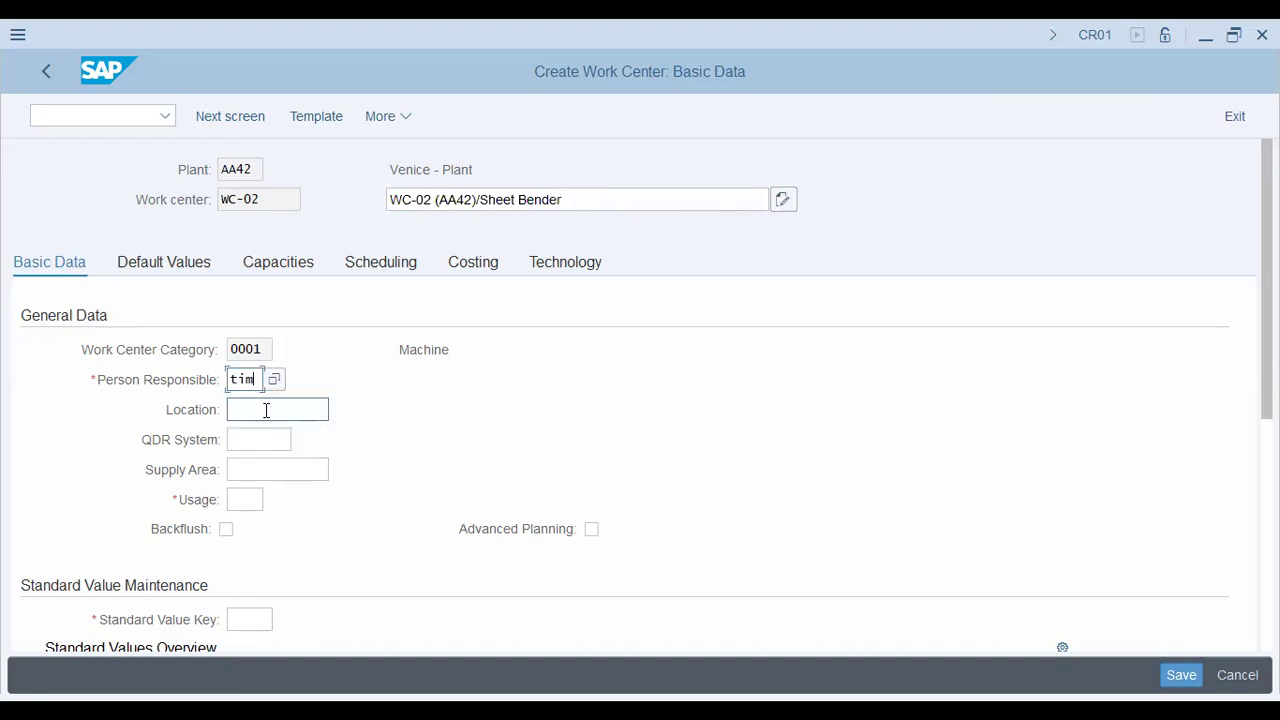
key("BackSpace")
key("BackSpace")
key("BackSpace")
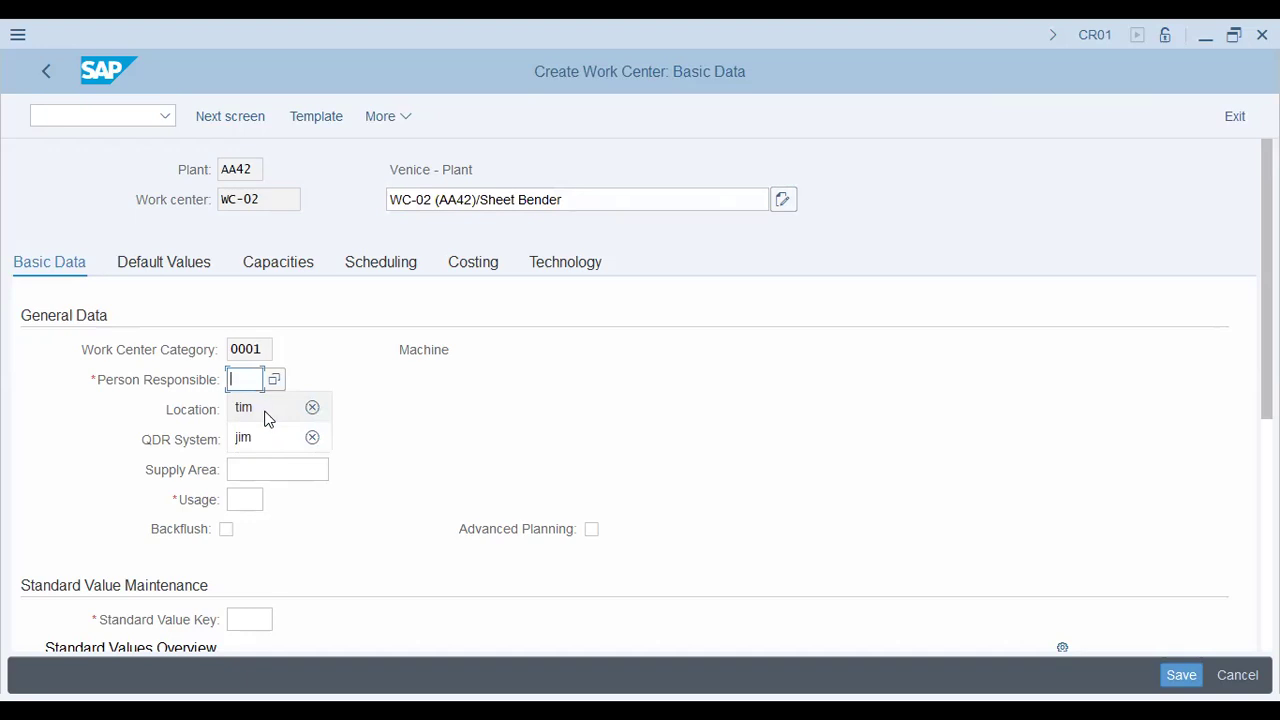
type("Dim")
key("Tab")
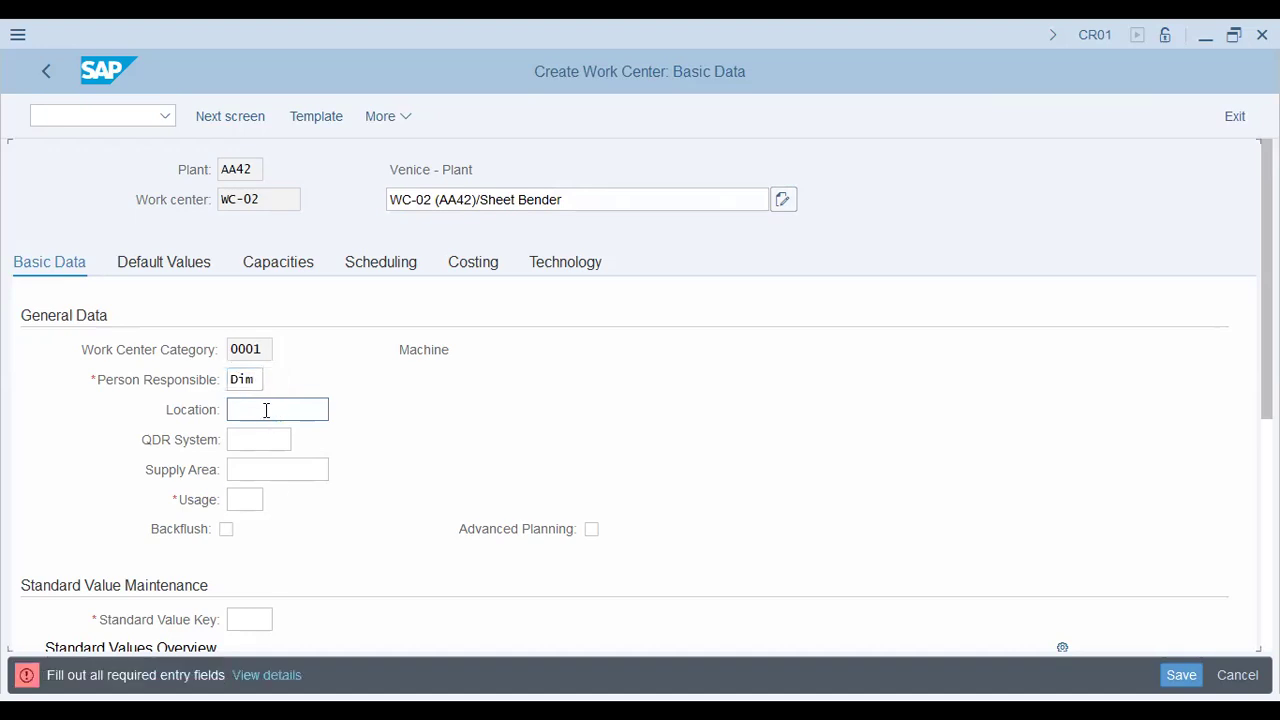
- Review the available task list usages and set the work center's usage to 001 (only routings)
left_click(238, 504)
left_click(255, 525)
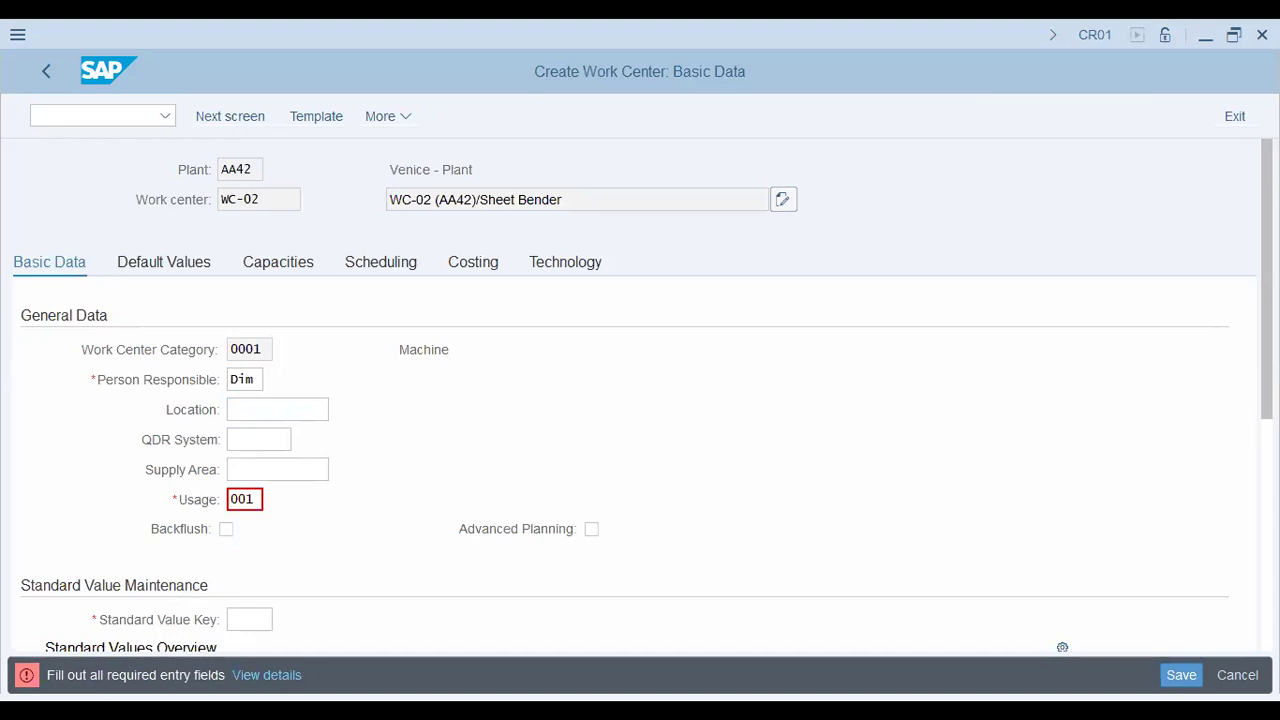
key("F4")
left_click(719, 297)
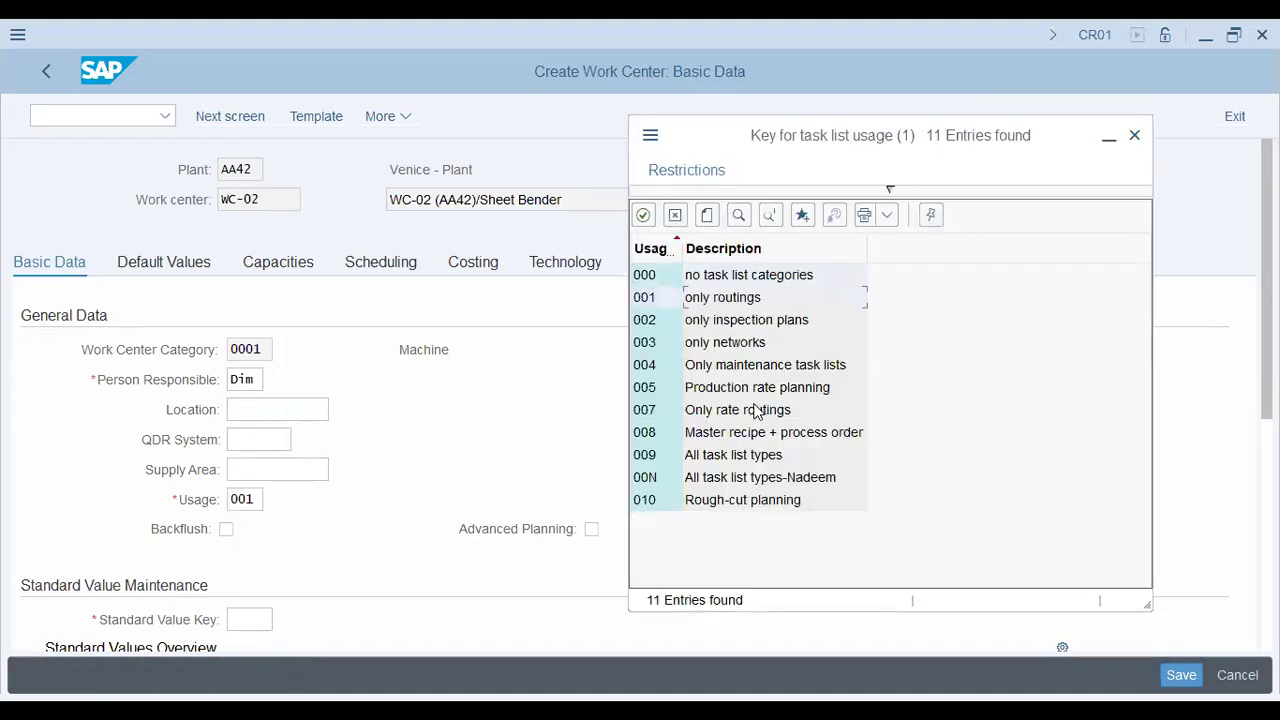
left_click(747, 390)
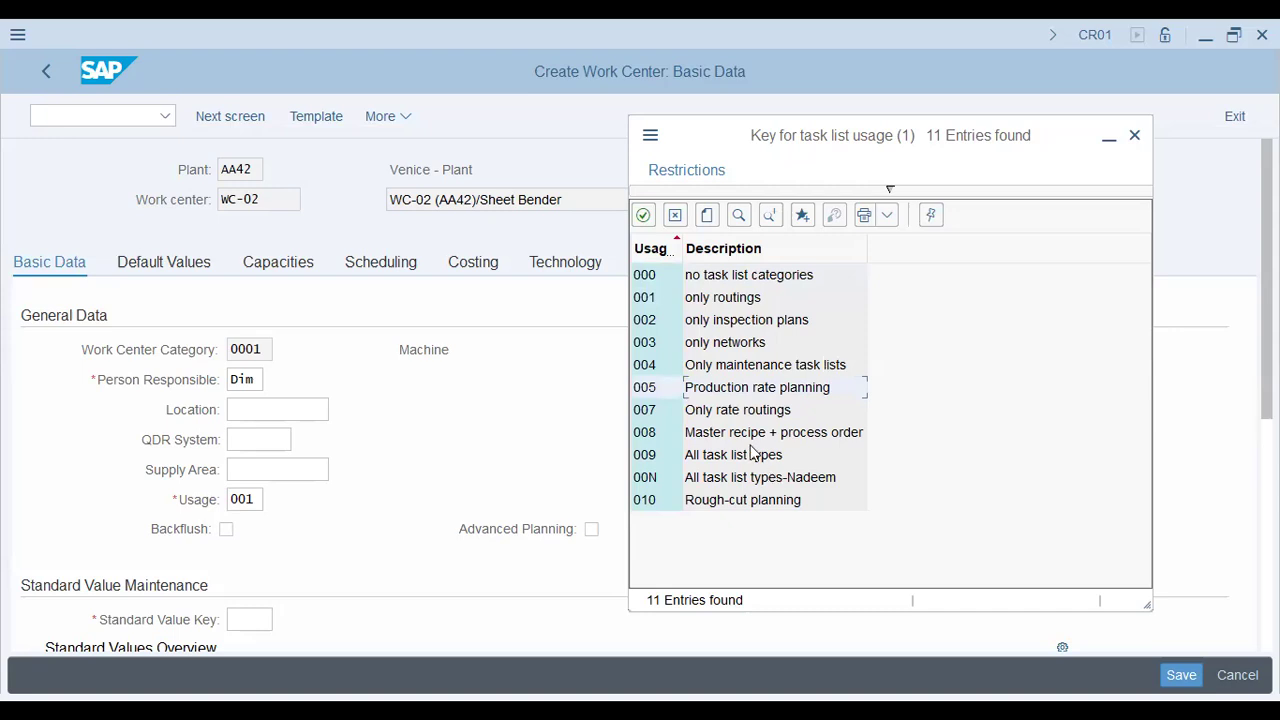
left_click(828, 436)
left_click(760, 511)
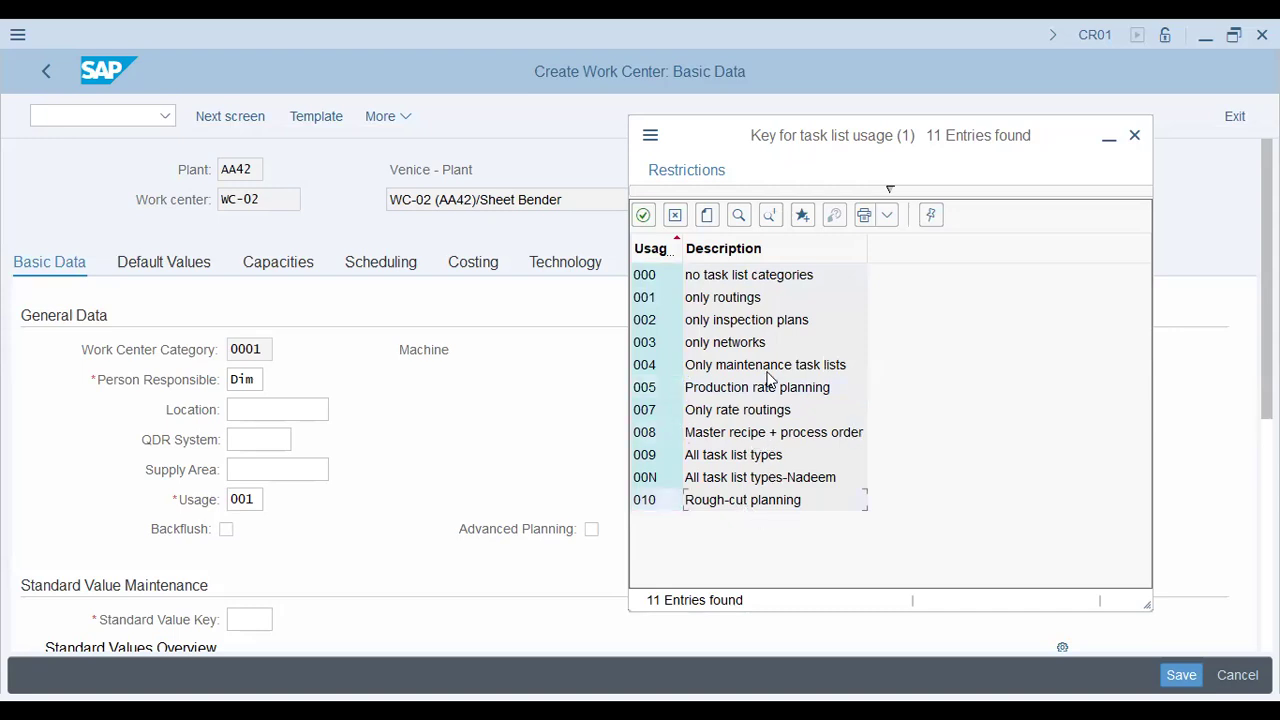
double_click(740, 292)
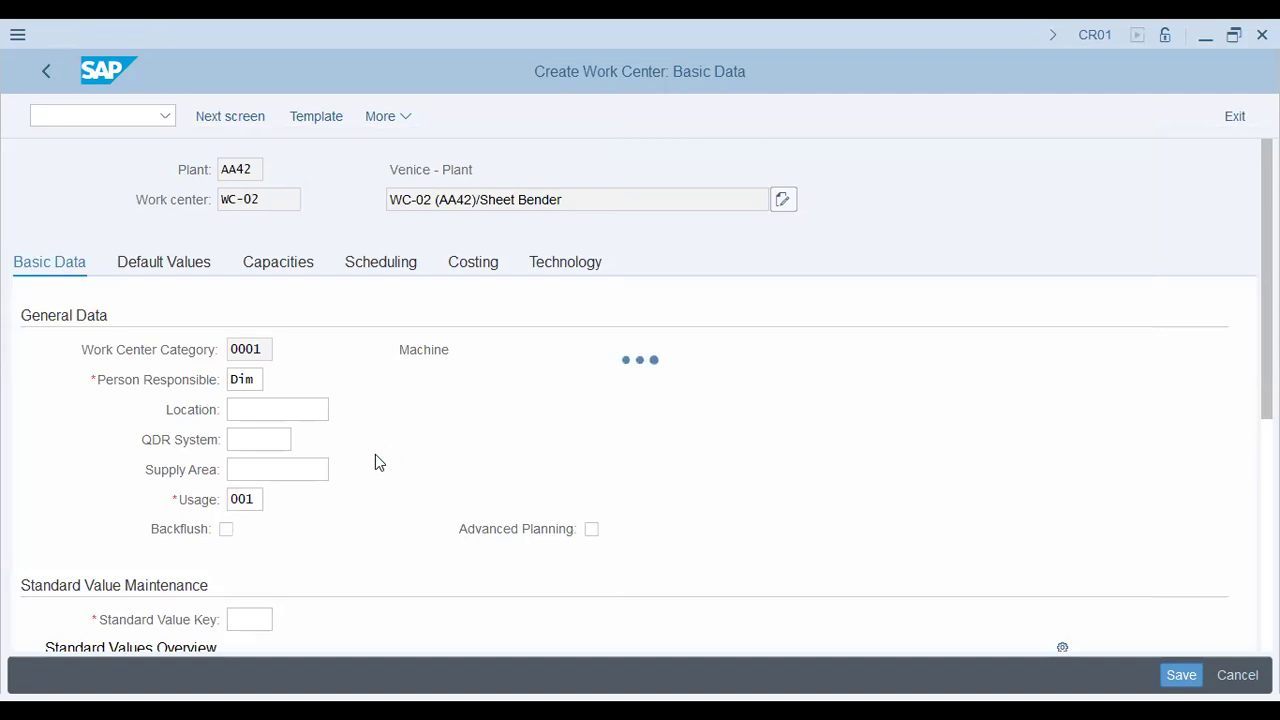
- Set the standard value key to SAP1 (Normal production) and try to continue to the capacity data
scroll(375, 460, "down", 3)
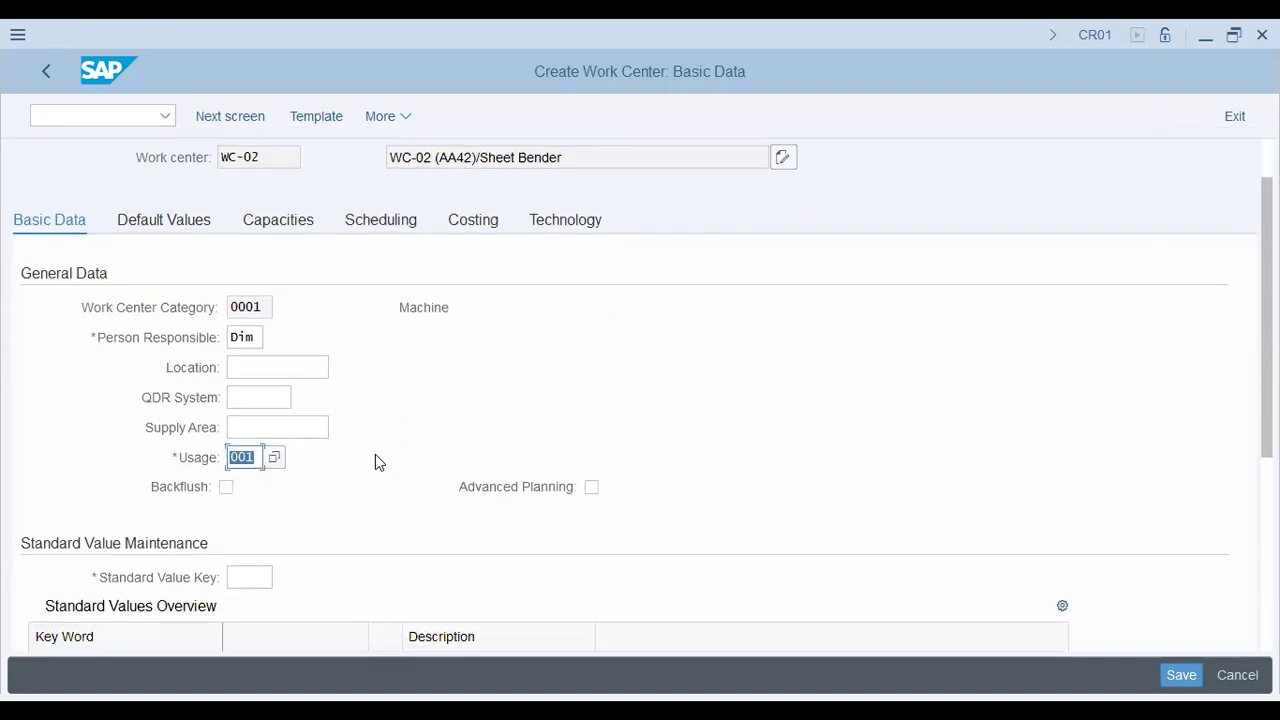
left_click(241, 503)
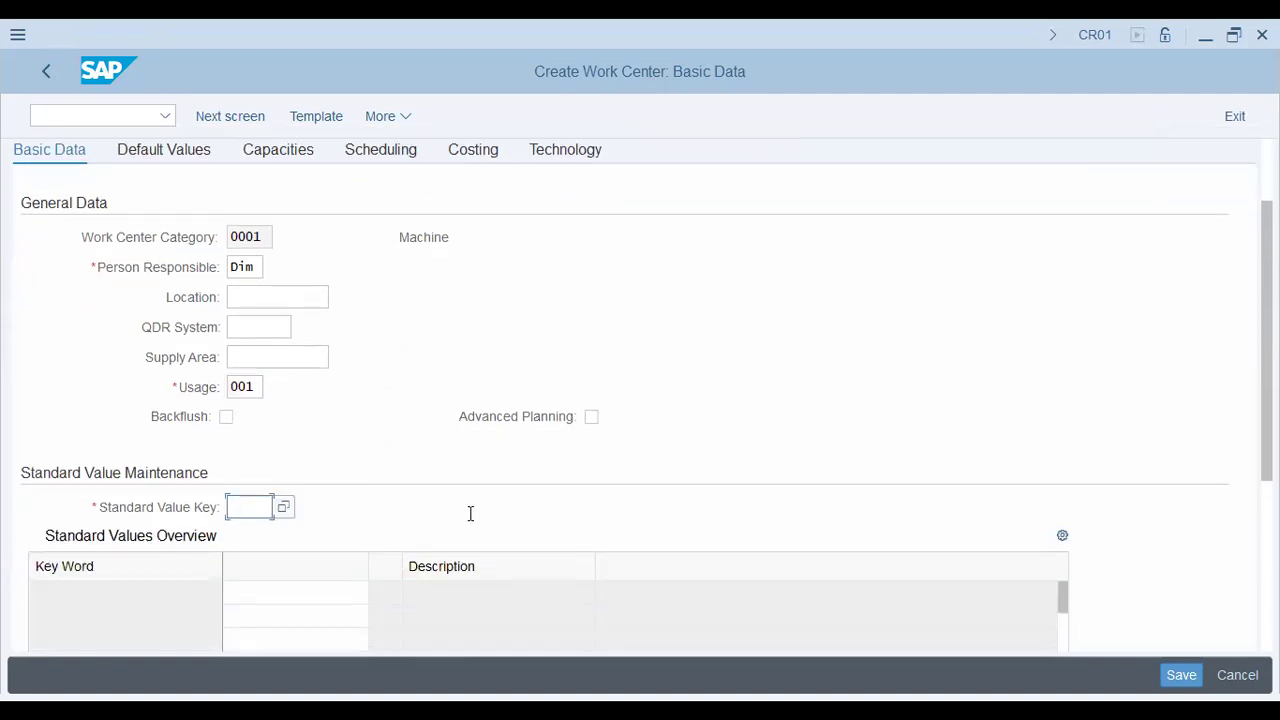
left_click(284, 508)
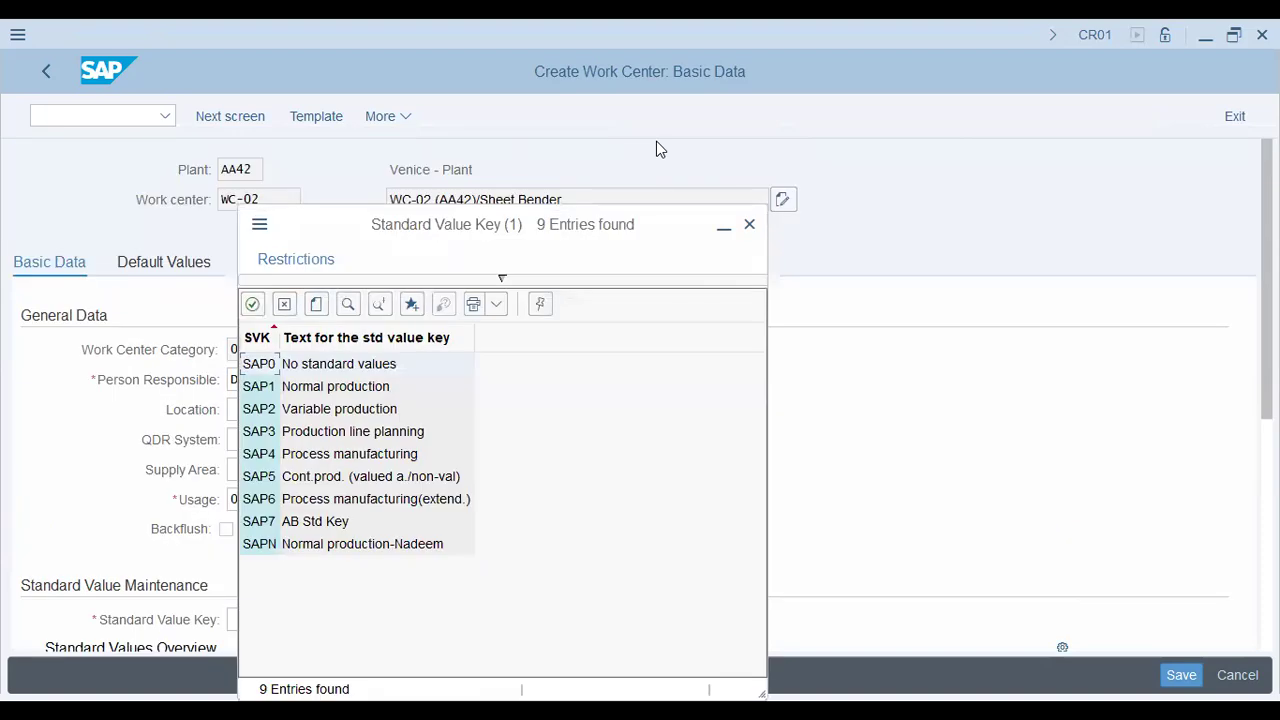
double_click(308, 390)
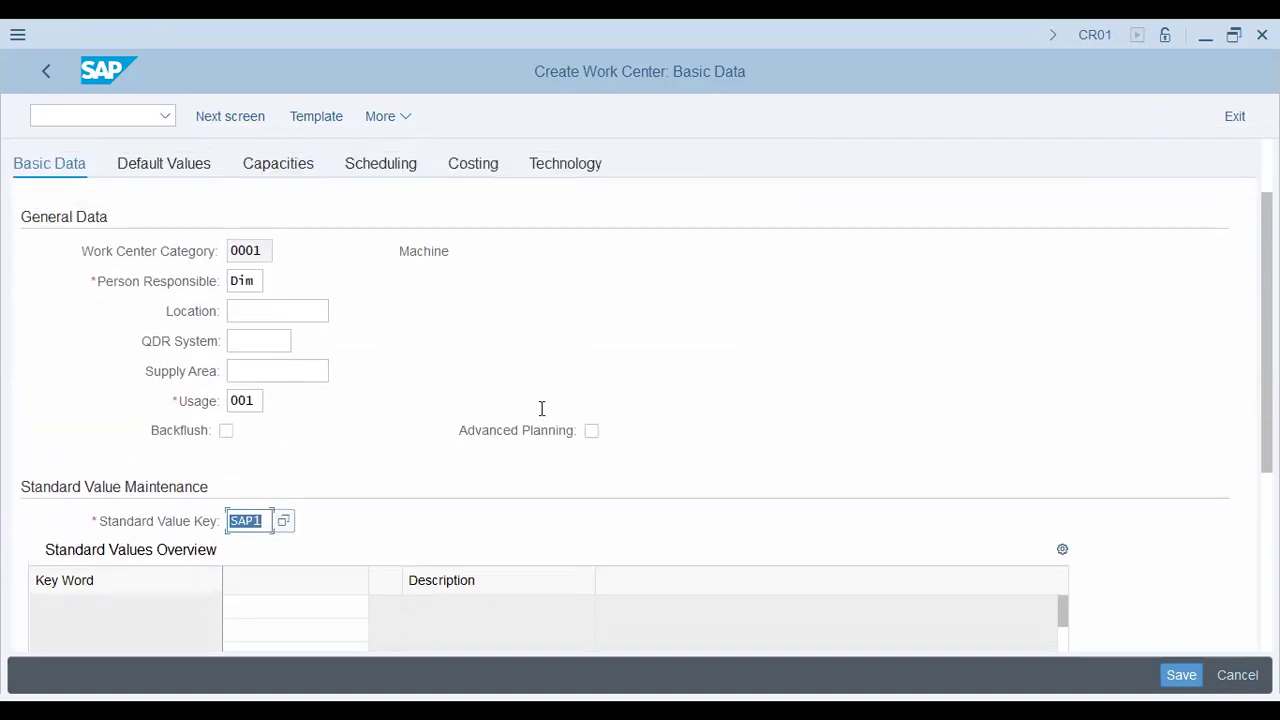
scroll(541, 409, "up", 2)
left_click(311, 266)
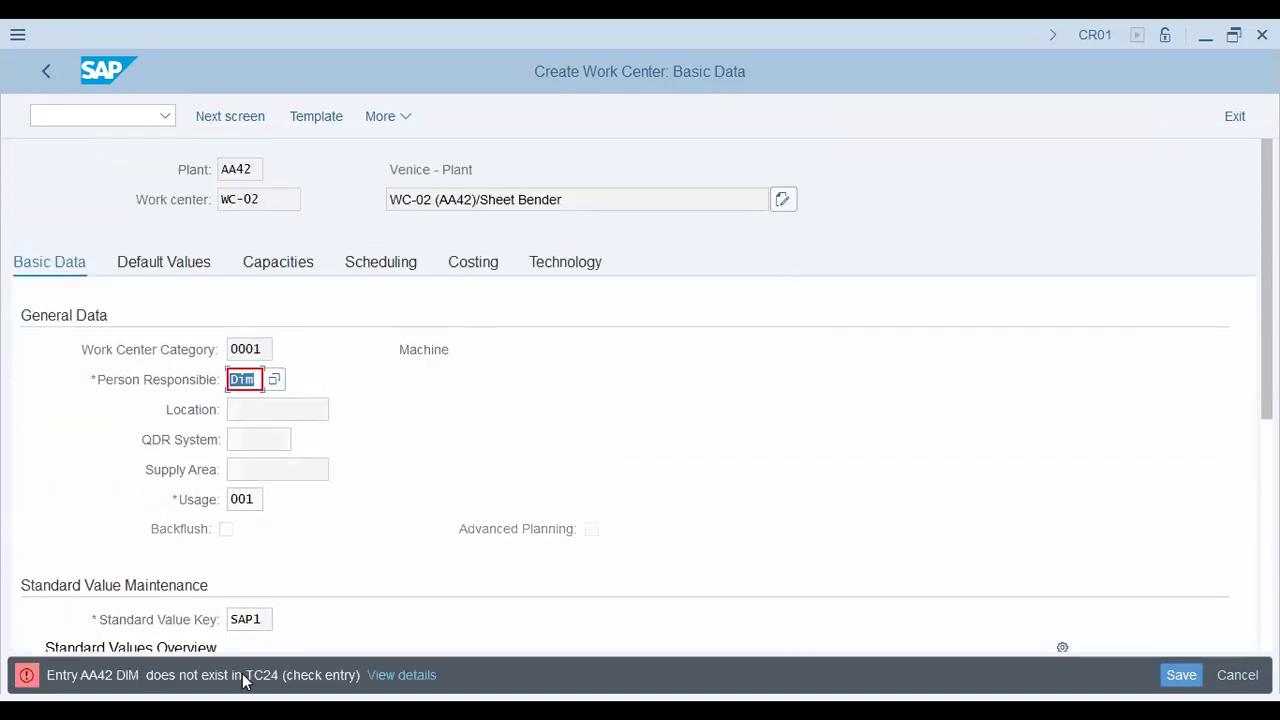
- Mark the table name TC24 in the error message and open table view maintenance (SM30) in a new session
left_click_drag(247, 683, 280, 683)
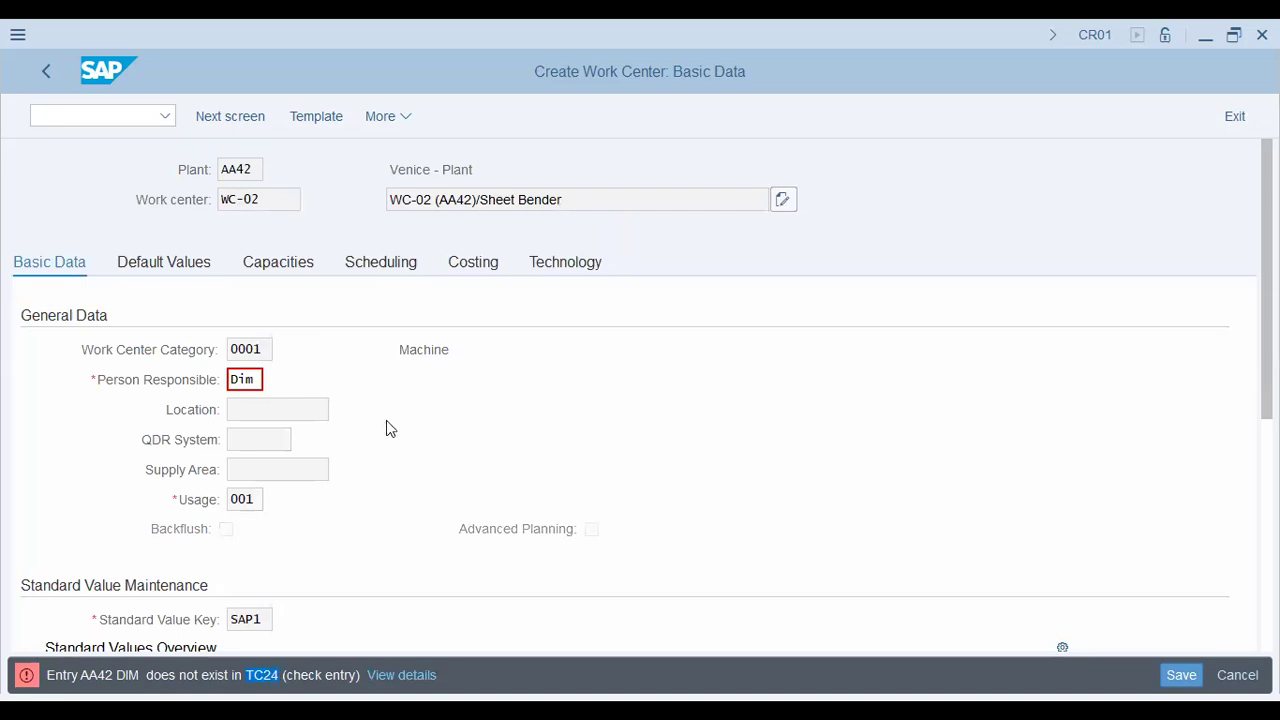
left_click(105, 116)
type("/o sm30")
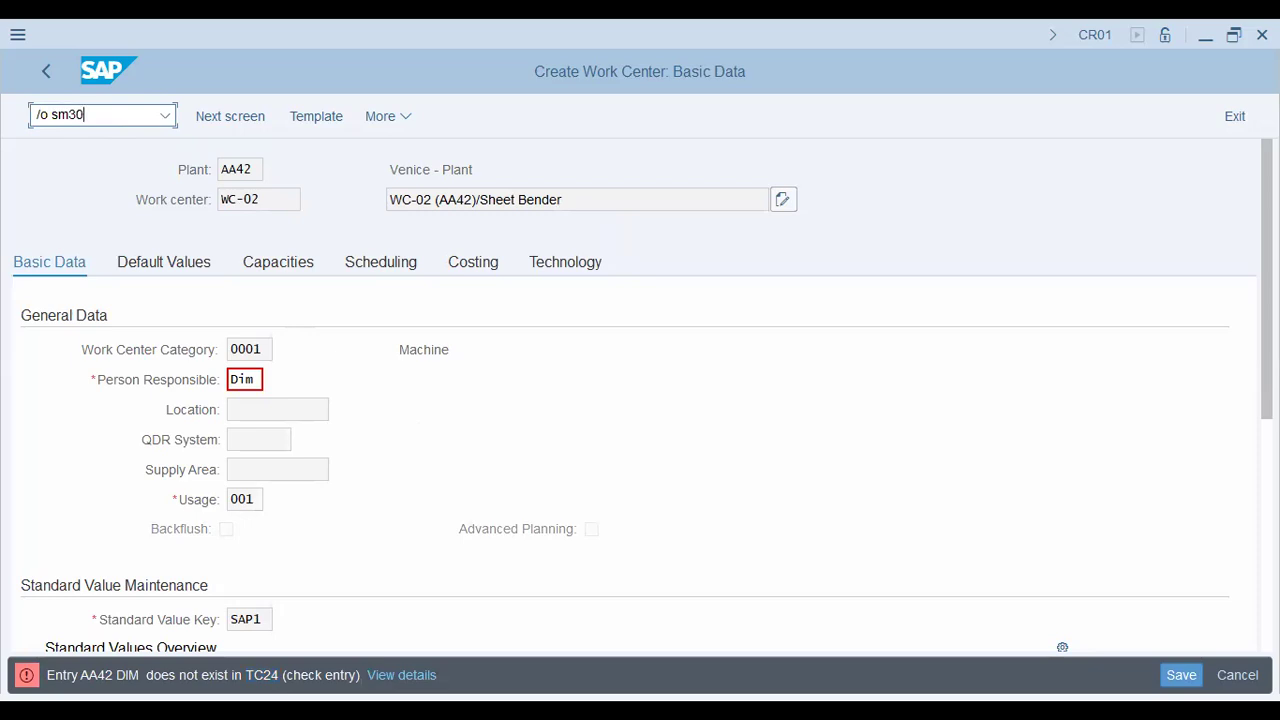
key("Return")
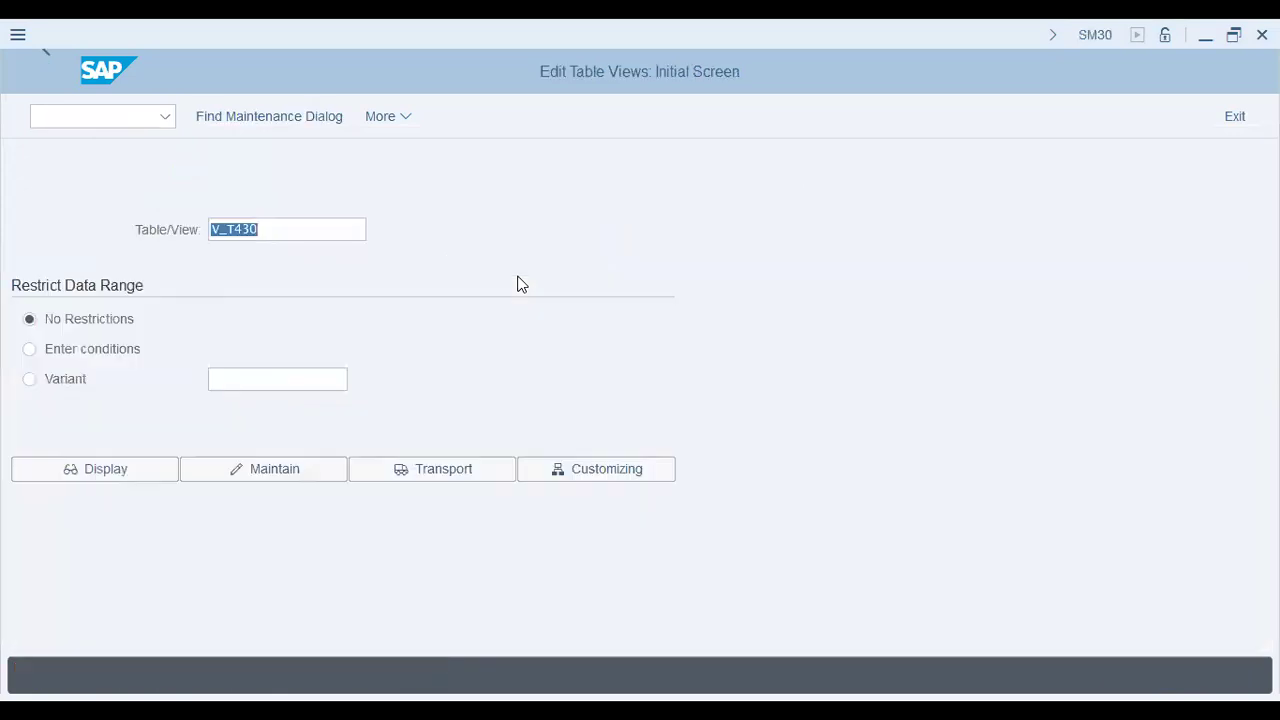
- Open table TC24 for maintenance and start adding new entries for persons responsible for work centers
type("TC24")
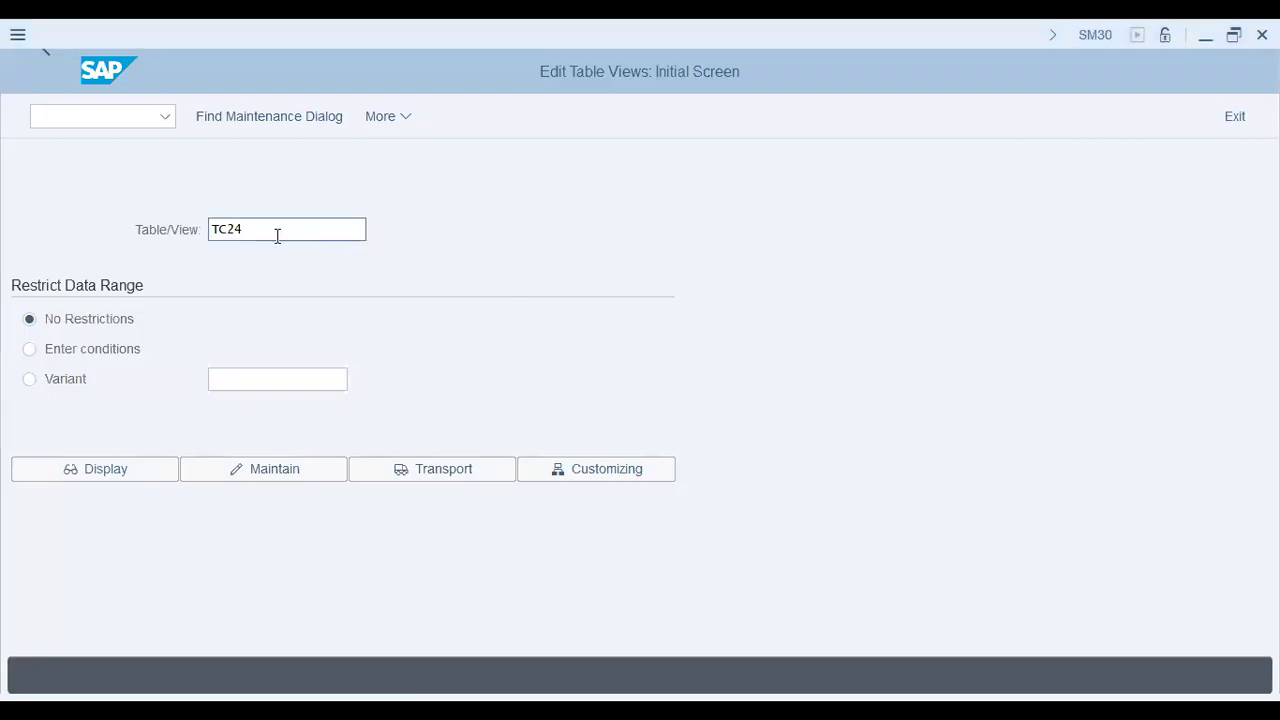
left_click_drag(244, 230, 81, 232)
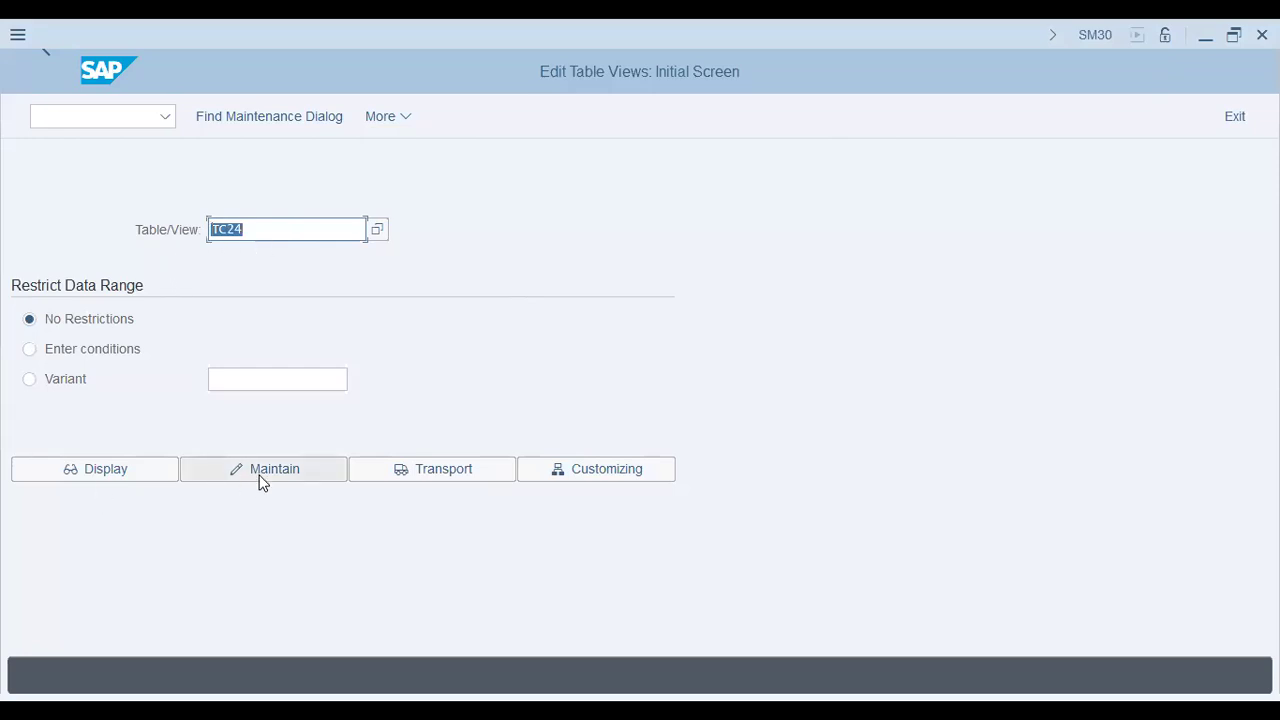
left_click(257, 127)
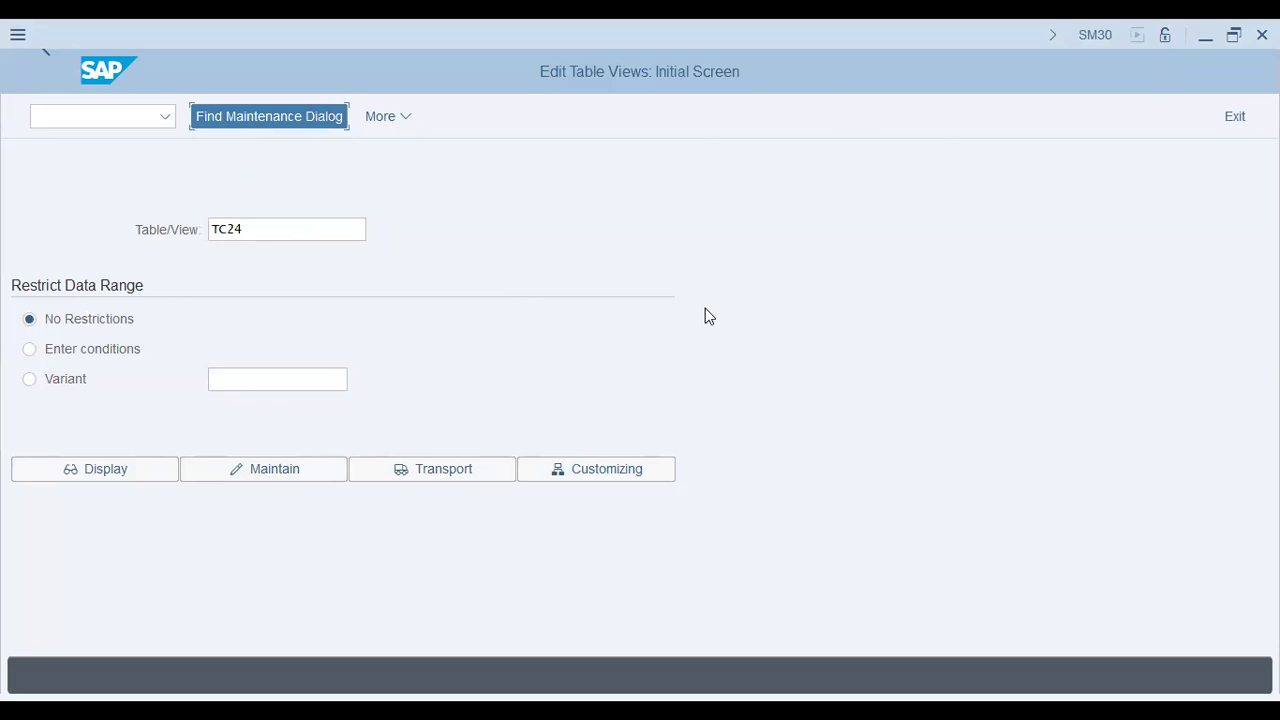
left_click(583, 465)
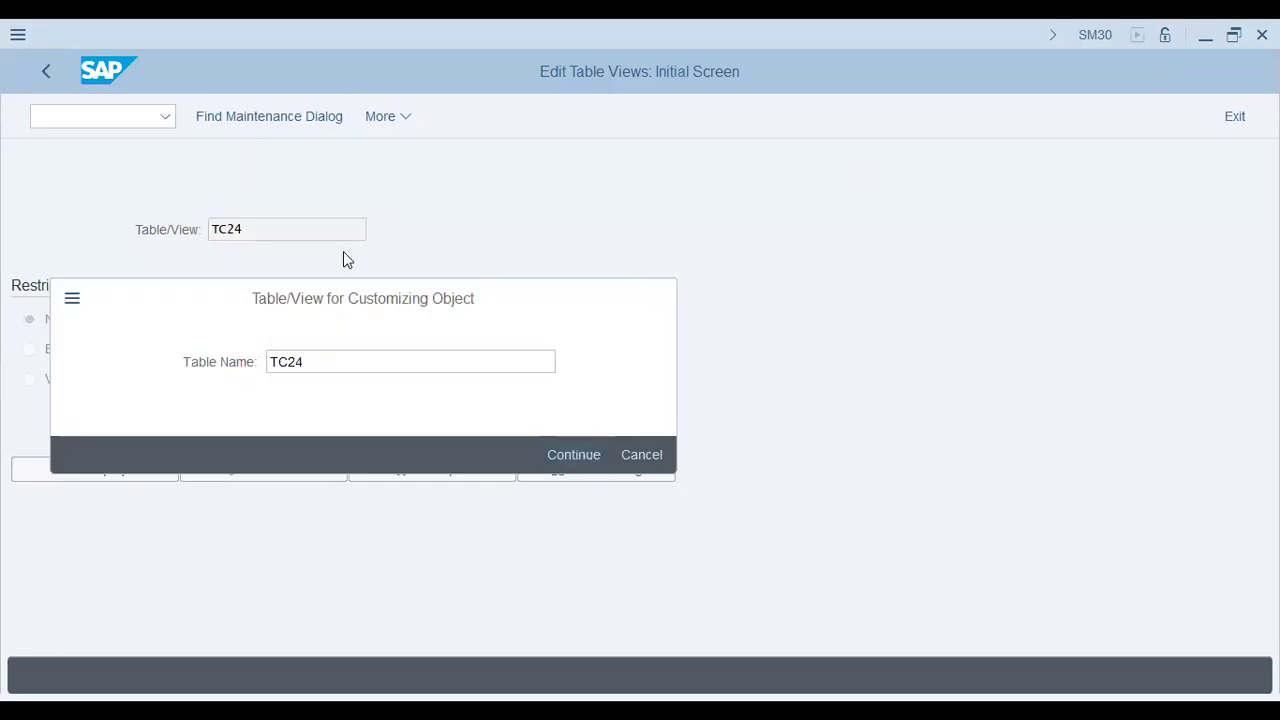
key("Return")
left_click(298, 463)
key("F5")
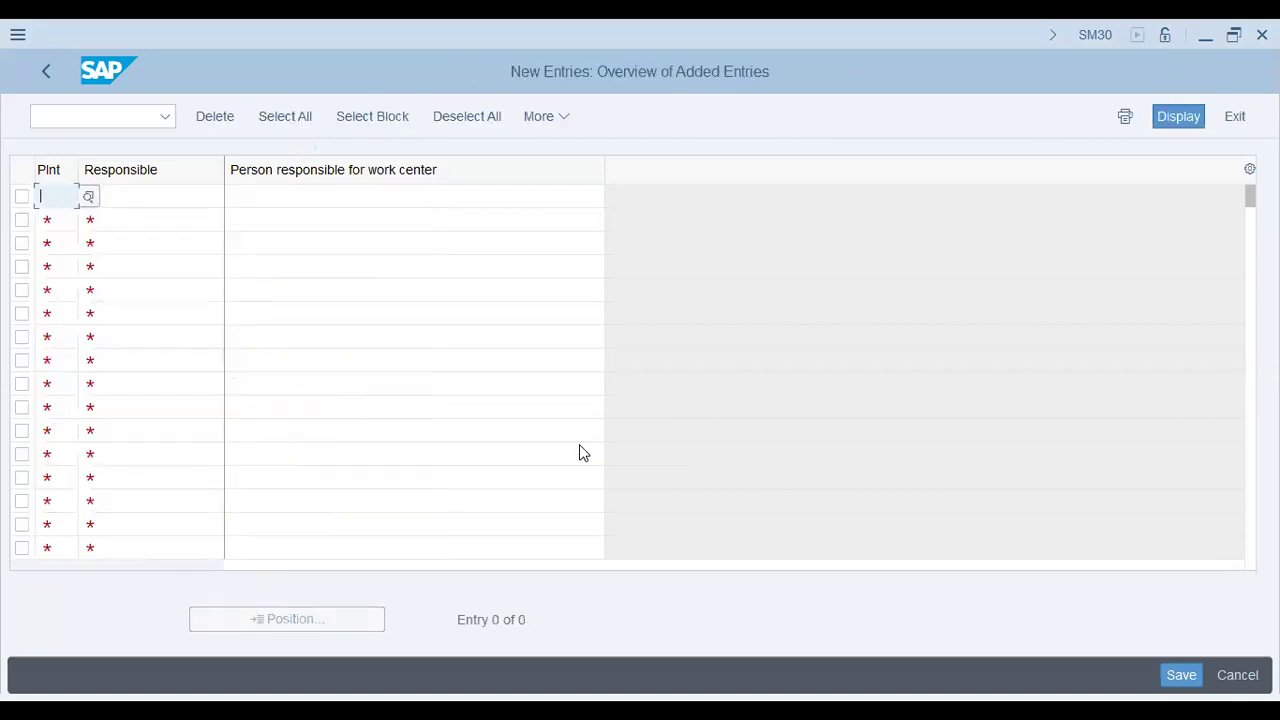
- Add an entry for plant AA42 with the responsible person's code, and describe it with that code plus the suffix "-AA42"
type("aa42Dim")
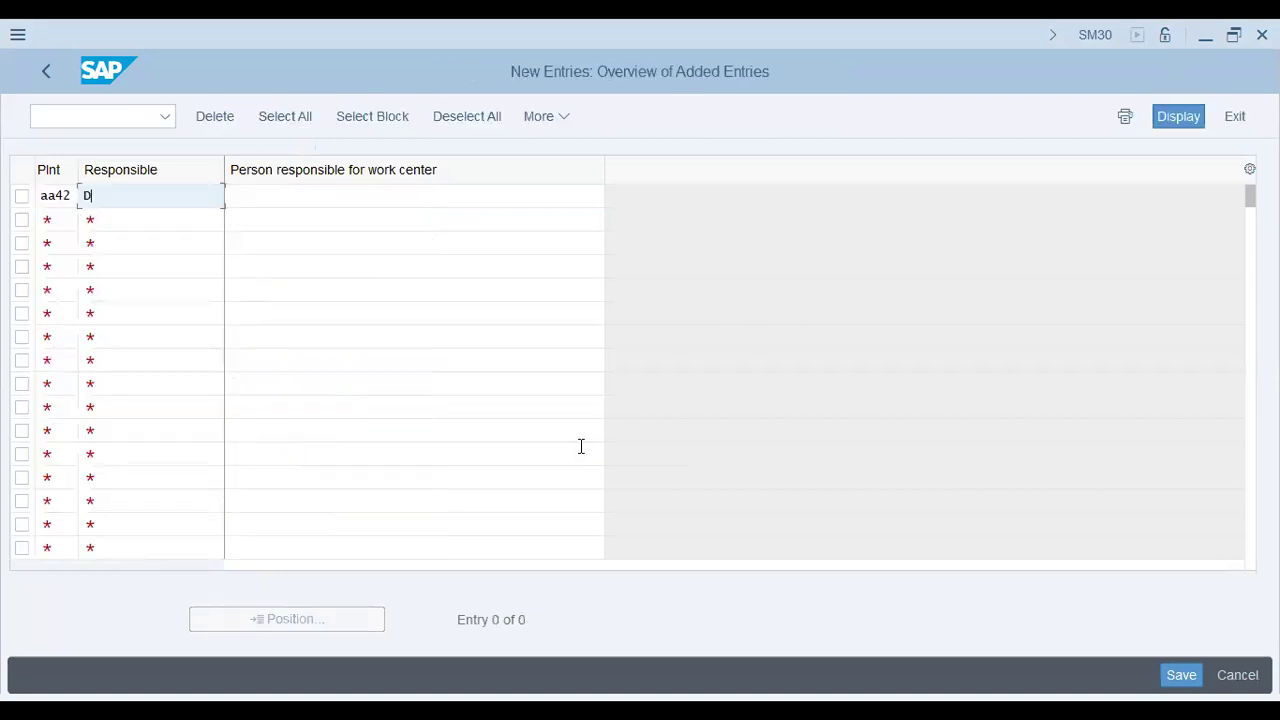
type("Dim-AA$")
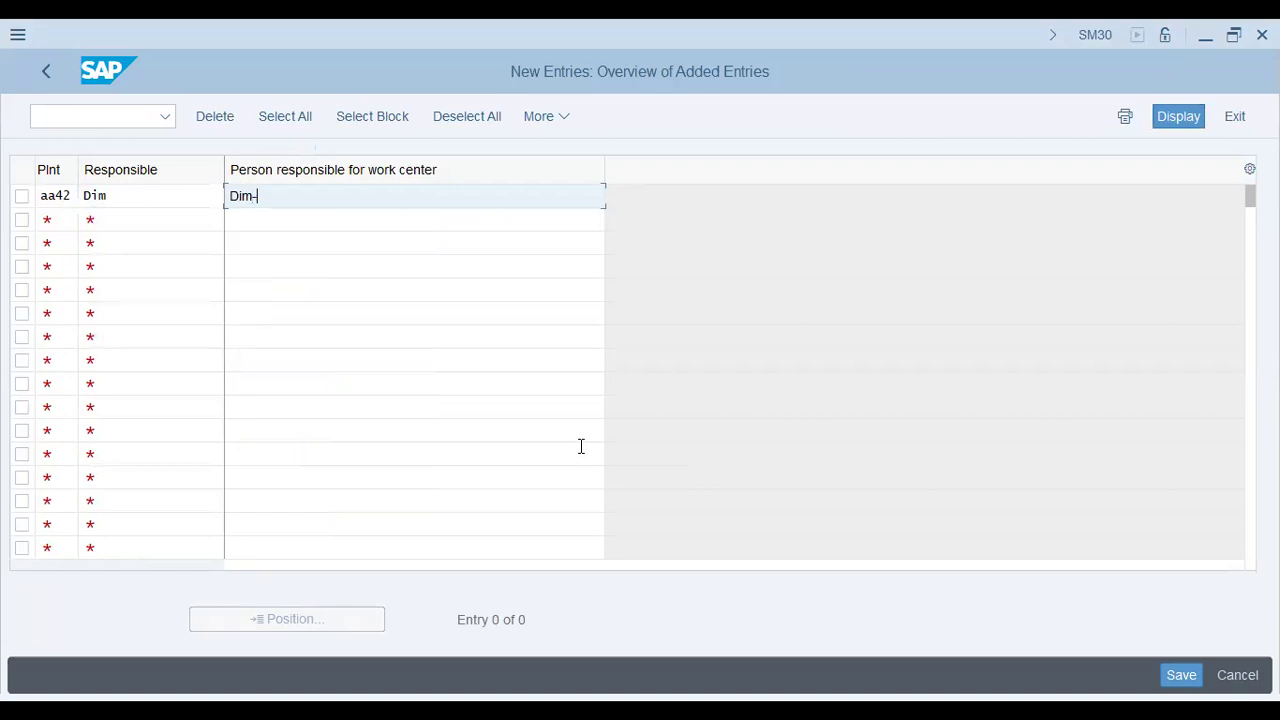
key("BackSpace")
type("42")
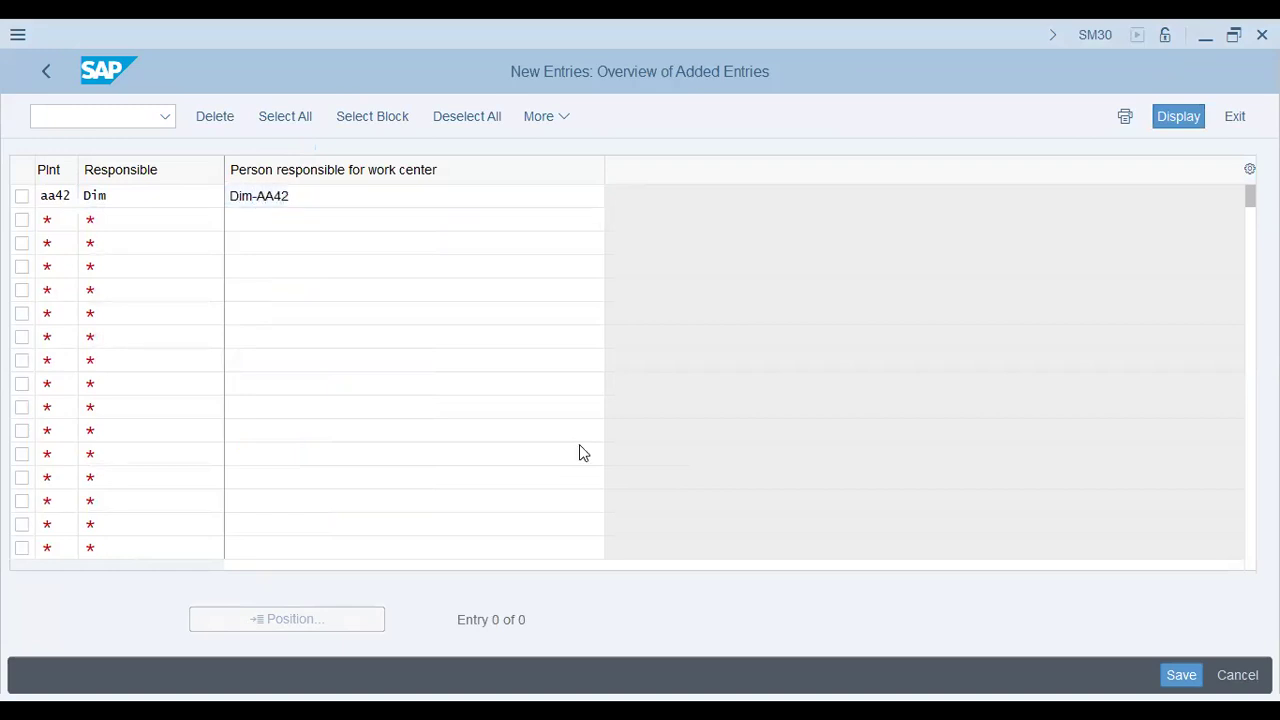
key("Return")
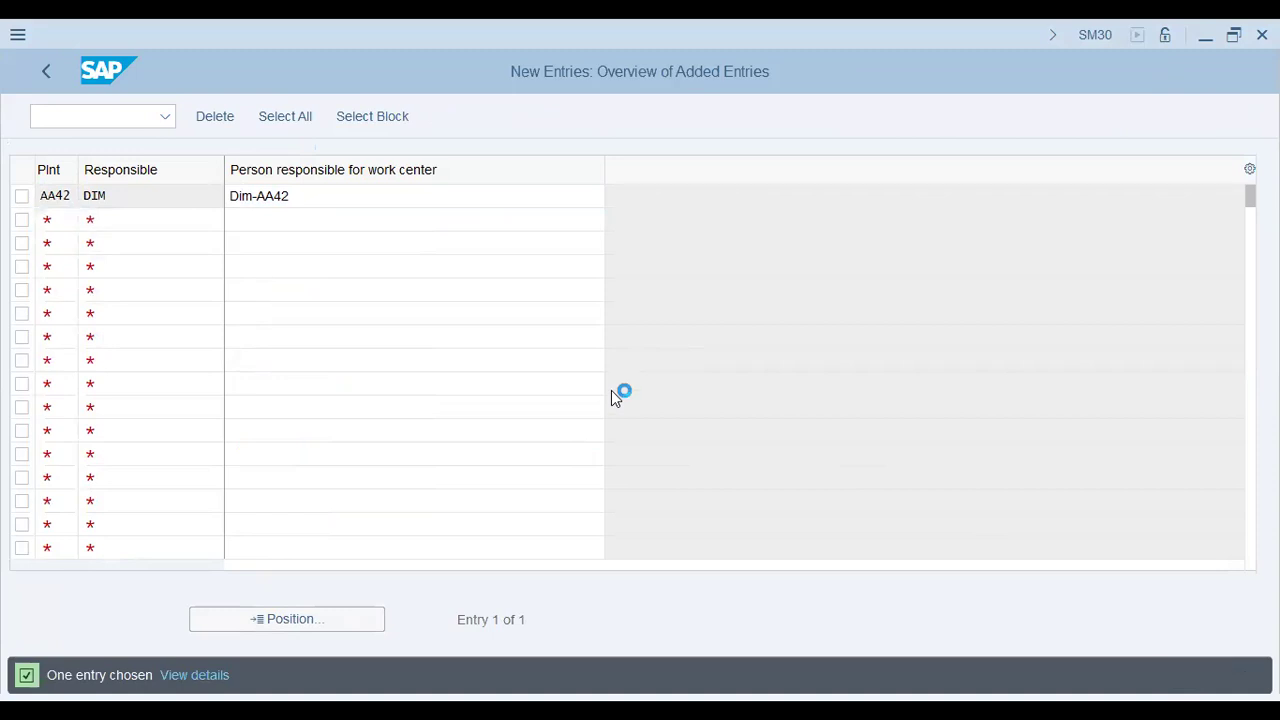
- Save the new TC24 entry under a SAP PP customizing request and leave the new entries overview
left_click(600, 450)
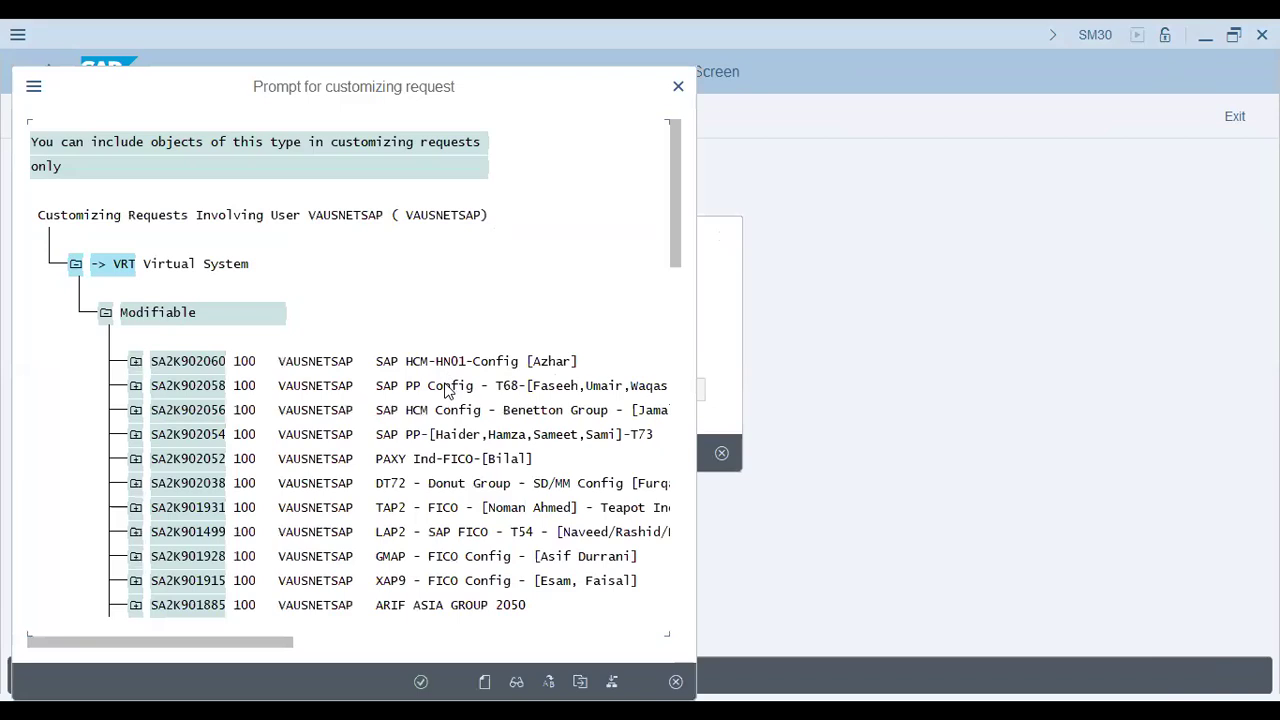
left_click(447, 384)
double_click(464, 432)
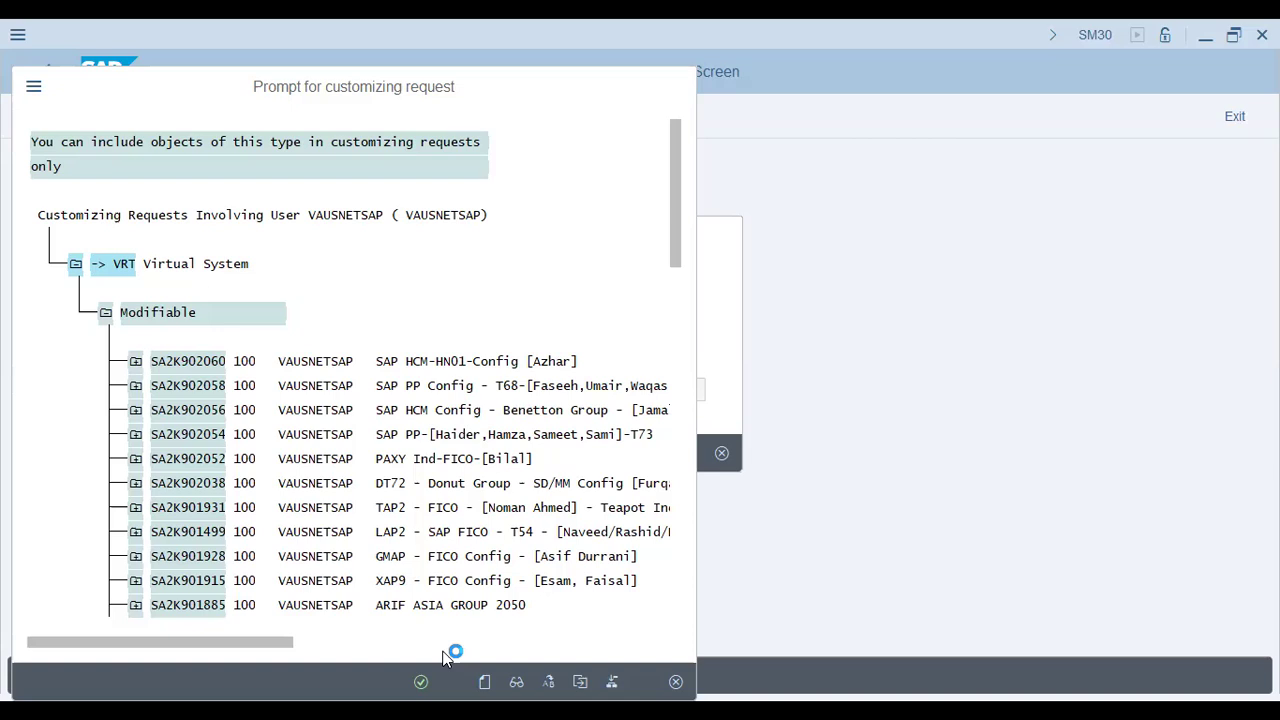
left_click(423, 448)
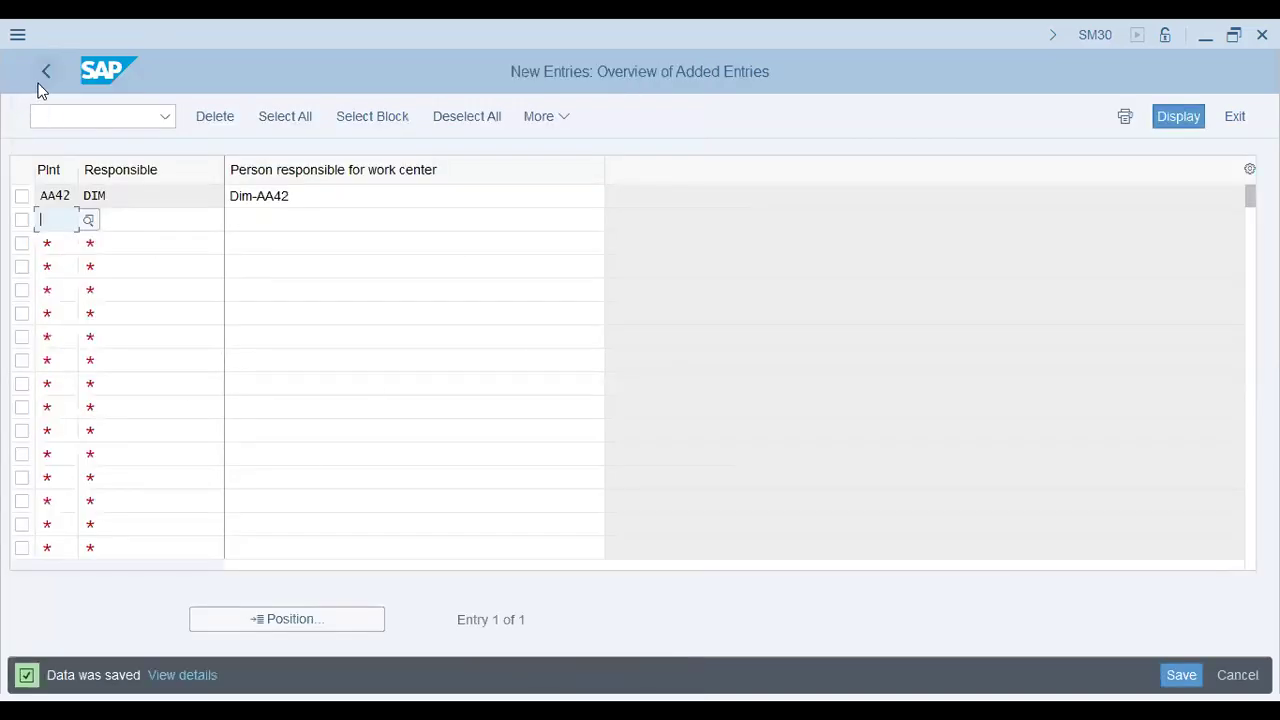
left_click(45, 75)
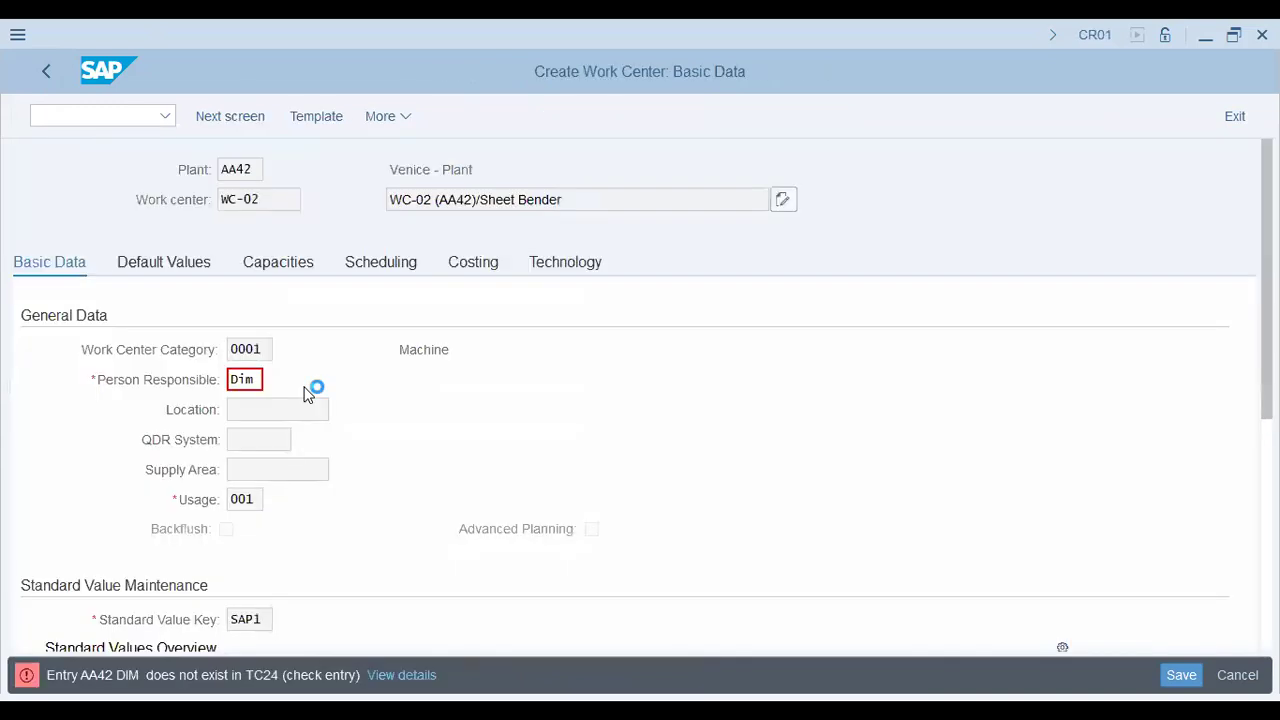
- Continue to the capacity data of work center WC-02 and set the first capacity category to 001 (Machine)
left_click(46, 263)
left_click_drag(398, 383, 624, 386)
left_click(309, 266)
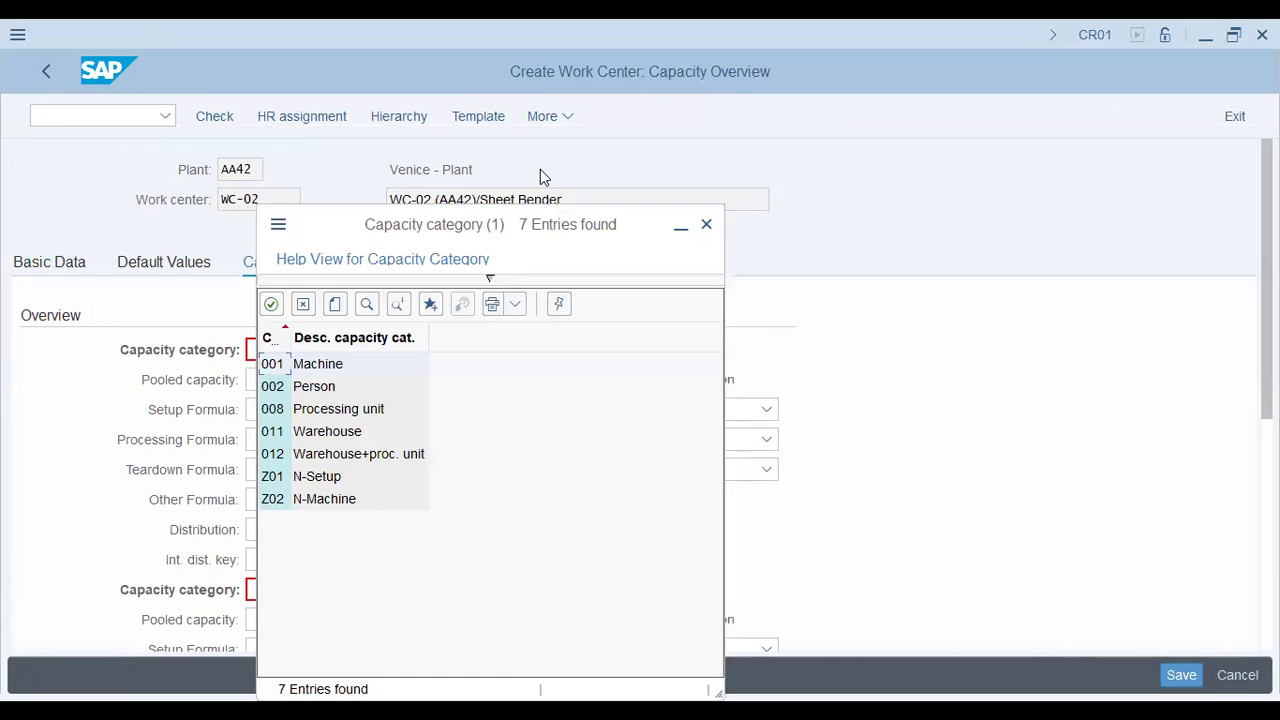
left_click(333, 410)
left_click(344, 438)
left_click(329, 502)
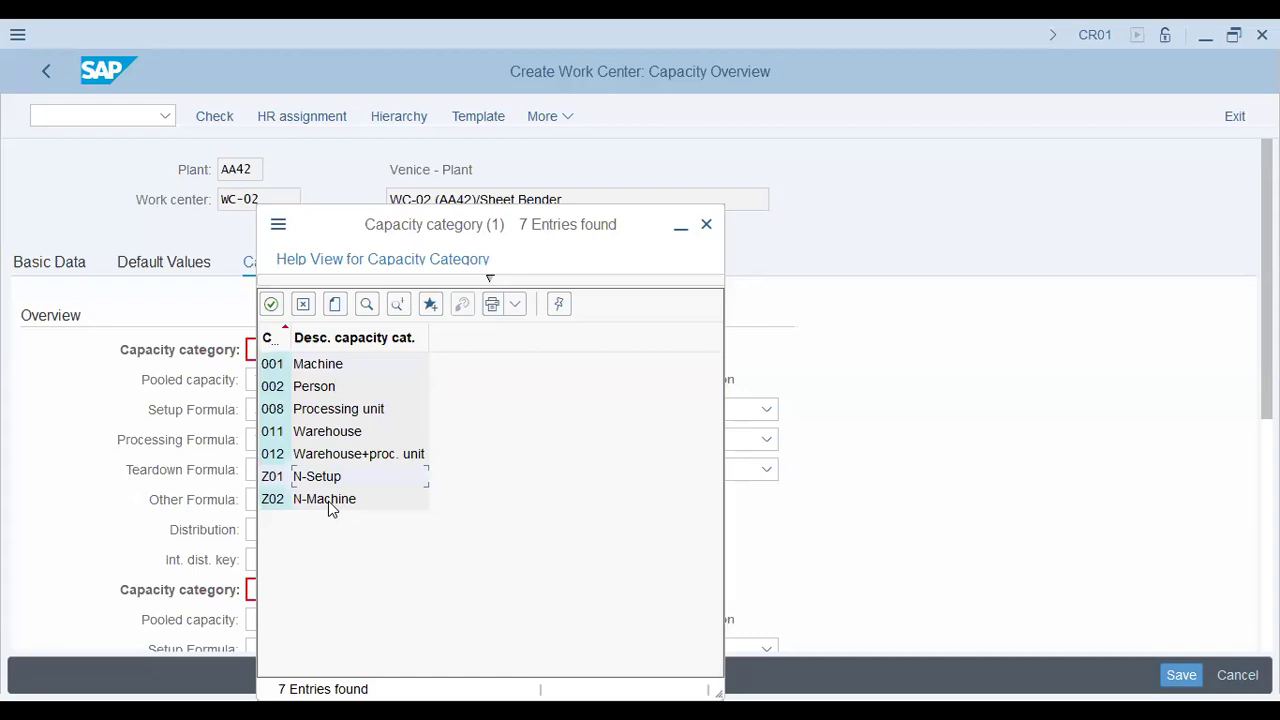
double_click(286, 363)
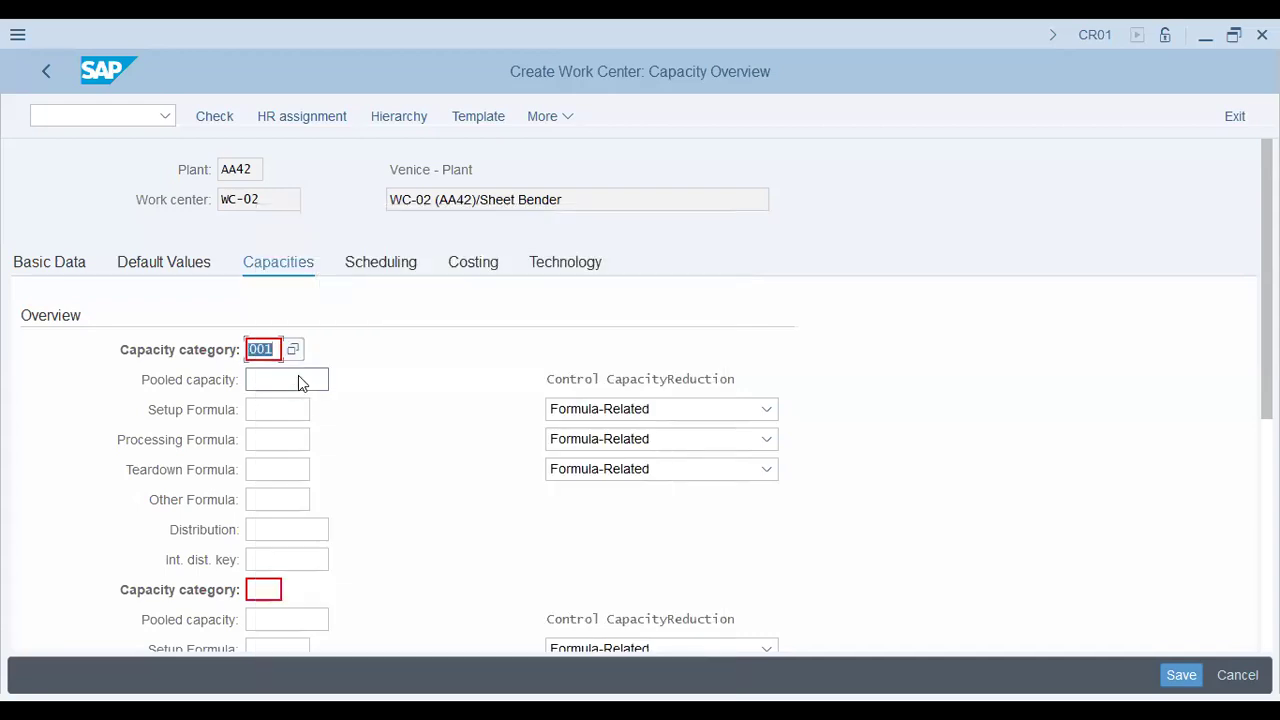
- Set the second capacity category of the work center to 002 (Person)
left_click(298, 380)
left_click(276, 406)
left_click(268, 446)
key("Tab")
left_click(262, 589)
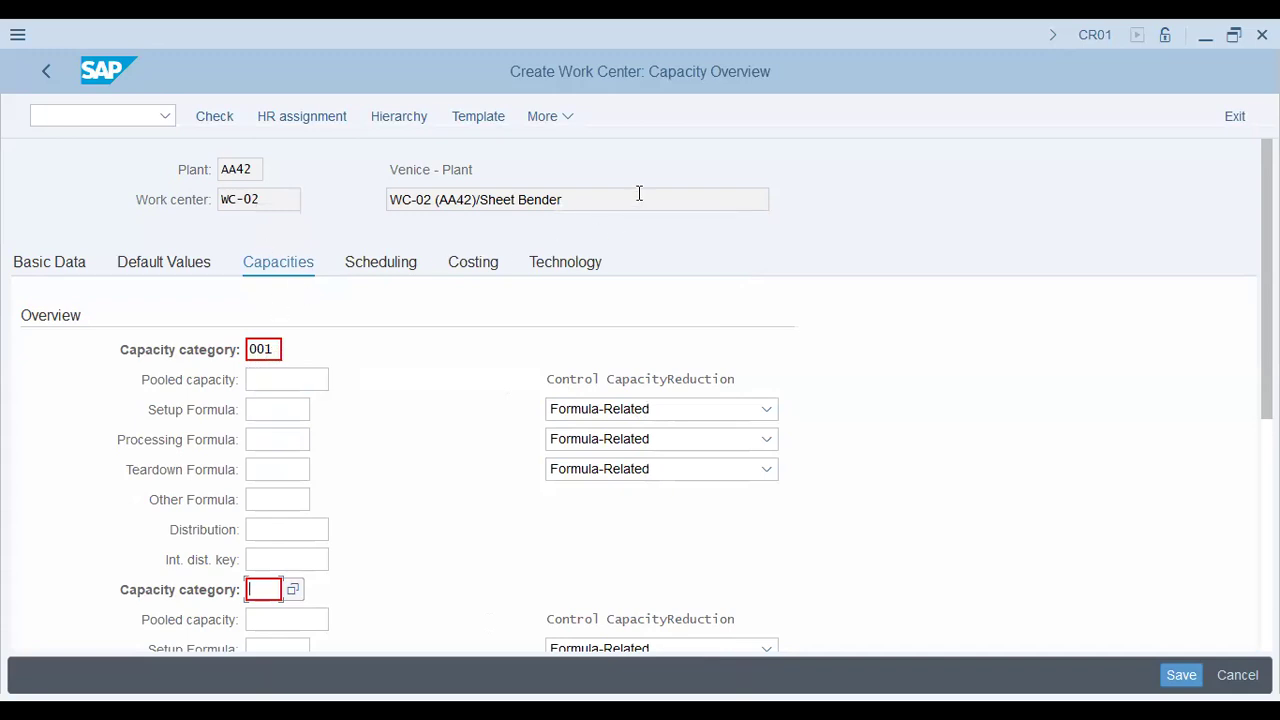
left_click_drag(640, 197, 52, 234)
left_click(273, 349)
left_click_drag(273, 349, 143, 351)
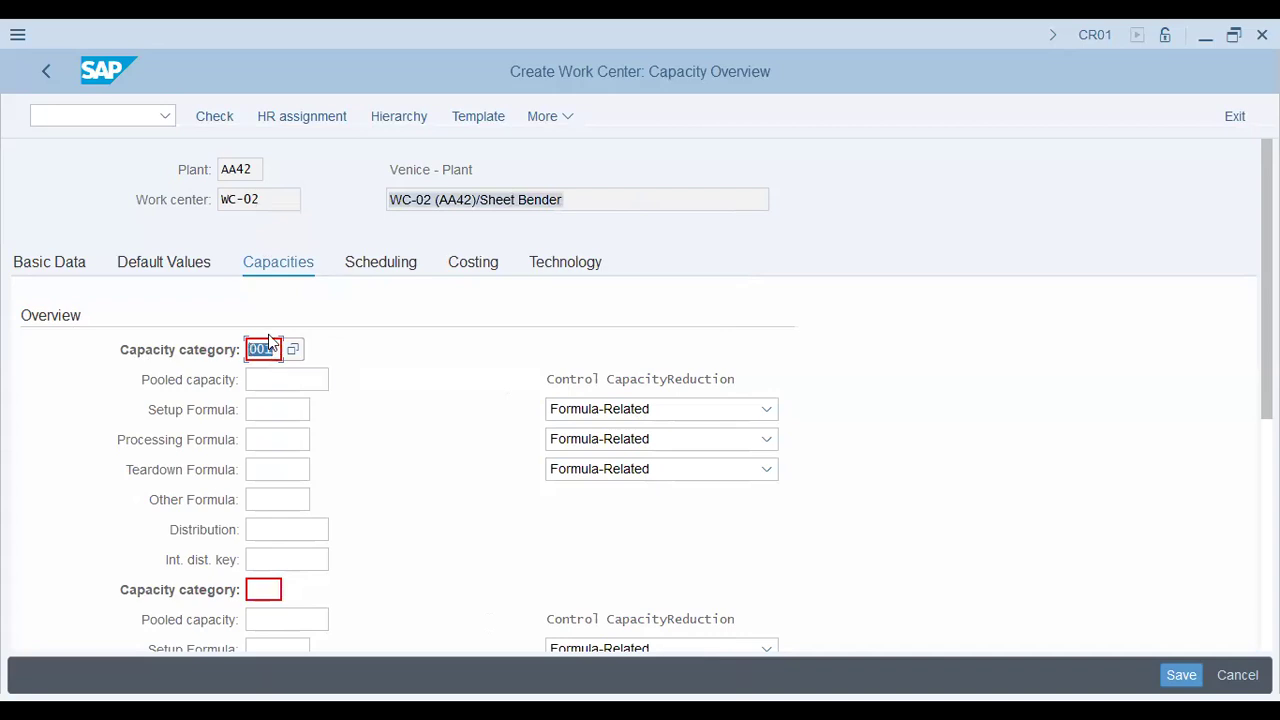
left_click(276, 589)
left_click(293, 590)
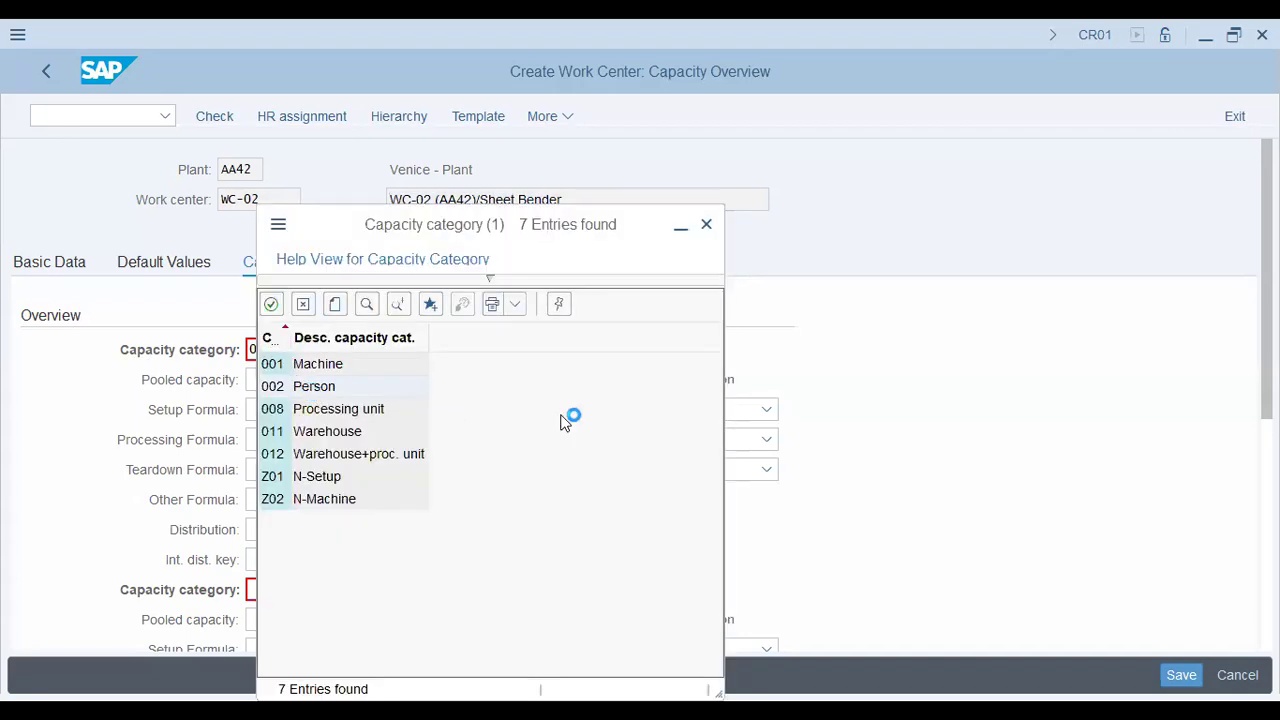
scroll(586, 423, "down", 2)
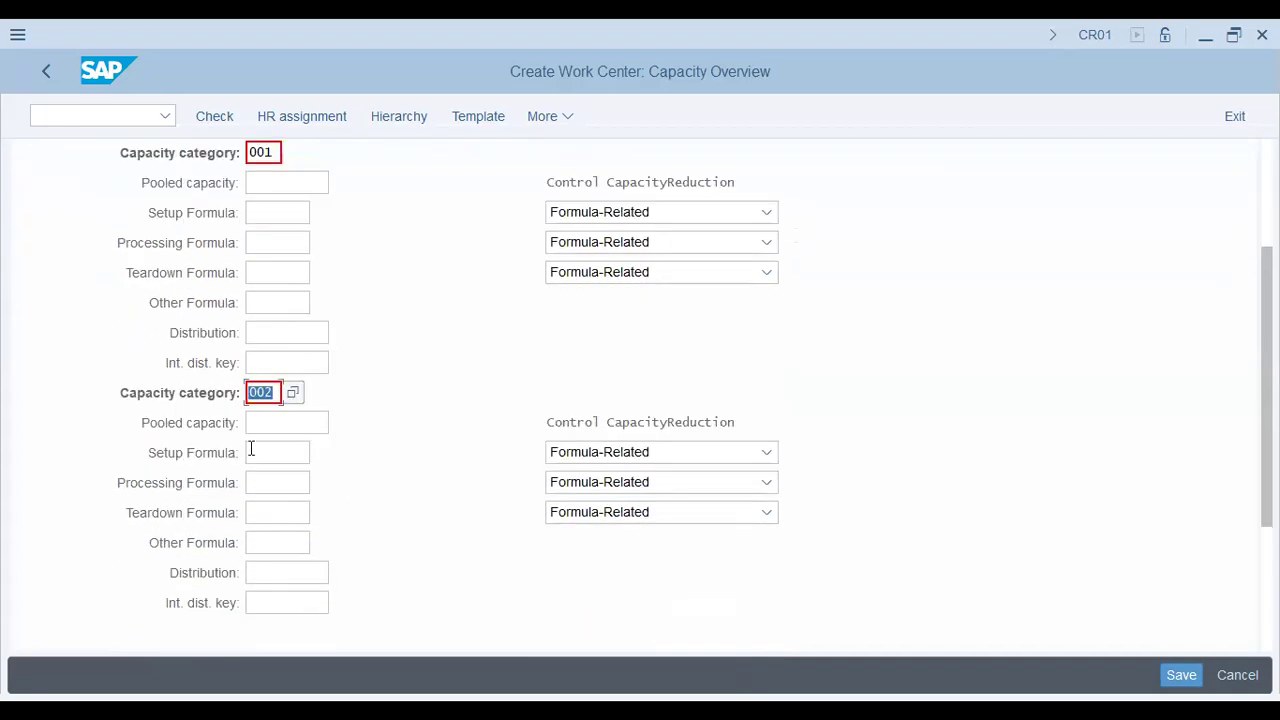
left_click(271, 511)
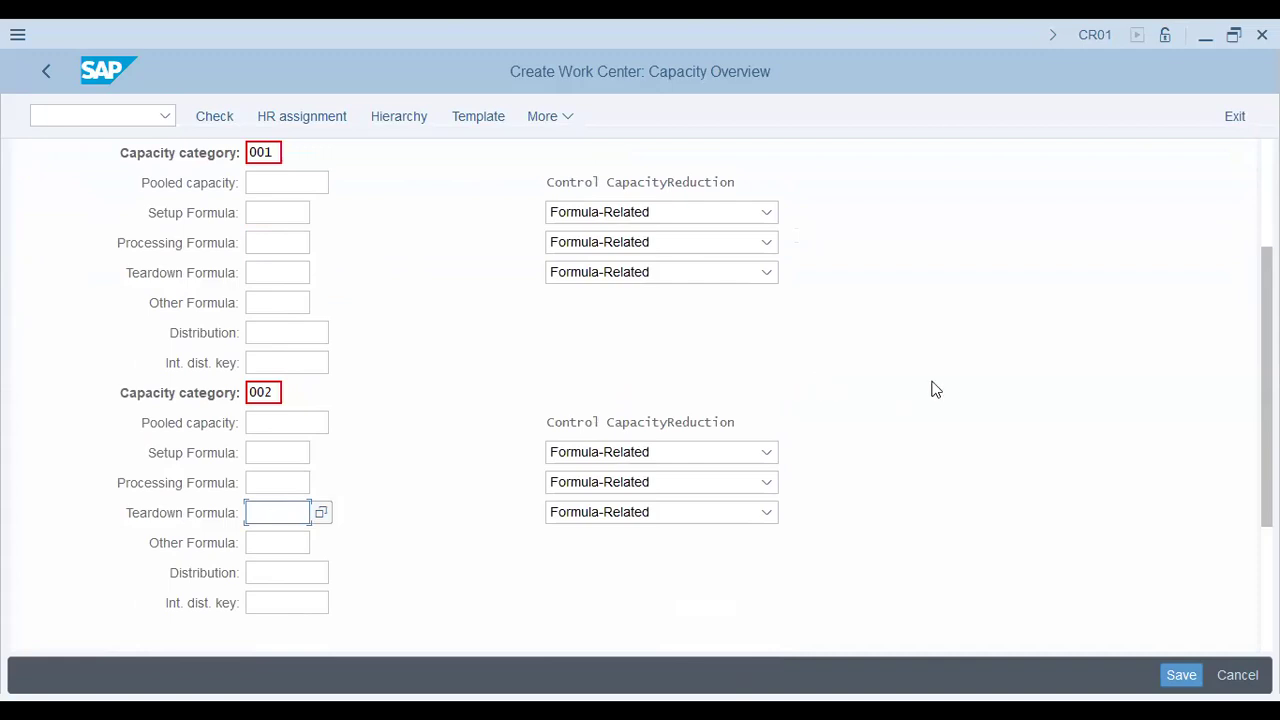
scroll(934, 389, "up", 2)
- Open the capacity header for category 001, setting the capacity responsible to 001 and the capacity base unit to h
left_click(398, 265)
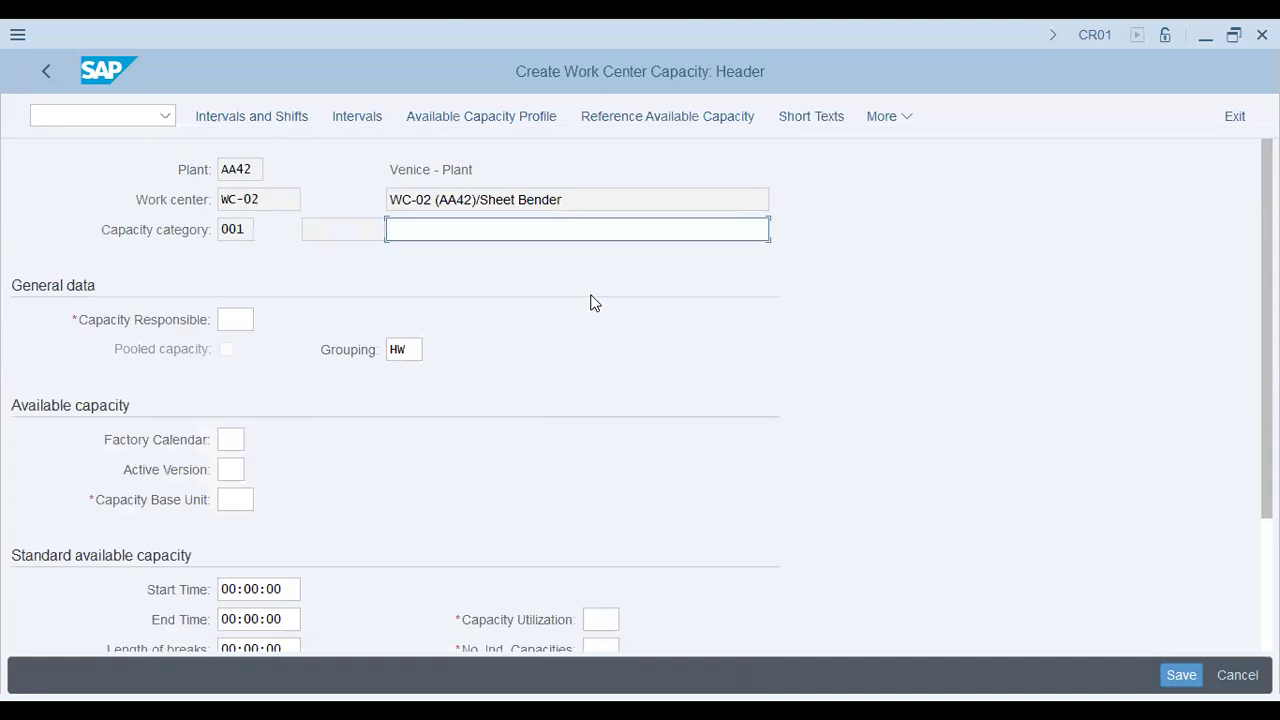
left_click(235, 319)
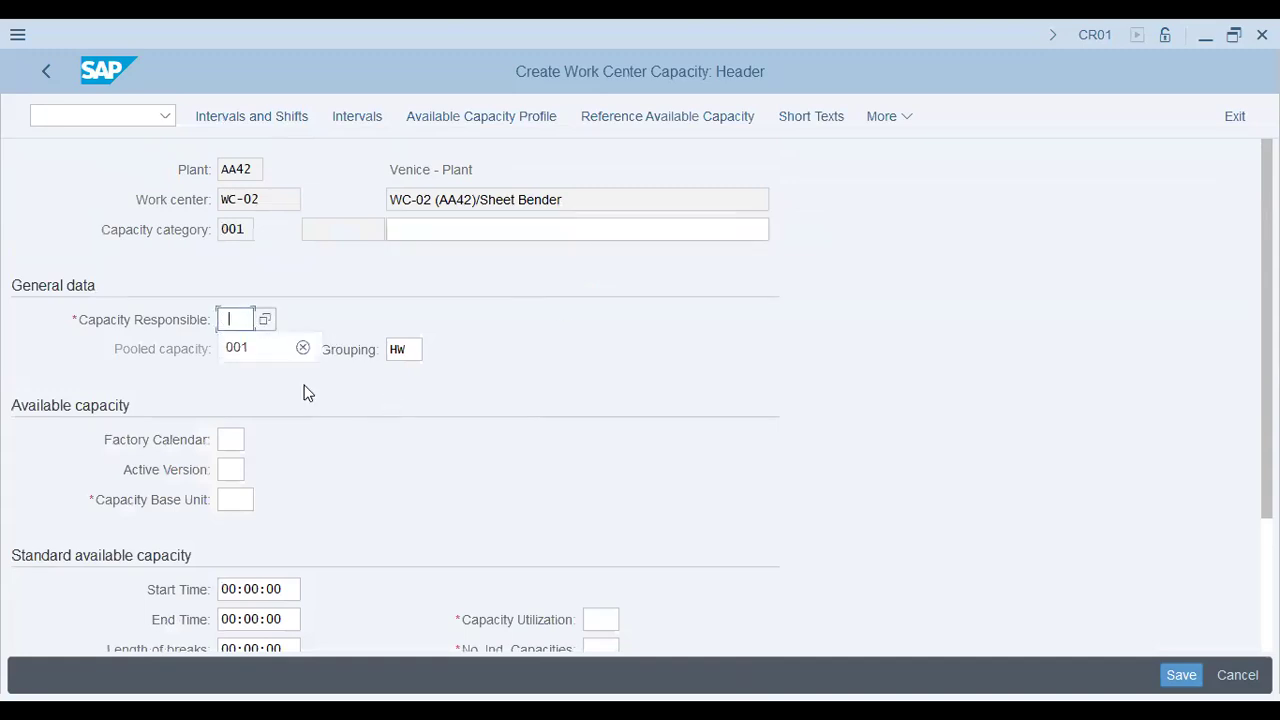
left_click(251, 349)
left_click(231, 440)
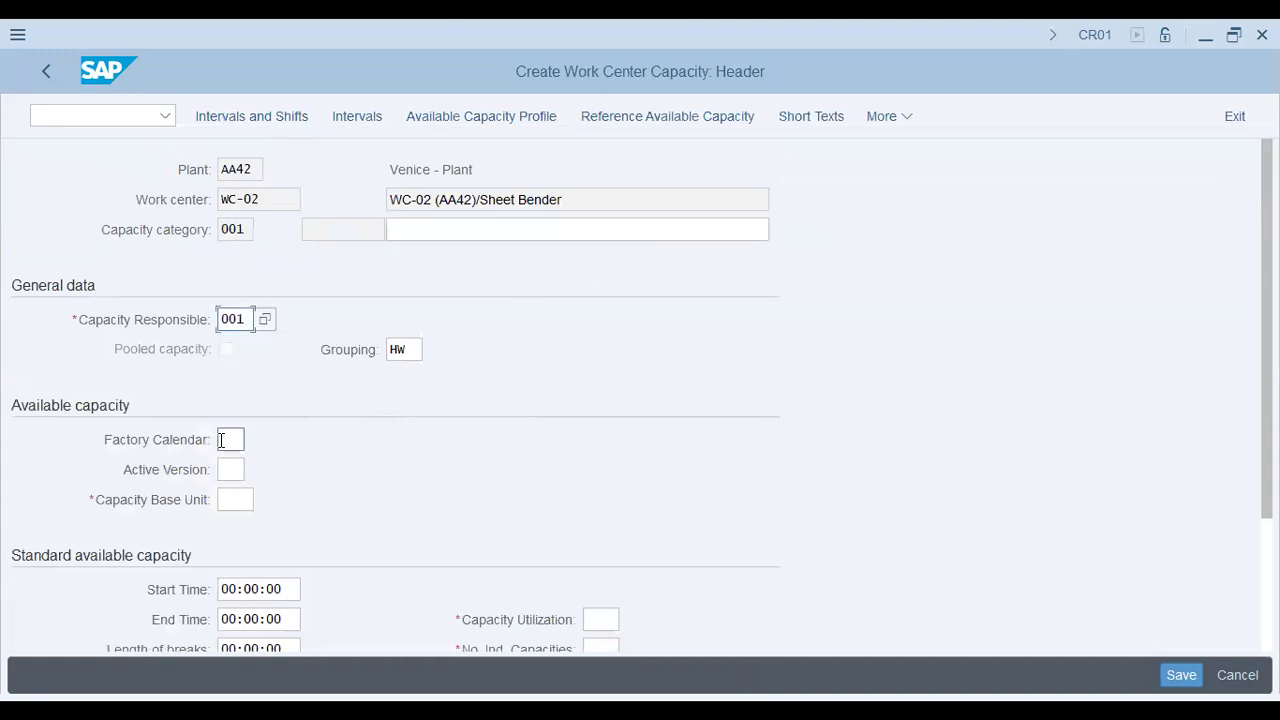
left_click(400, 349)
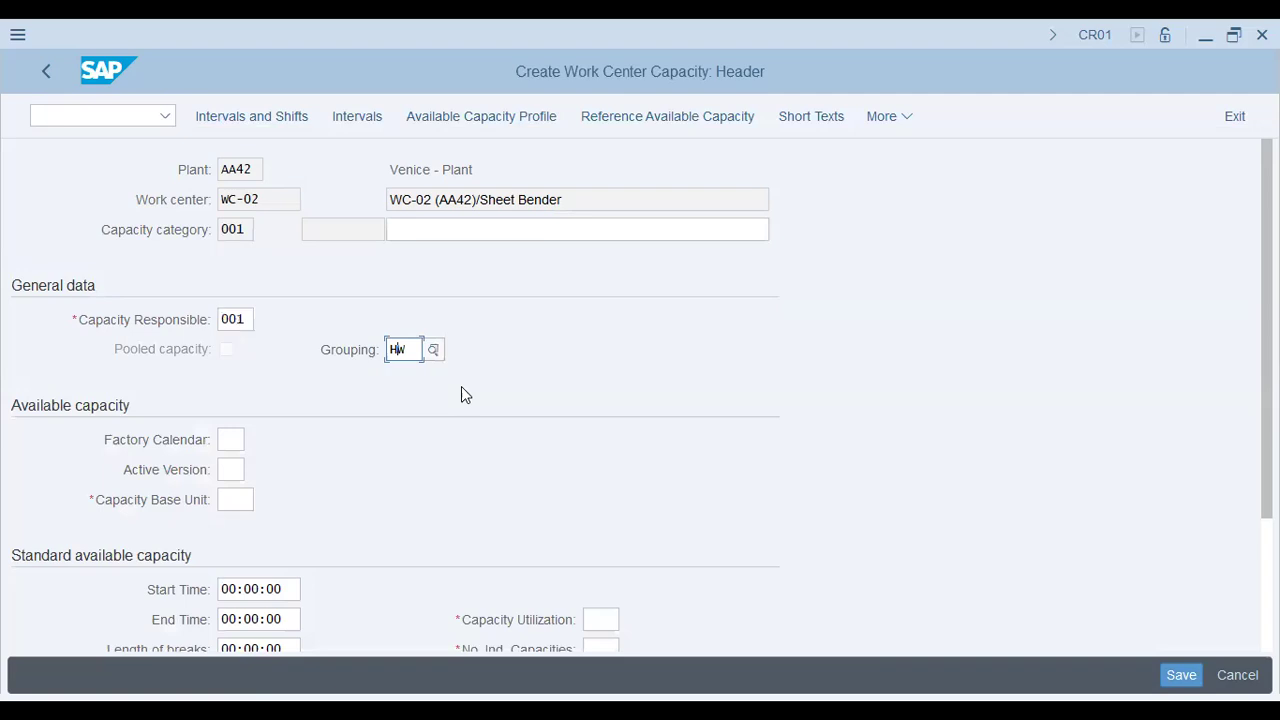
left_click(235, 499)
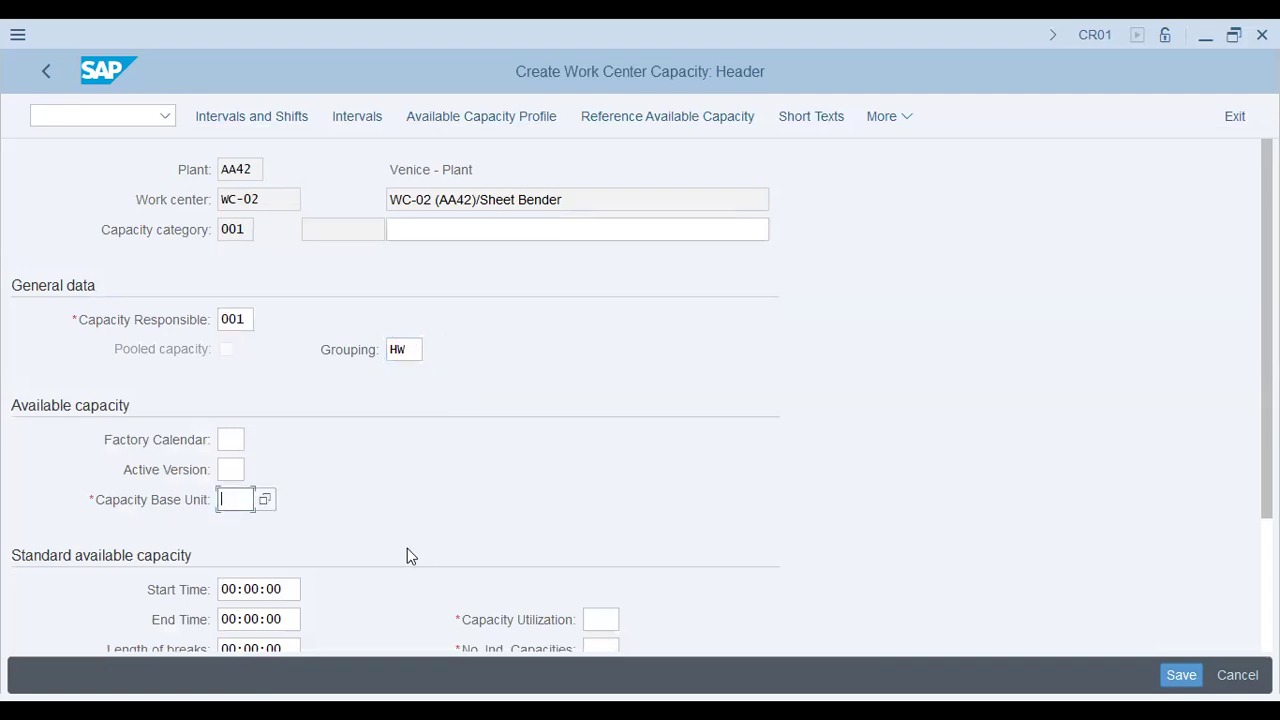
left_click(265, 527)
- Set the machine capacity's utilization to 100 and its number of individual capacities to 1
scroll(500, 486, "down", 3)
left_click(611, 448)
left_click(606, 466)
left_click(606, 472)
left_click(618, 497)
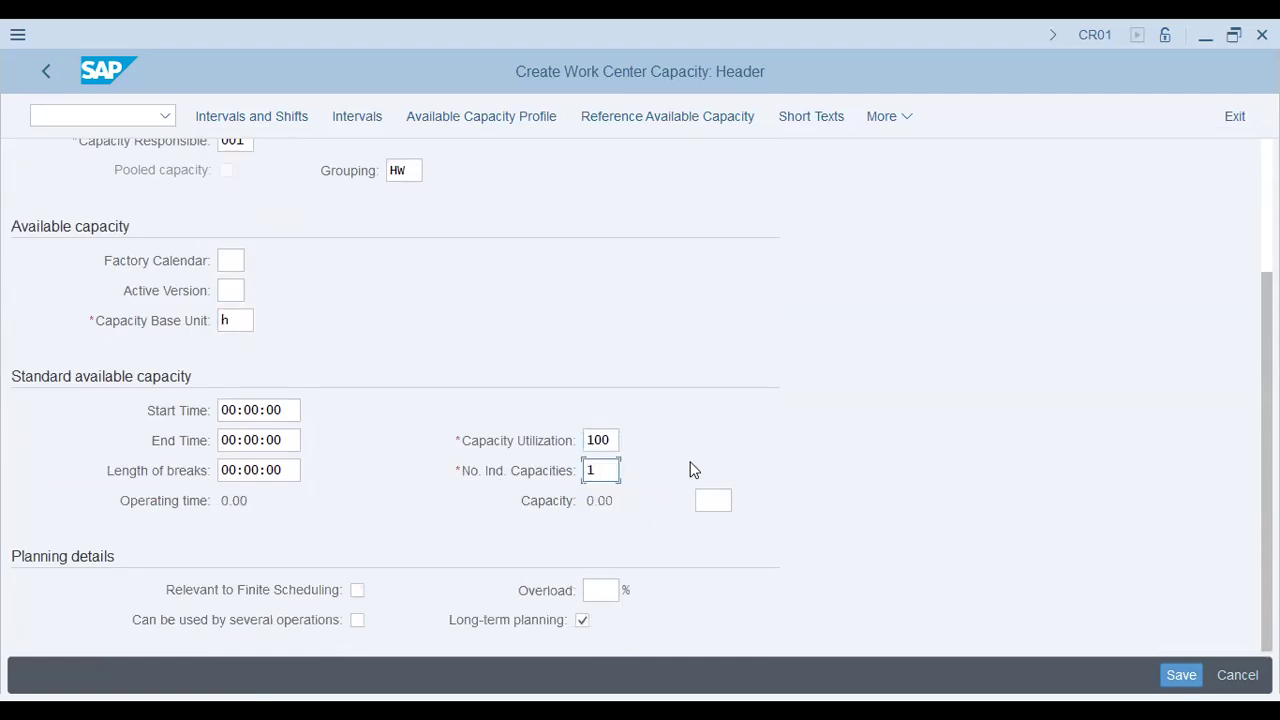
scroll(654, 483, "up", 3)
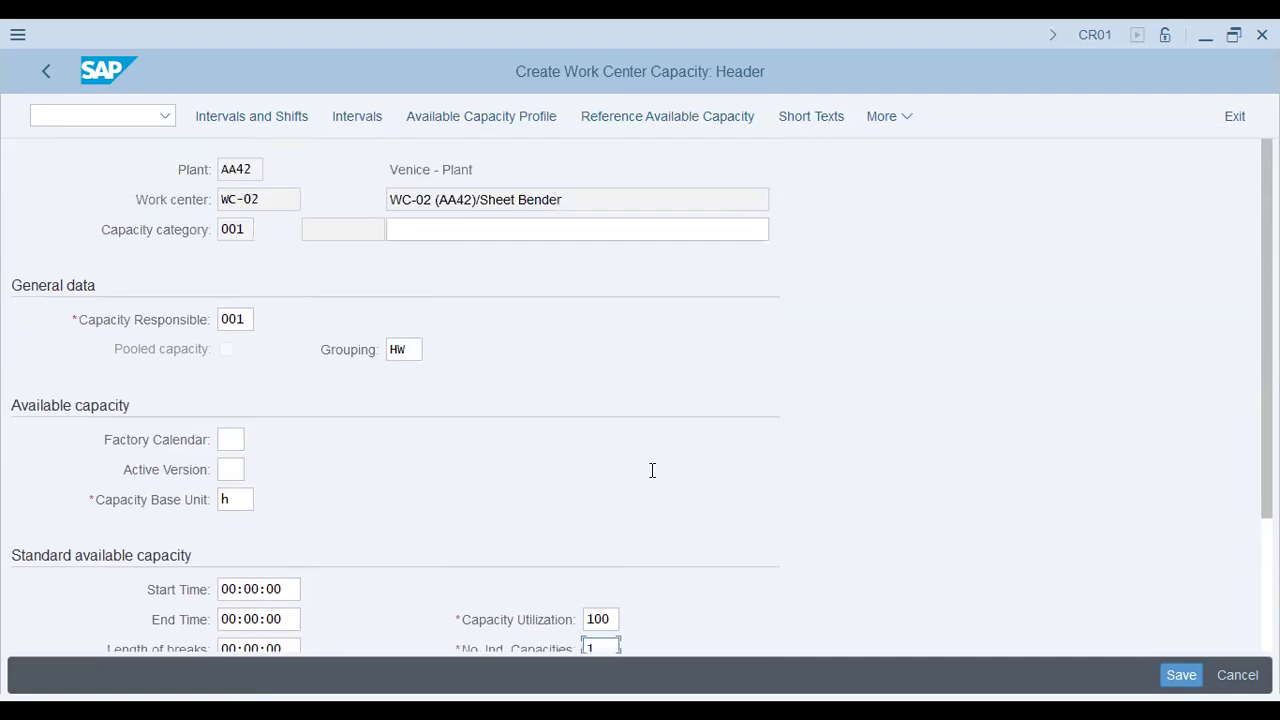
- Review the planner groups available as capacity responsible without changing the selection
left_click(481, 237)
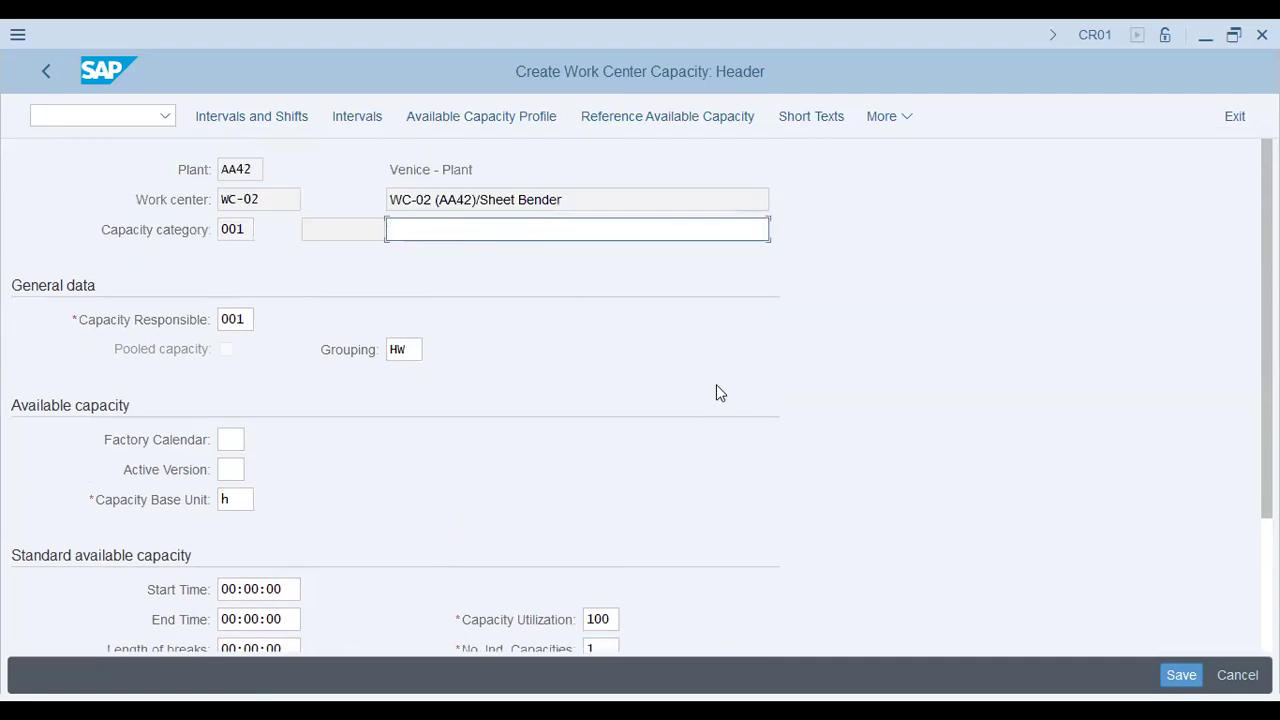
left_click(236, 320)
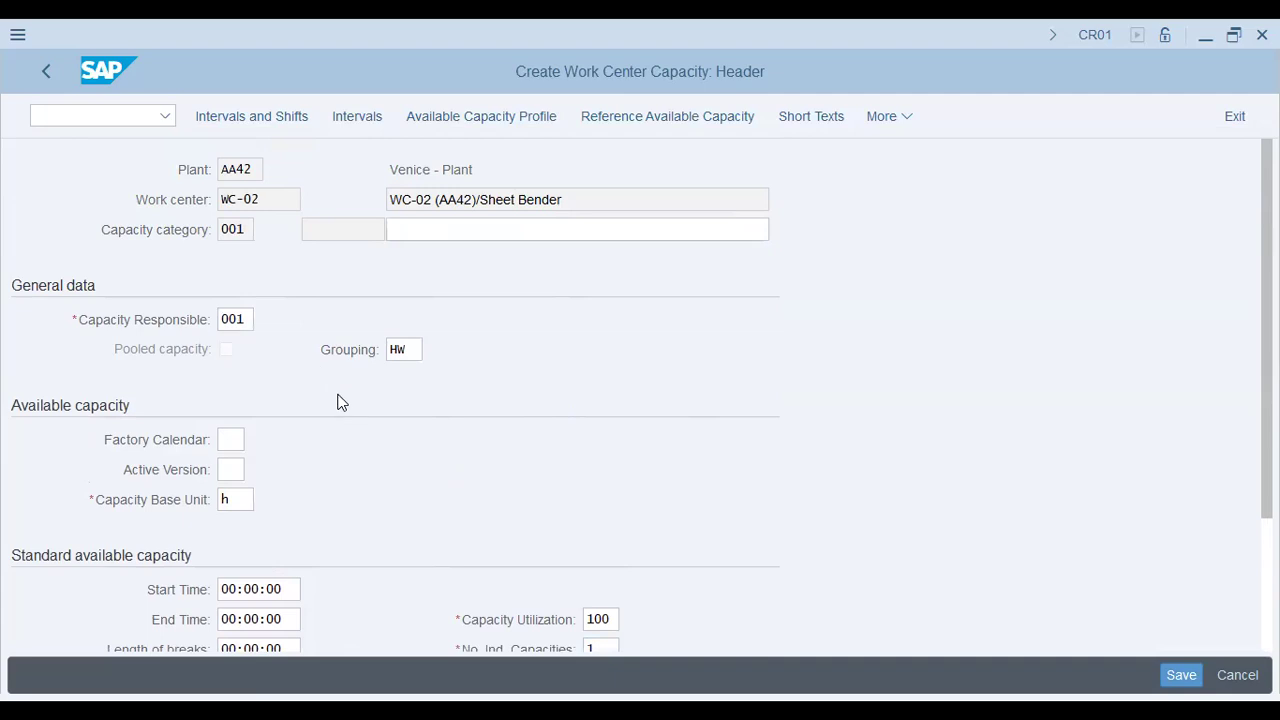
key("F4")
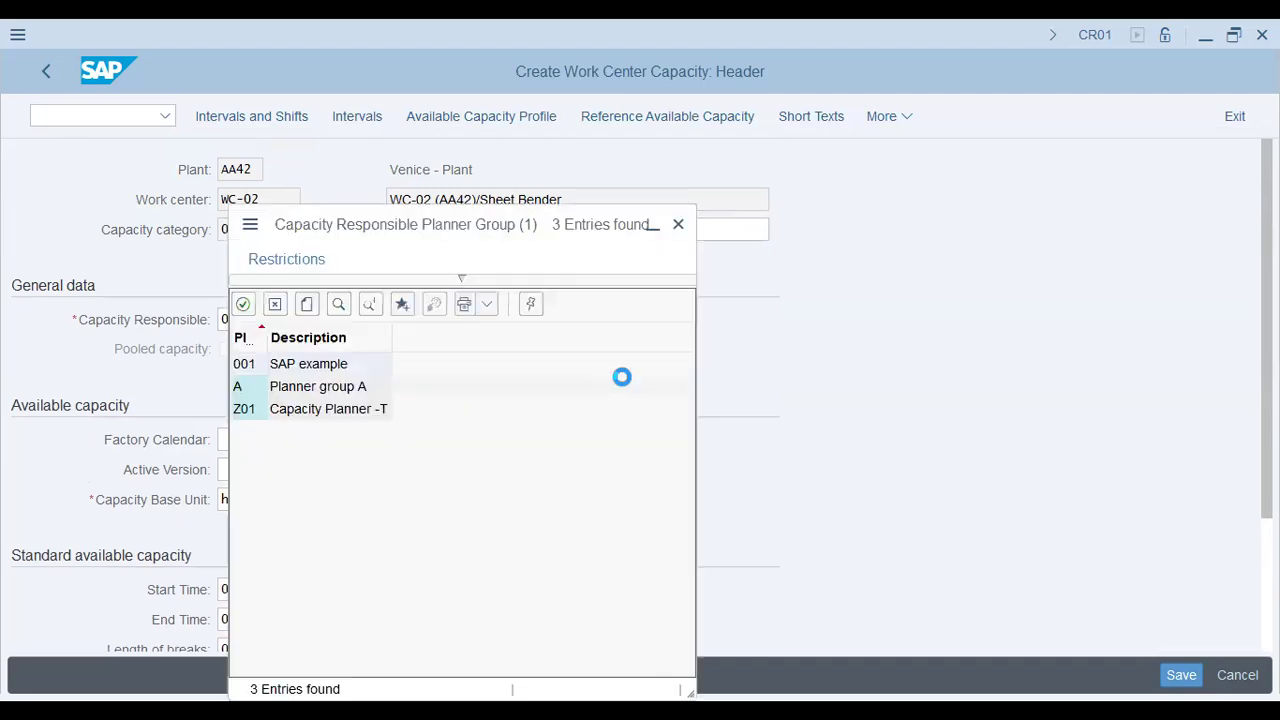
key("Escape")
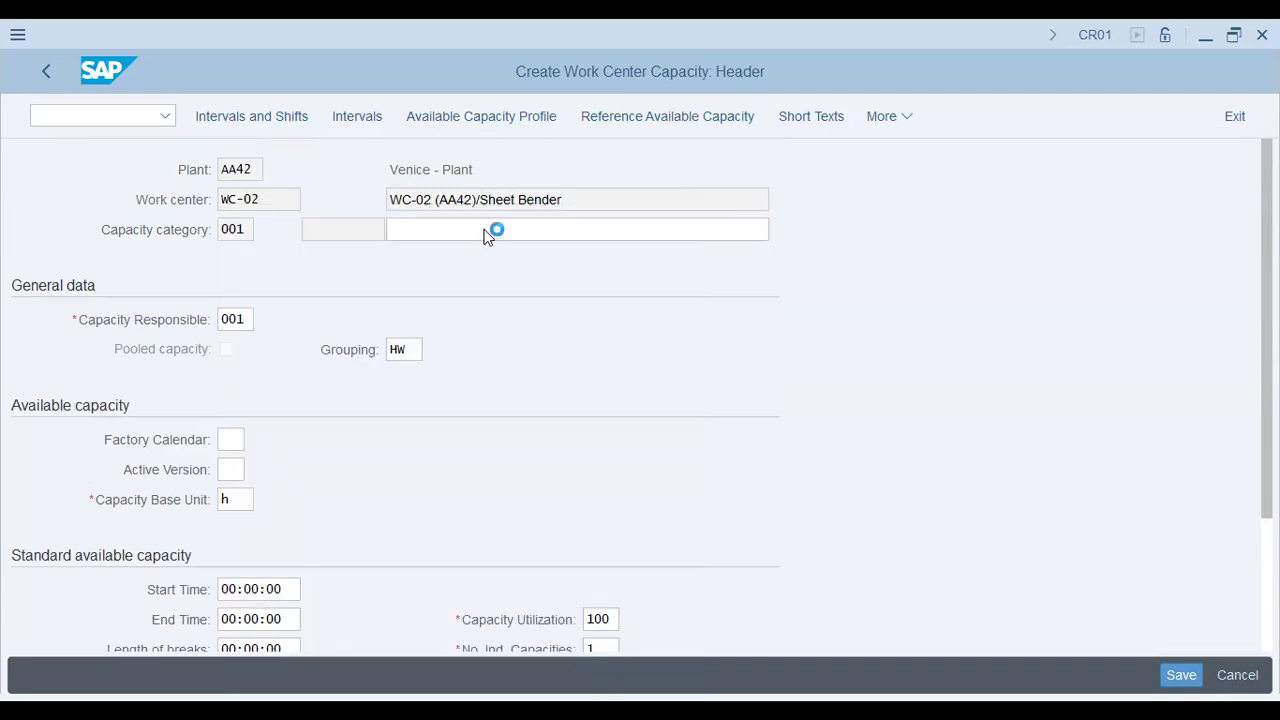
- Describe the capacity of category 001 as "Production" and continue to the header of category 002
left_click(487, 230)
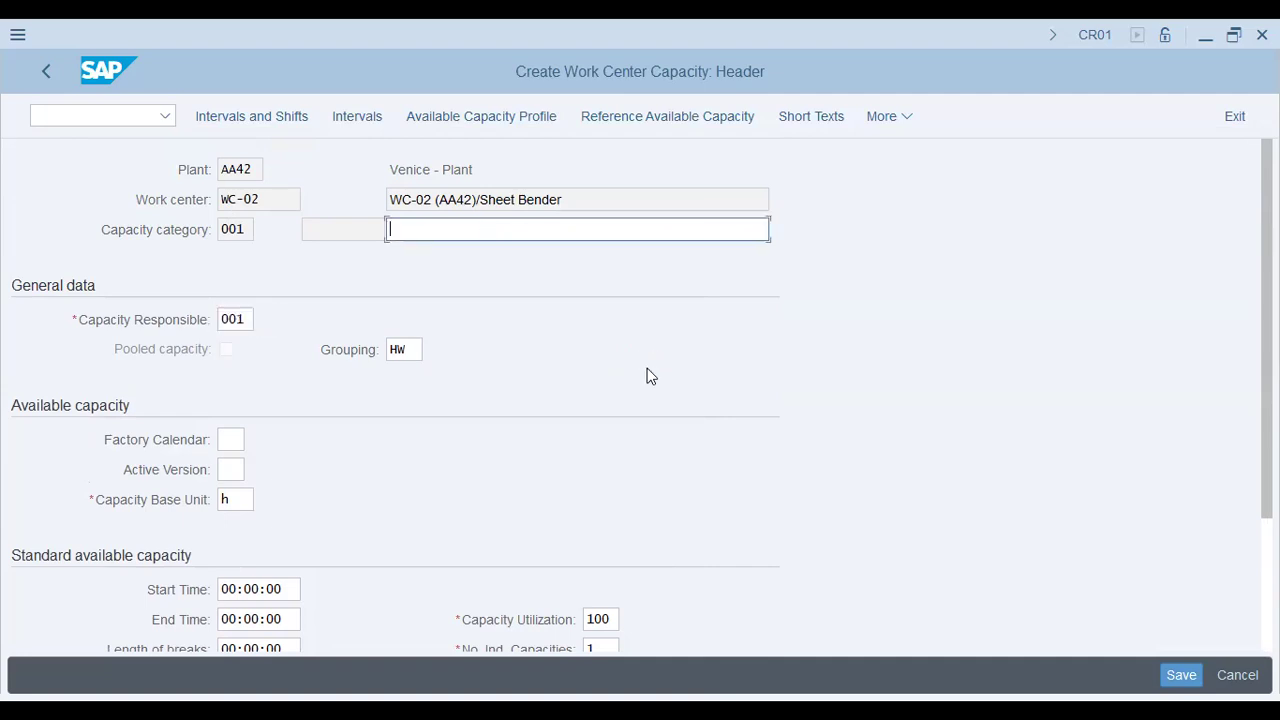
type("Production")
key("Return")
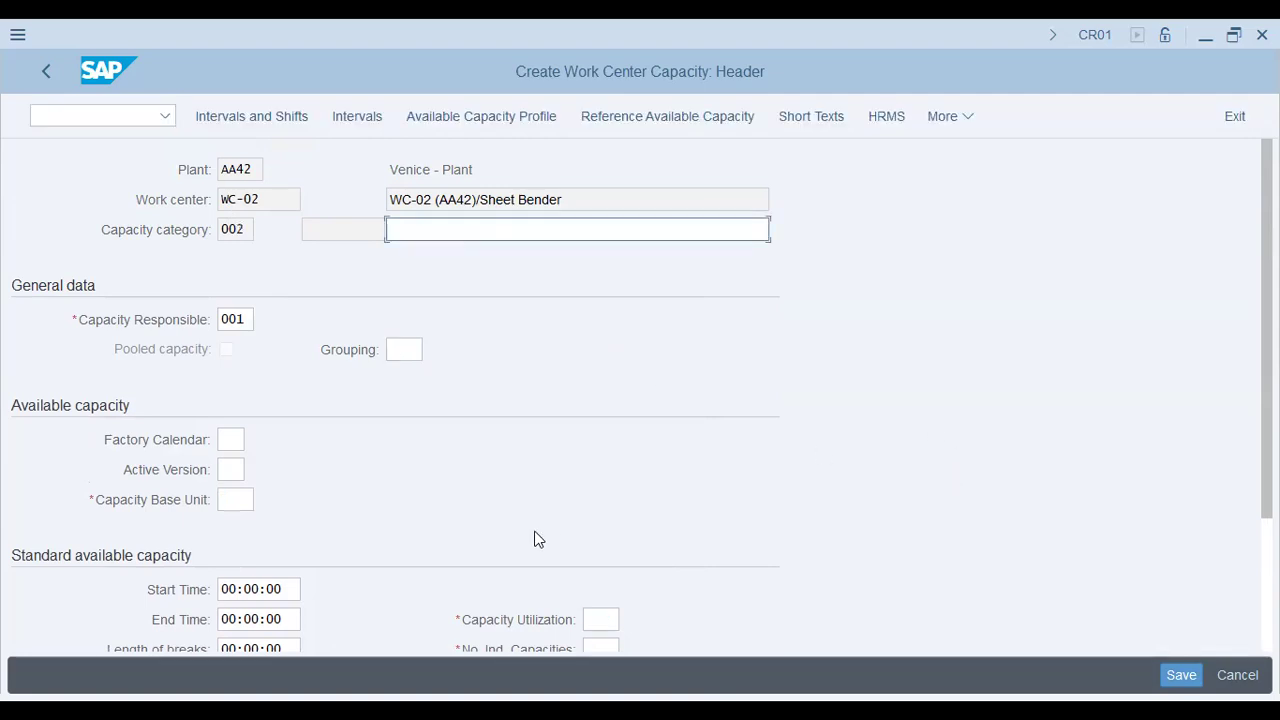
- For capacity category 002, set the capacity utilization to 100 and the number of individual capacities to 1
left_click(236, 438)
scroll(450, 502, "down", 3)
left_click(593, 521)
left_click(611, 549)
left_click(604, 551)
left_click(600, 577)
scroll(563, 451, "up", 2)
- Describe the capacity of category 002 as "Personnel"
left_click(467, 236)
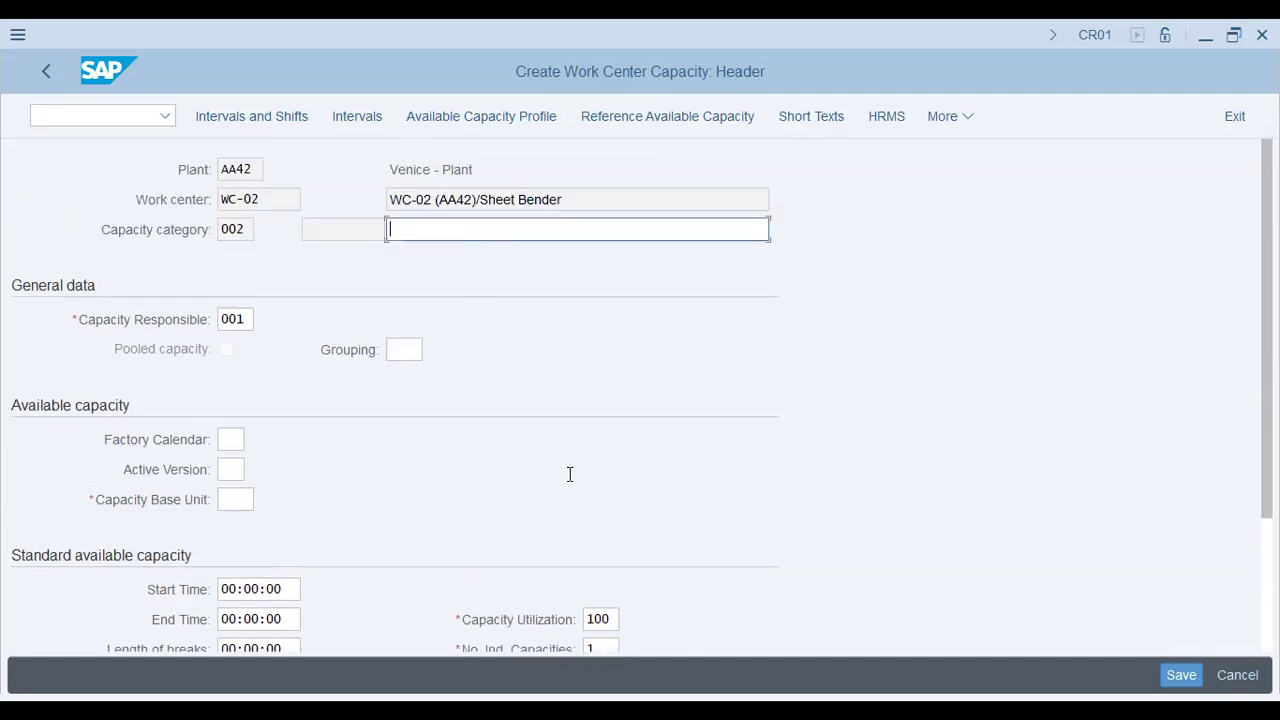
type("Personnel")
key("Tab")
key("Tab")
key("Tab")
key("shift+Tab")
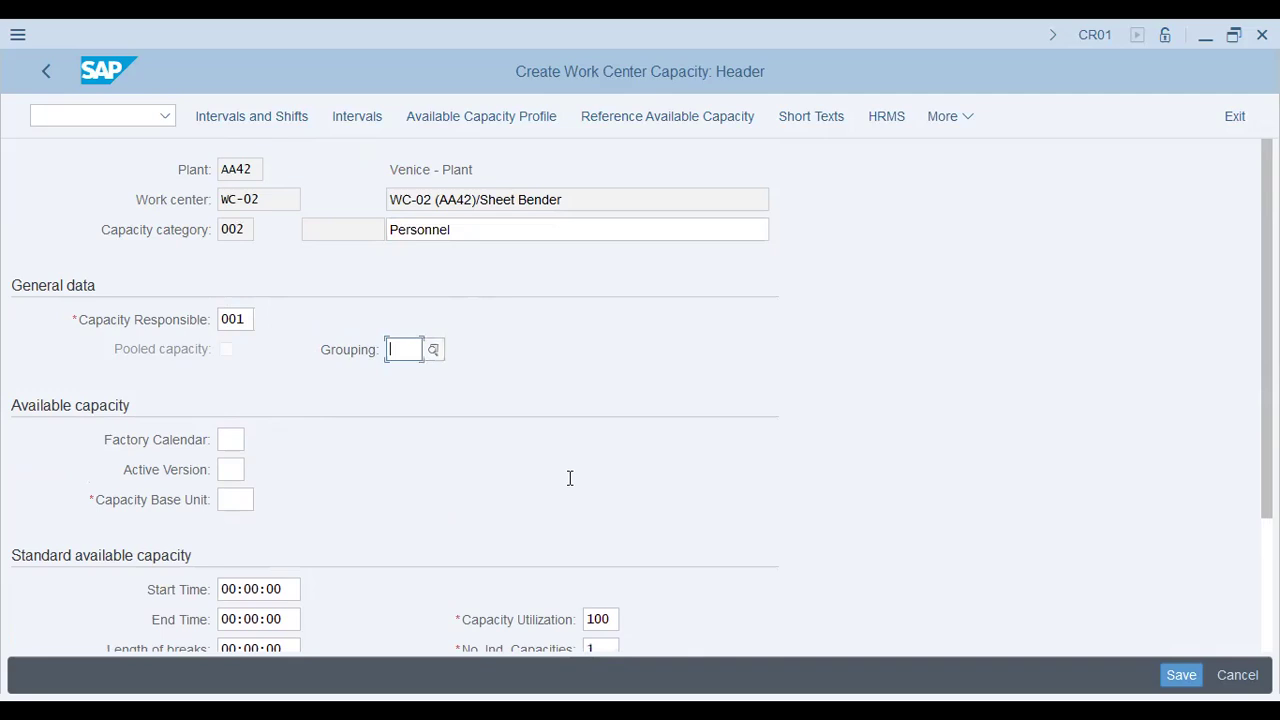
- Set the personnel capacity's grouping to hw and its base unit to h, and continue to the scheduling data
type("hw")
key("Tab")
key("Tab")
key("Tab")
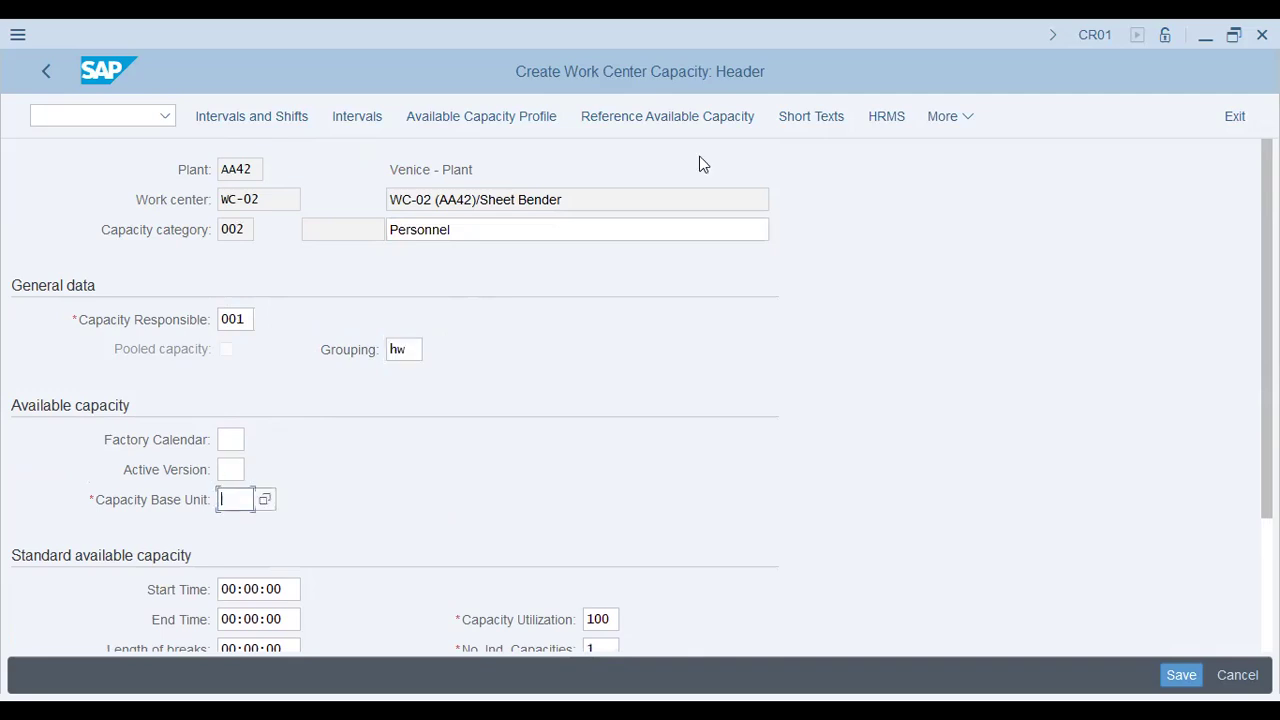
type("h")
scroll(480, 540, "down", 1)
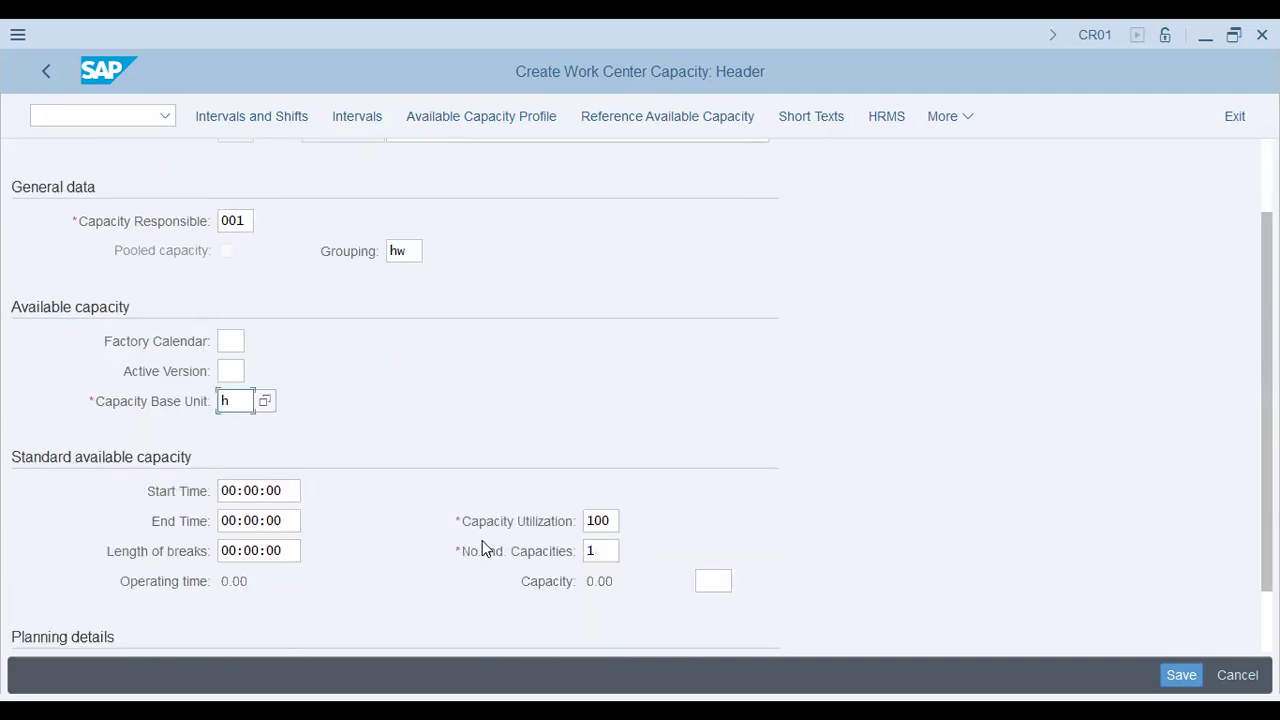
scroll(482, 540, "down", 1)
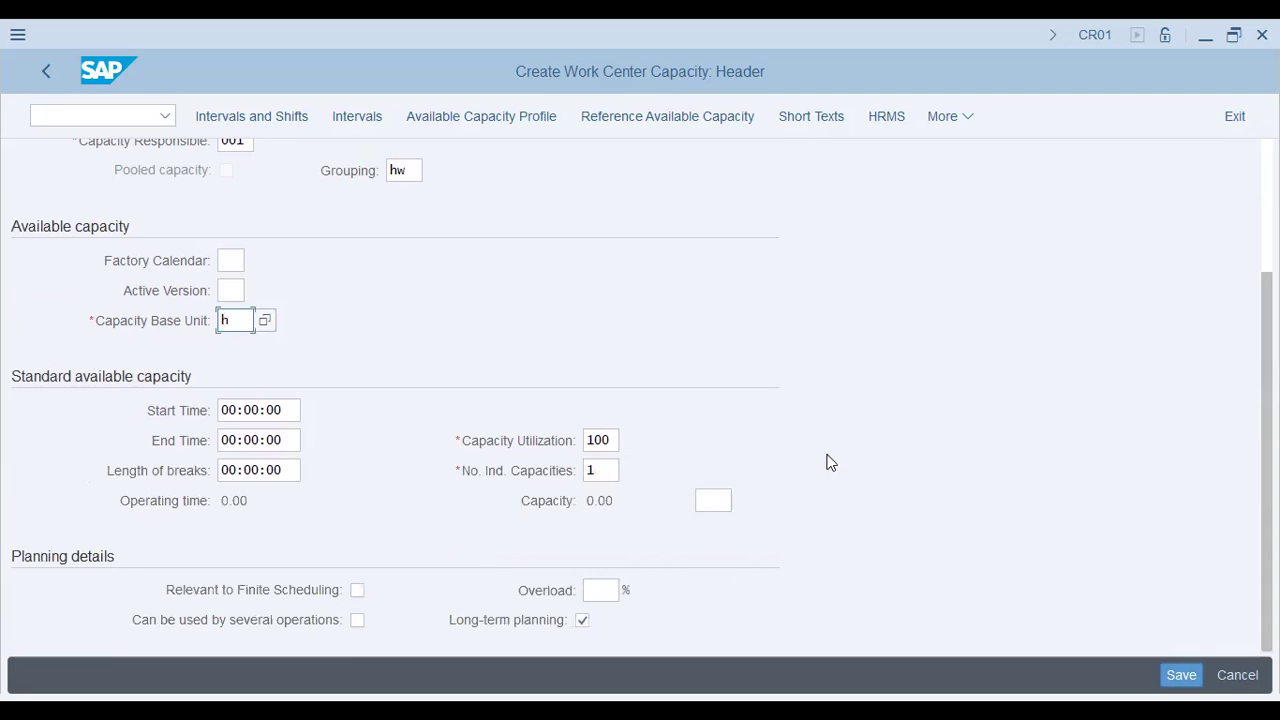
key("Return")
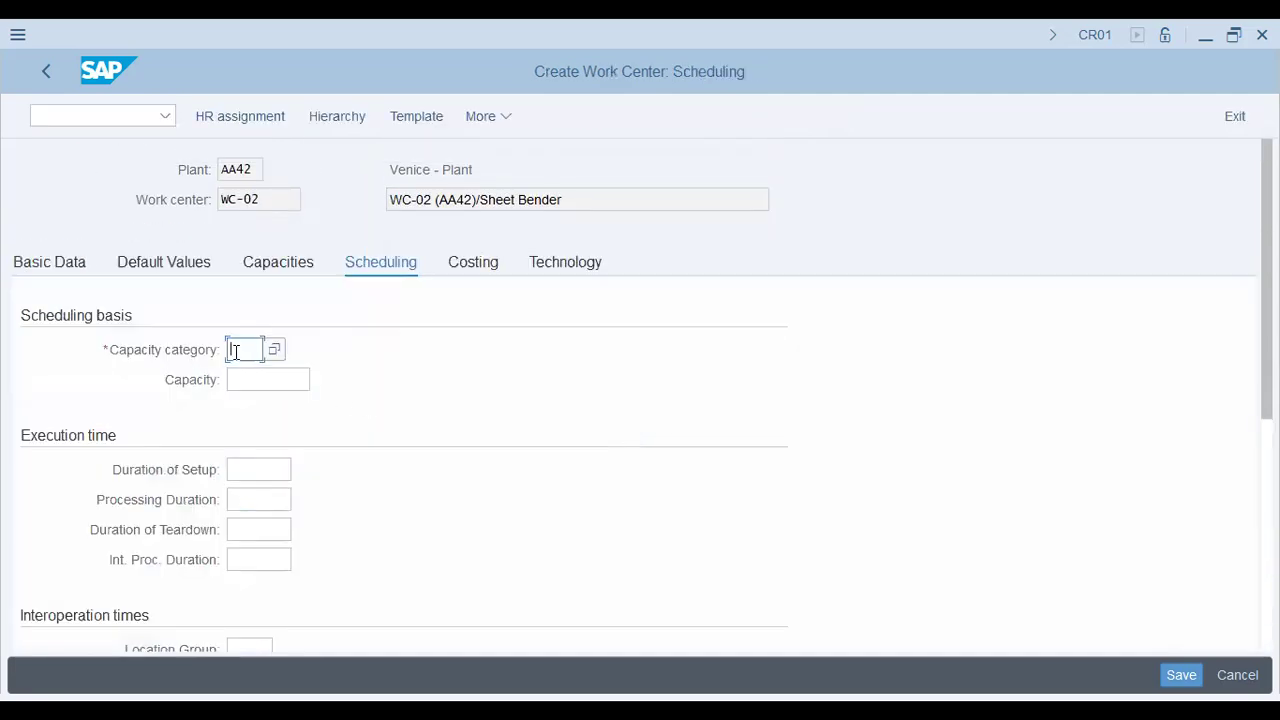
- Enter the capacity category for the scheduling basis and continue to the cost center assignment
left_click(240, 349)
left_click(250, 377)
scroll(326, 394, "down", 5)
scroll(316, 401, "up", 5)
left_click(687, 492)
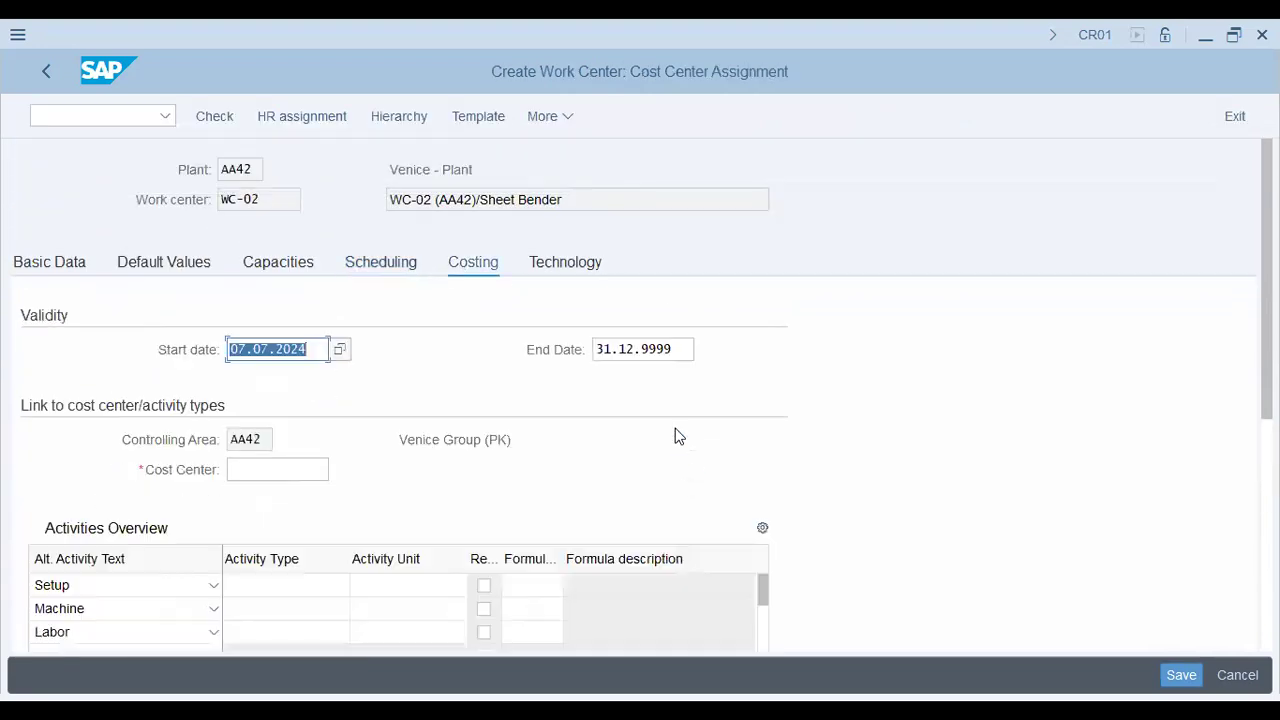
- Look up the cost centers for AA42, assign cost center CC001 to the work center, and save it
scroll(467, 394, "down", 1)
left_click(303, 414)
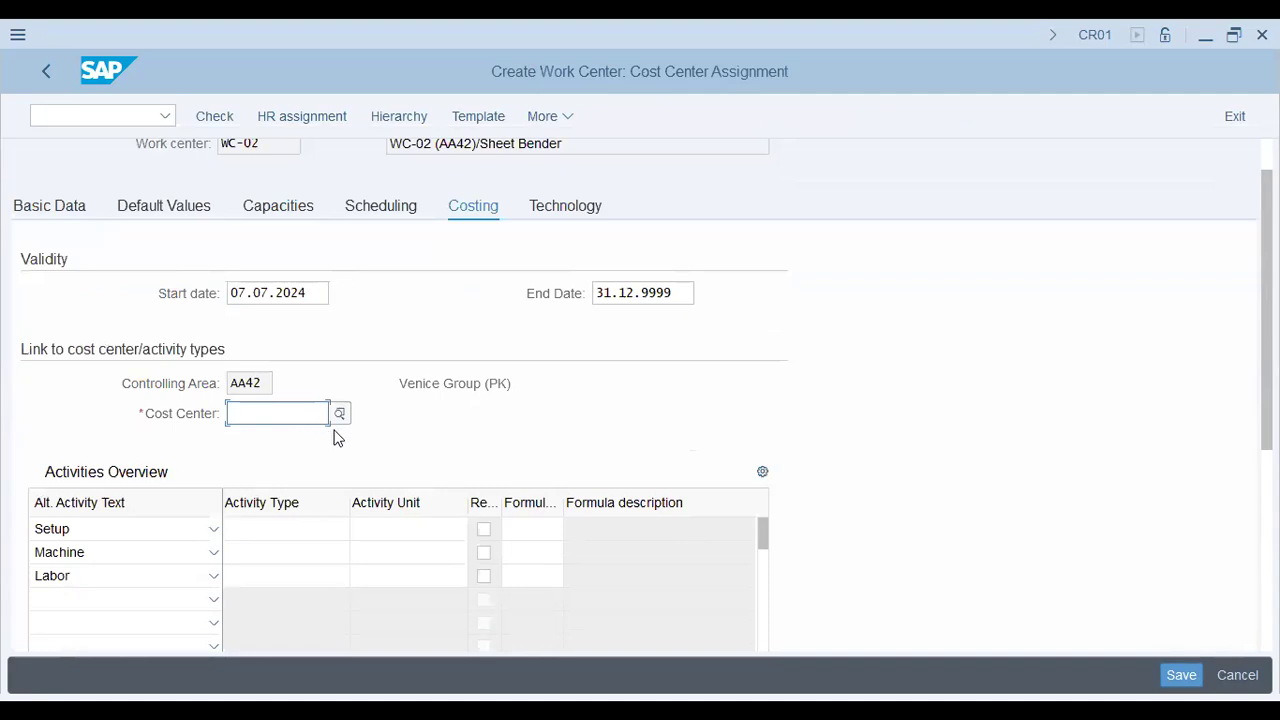
left_click(668, 392)
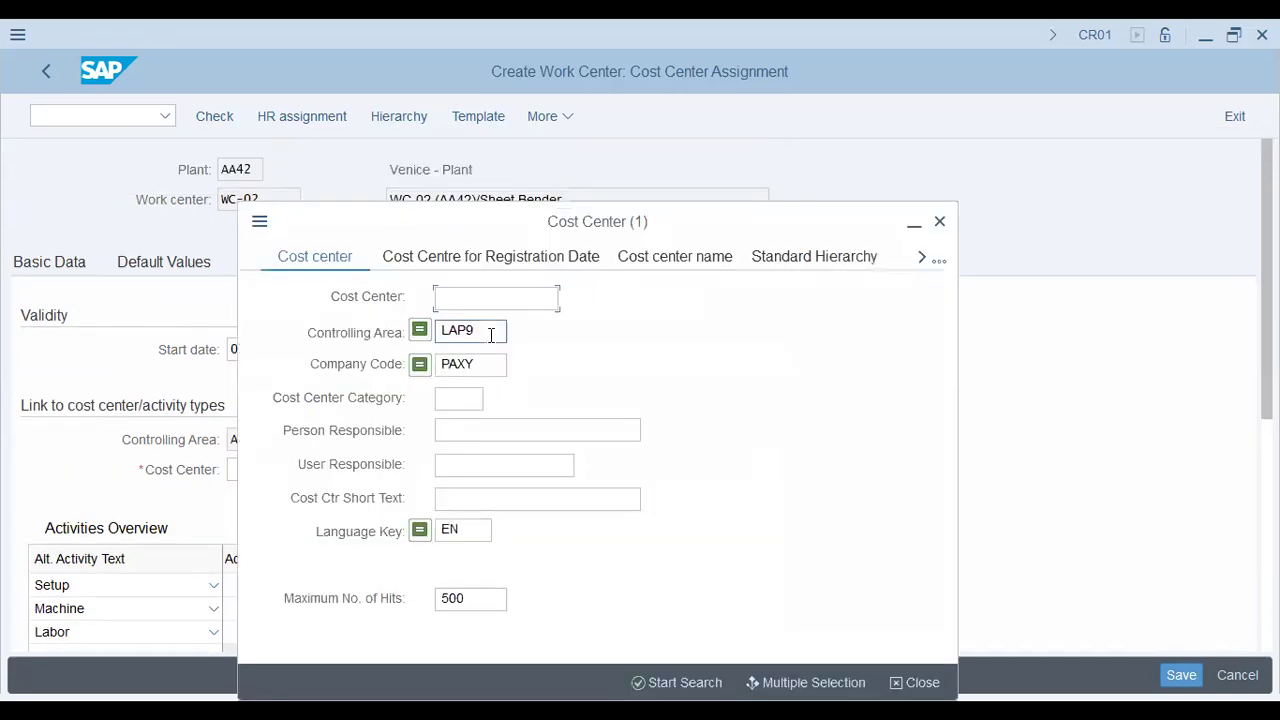
key("Delete")
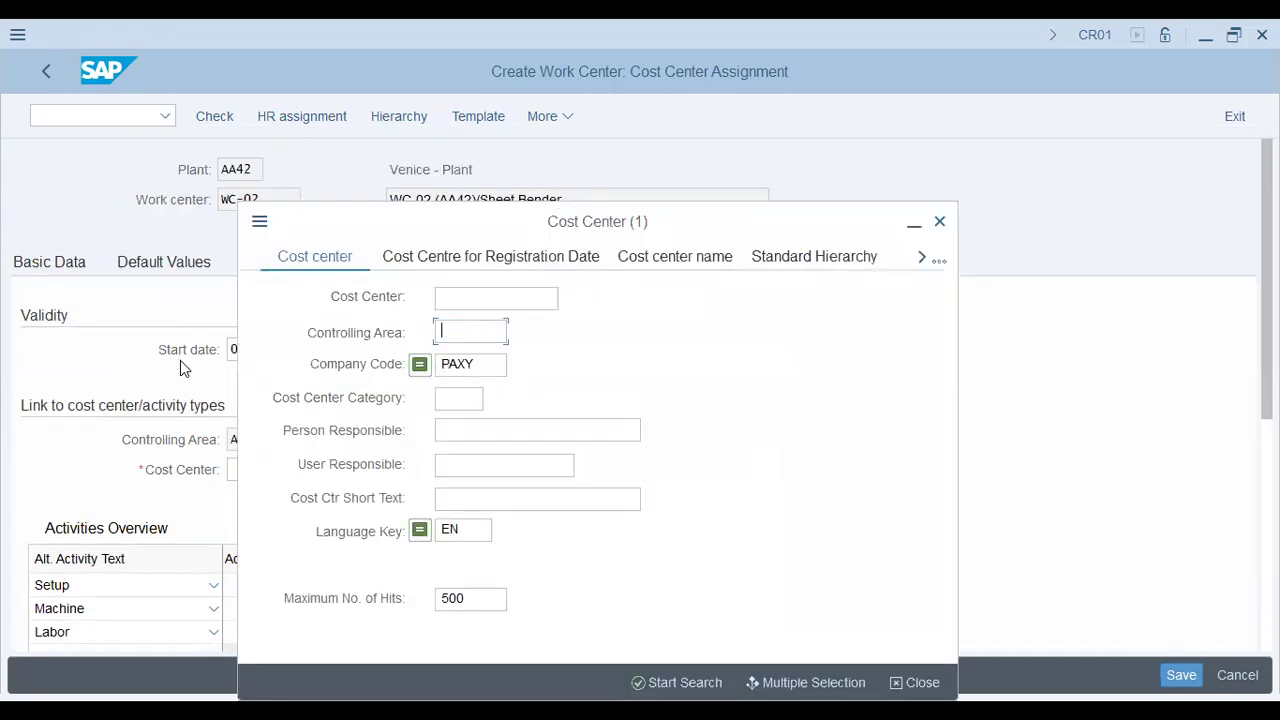
key("Tab")
type("aa42")
key("Return")
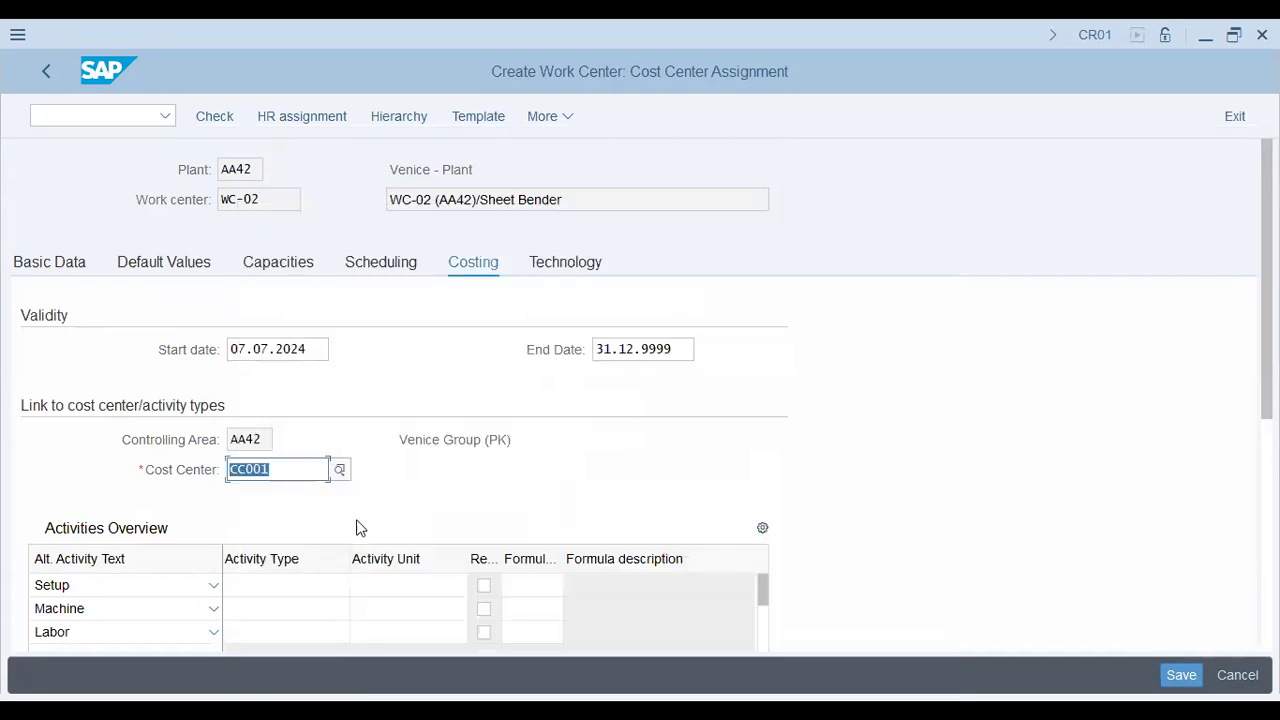
key("Return")
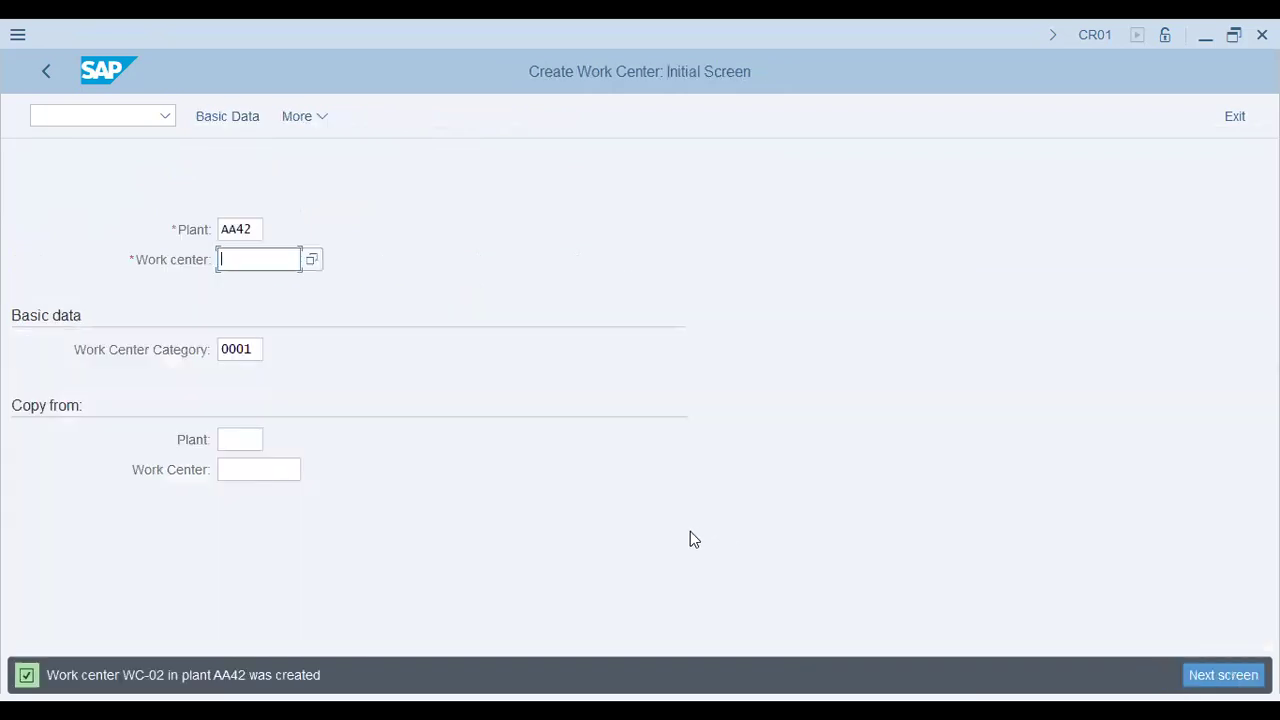
left_click_drag(124, 676, 245, 676)
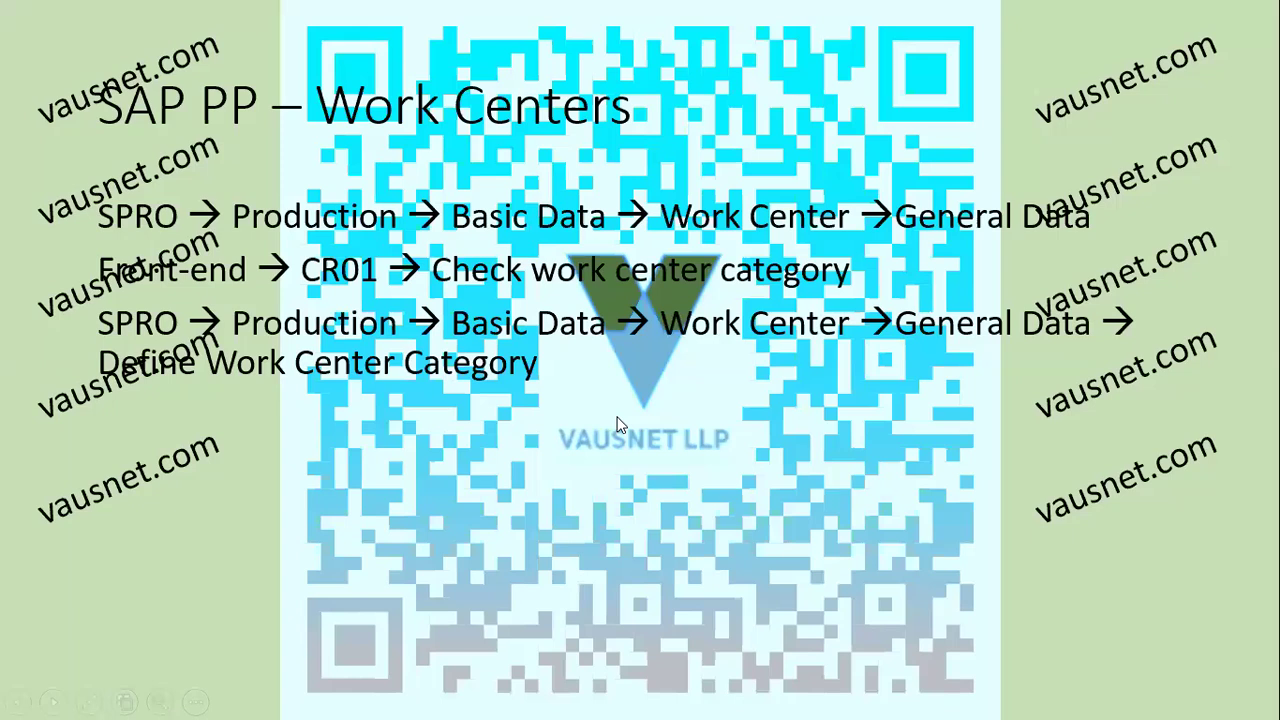
left_click(621, 425)
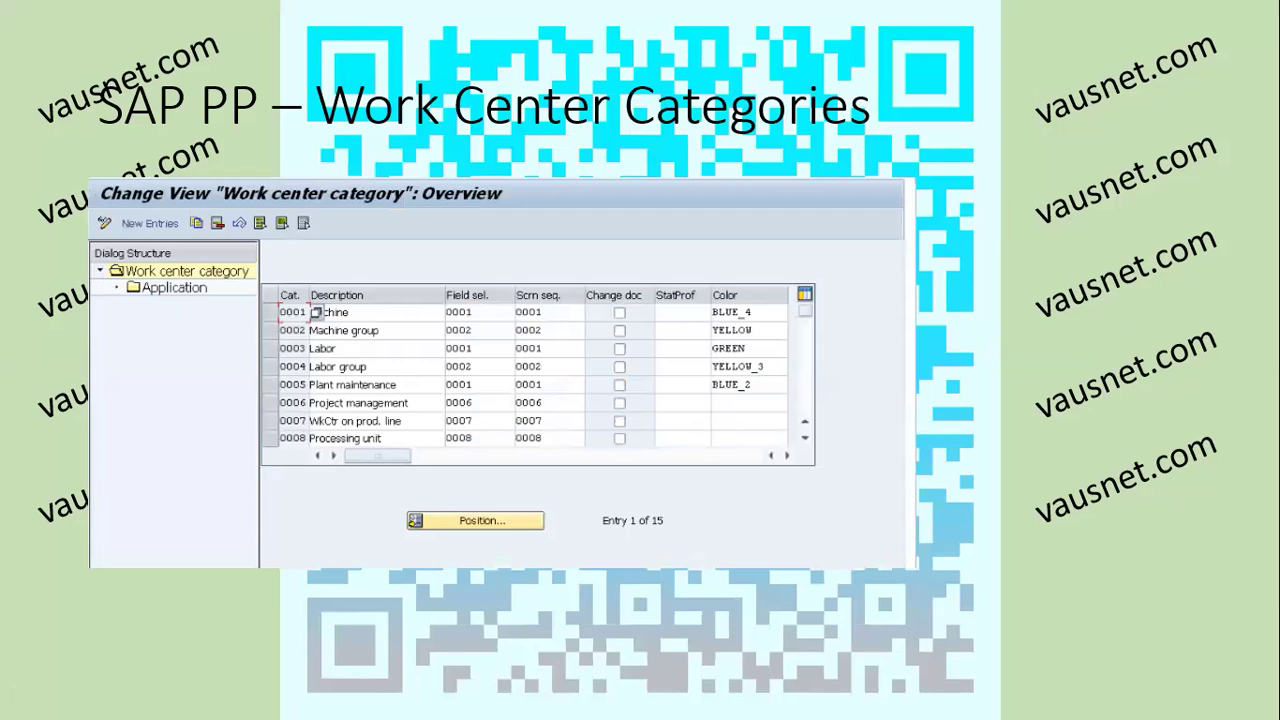
scroll(621, 425, "up", 1)
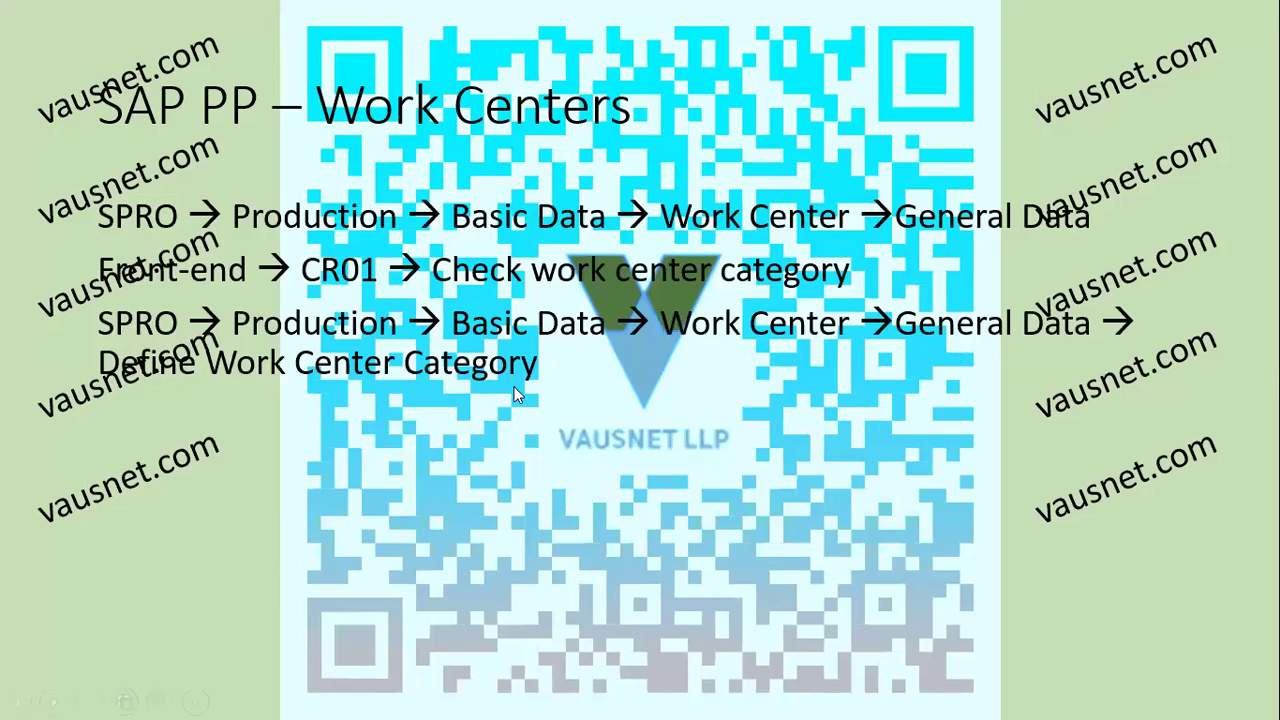
- Switch to the SAP customizing session and open the SAP Customizing Implementation Guide with transaction SPRO
key("alt+Tab")
left_click(98, 118)
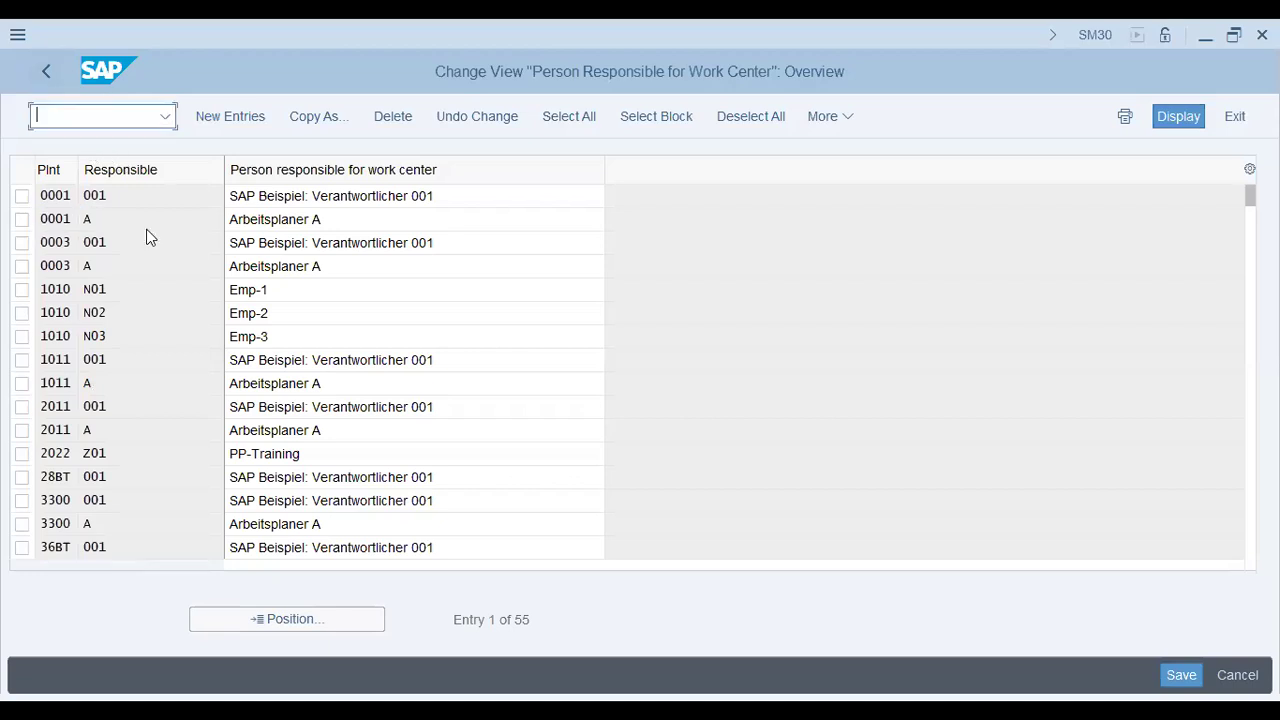
type("/nspro")
key("Return")
left_click(268, 122)
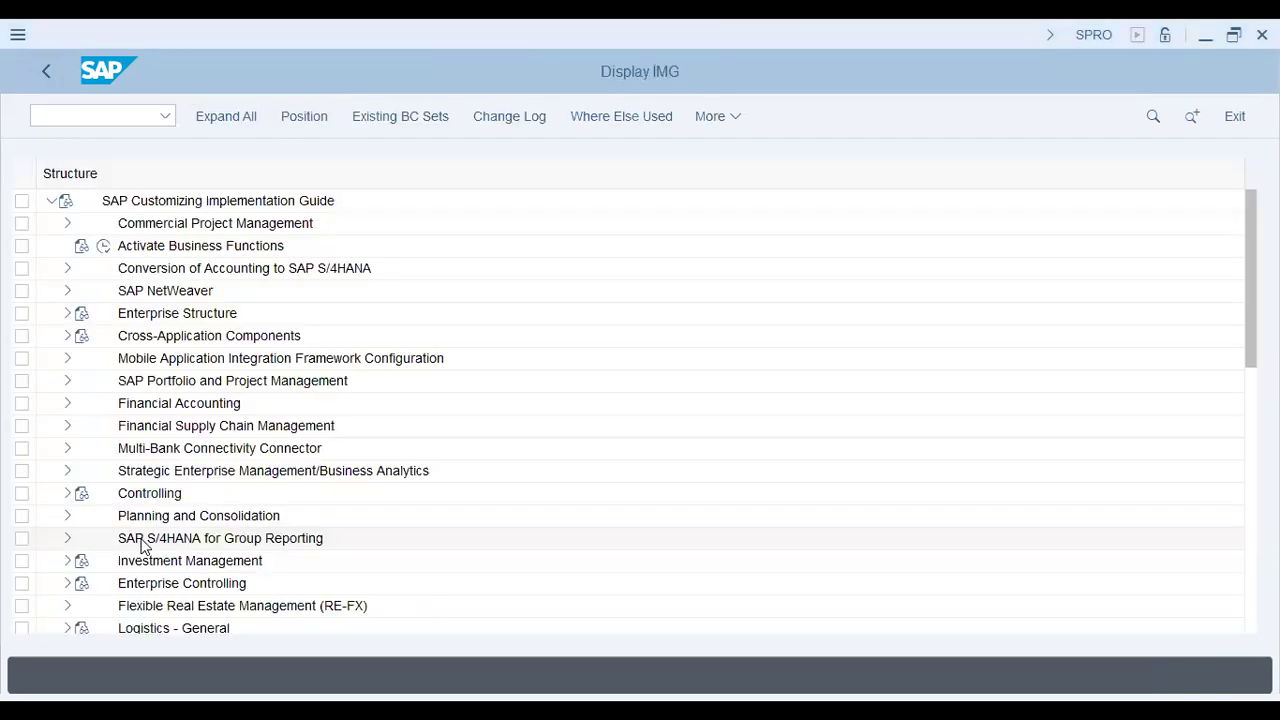
- In the implementation guide, open the work center category definition under Production, Basic Data, Work Center, General Data
left_click(143, 540)
scroll(175, 570, "down", 4)
scroll(200, 600, "down", 2)
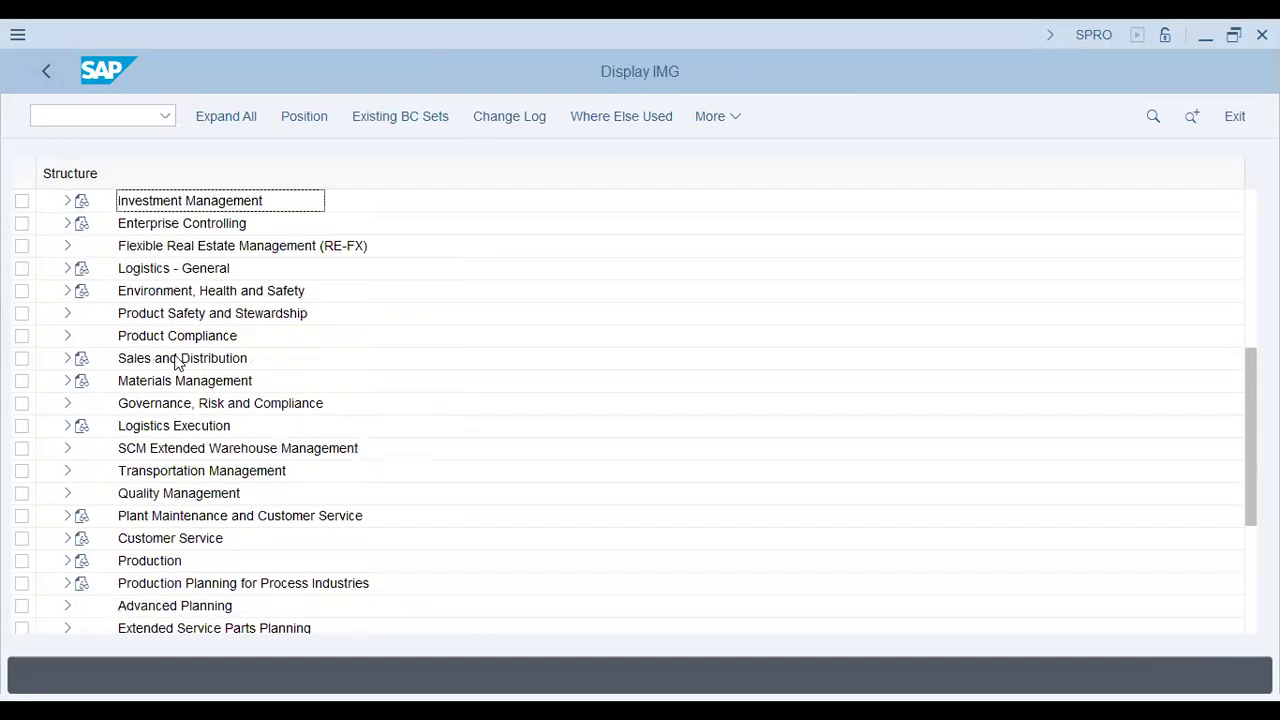
left_click(67, 560)
left_click(83, 358)
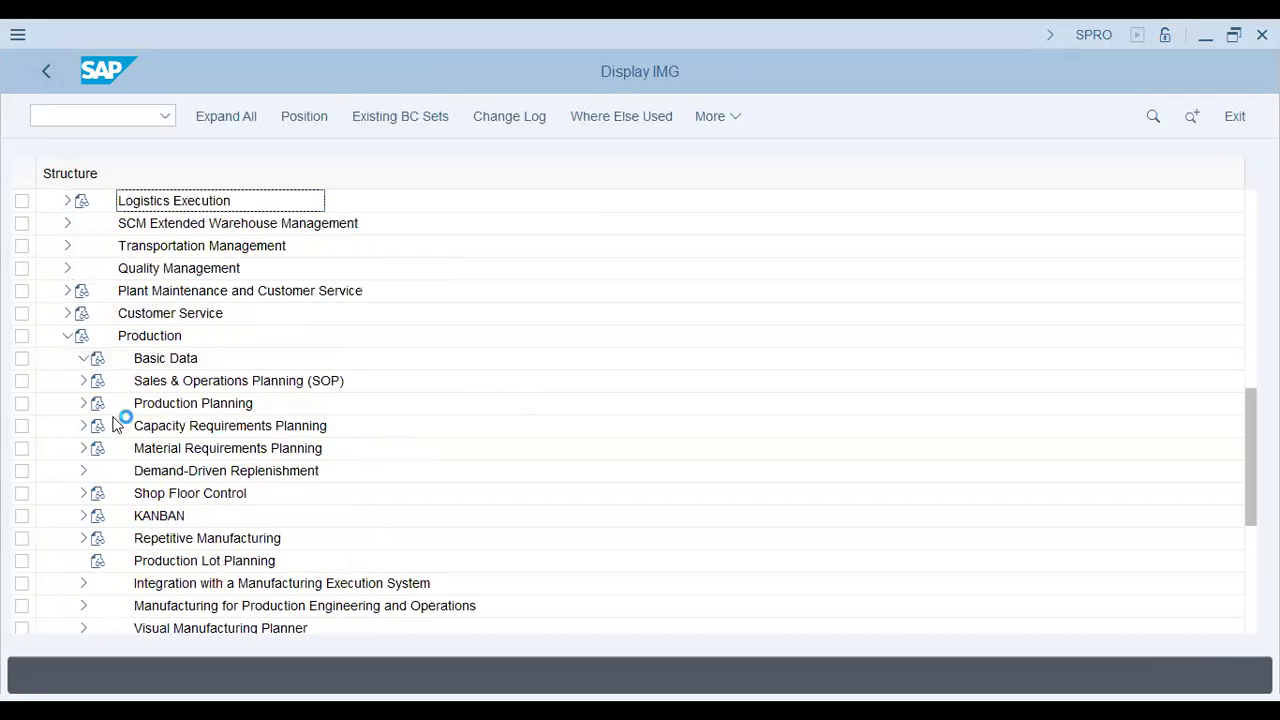
left_click(99, 380)
left_click(113, 404)
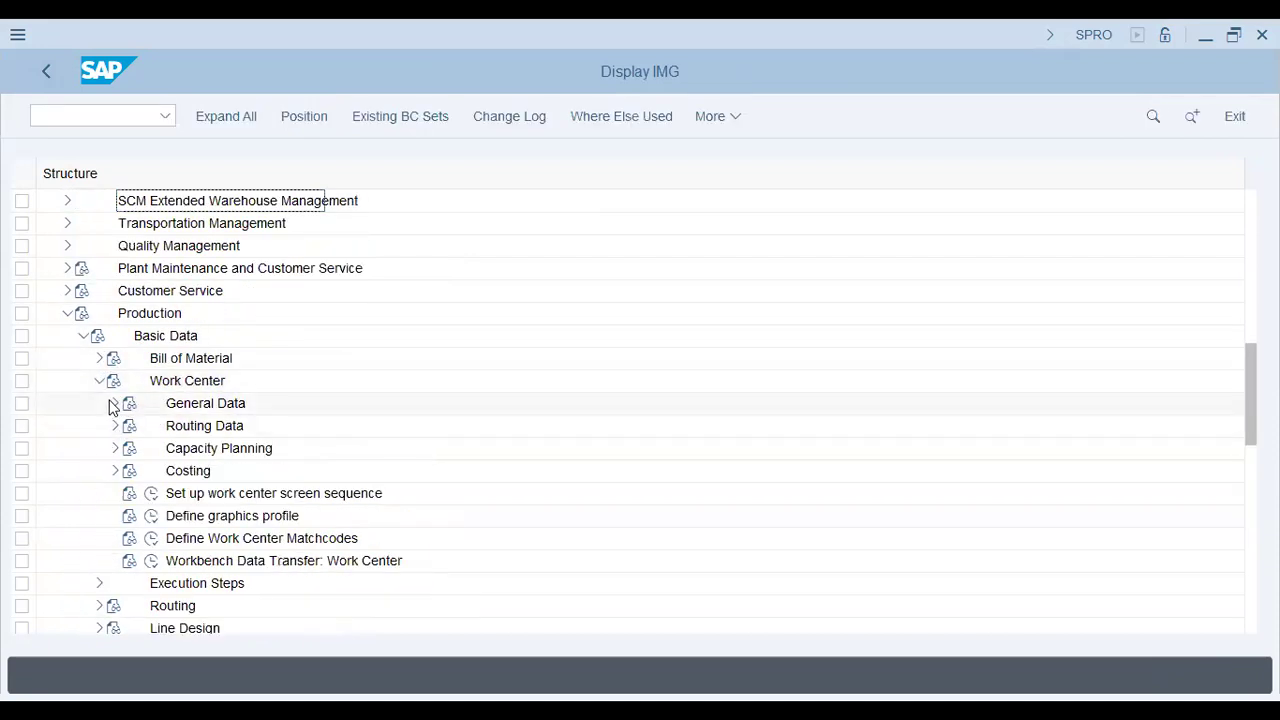
left_click(167, 428)
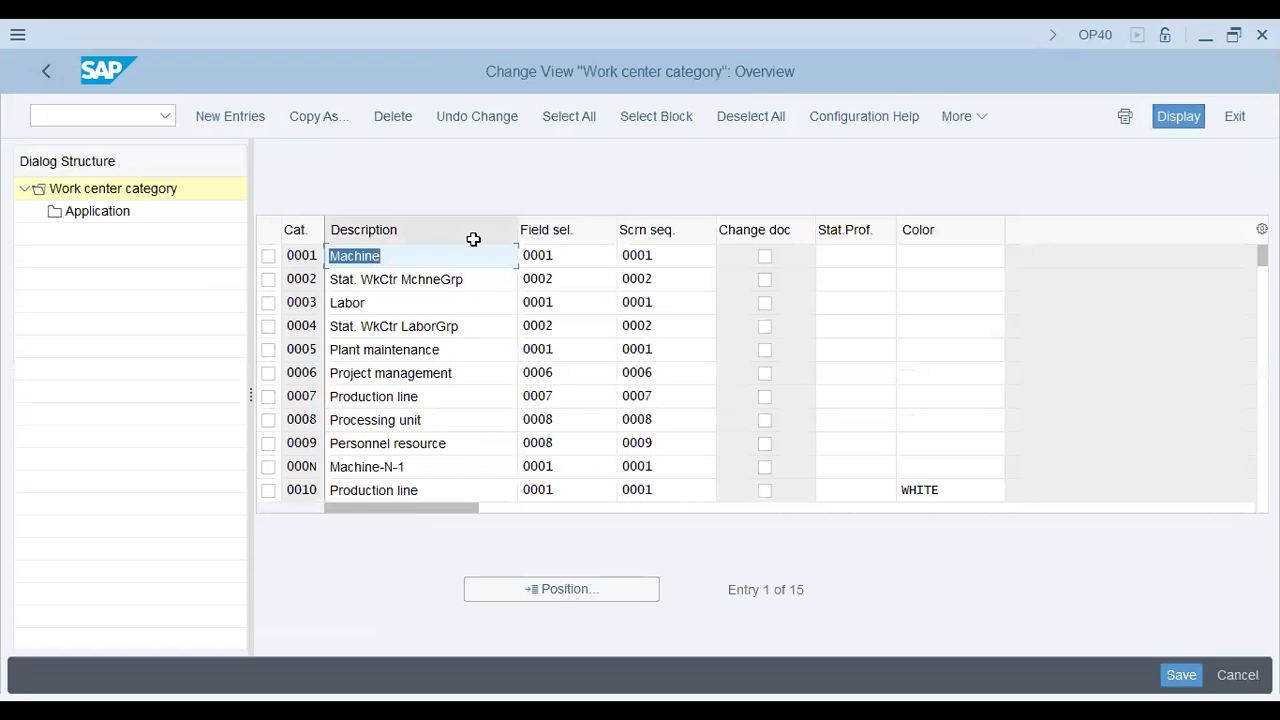
- Open the application assignments of work center category 0001 Machine
left_click(452, 333)
left_click(438, 396)
left_click(430, 447)
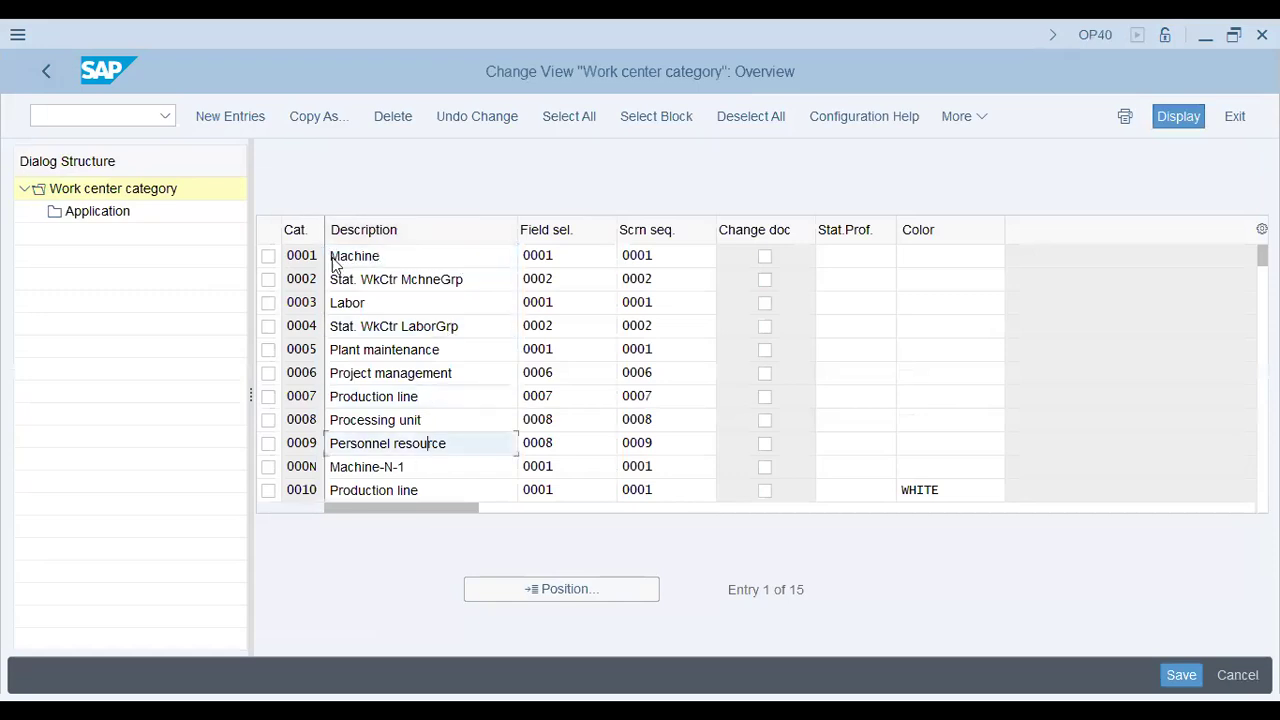
left_click(269, 257)
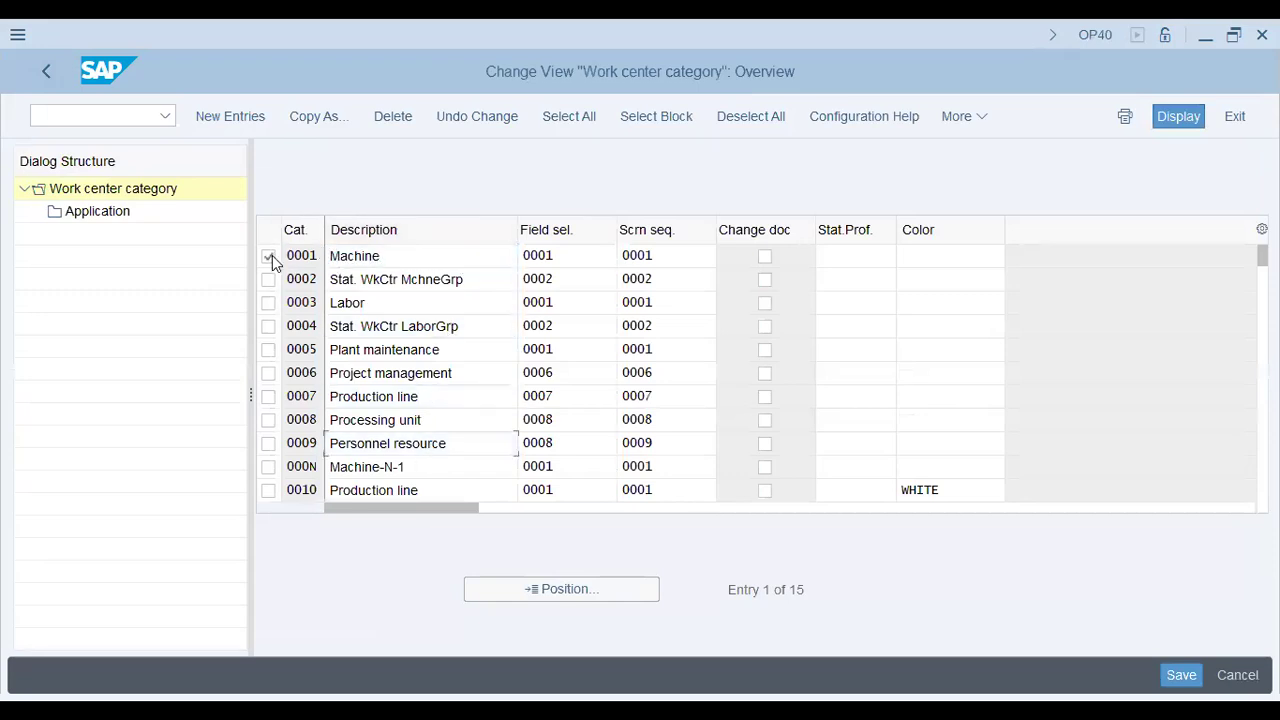
left_click(95, 216)
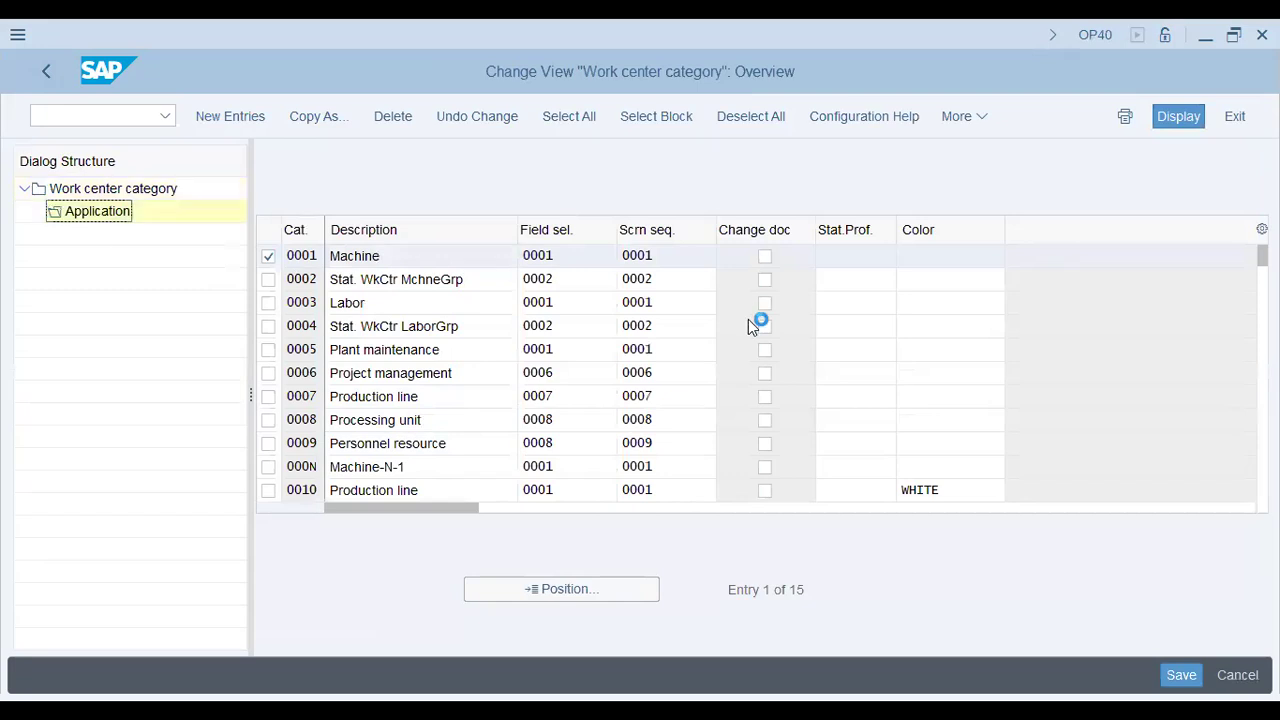
- Examine which task list applications are assigned to the Machine category, and leave the category settings
left_click(433, 316)
left_click_drag(498, 334, 140, 306)
left_click_drag(471, 356, 4, 306)
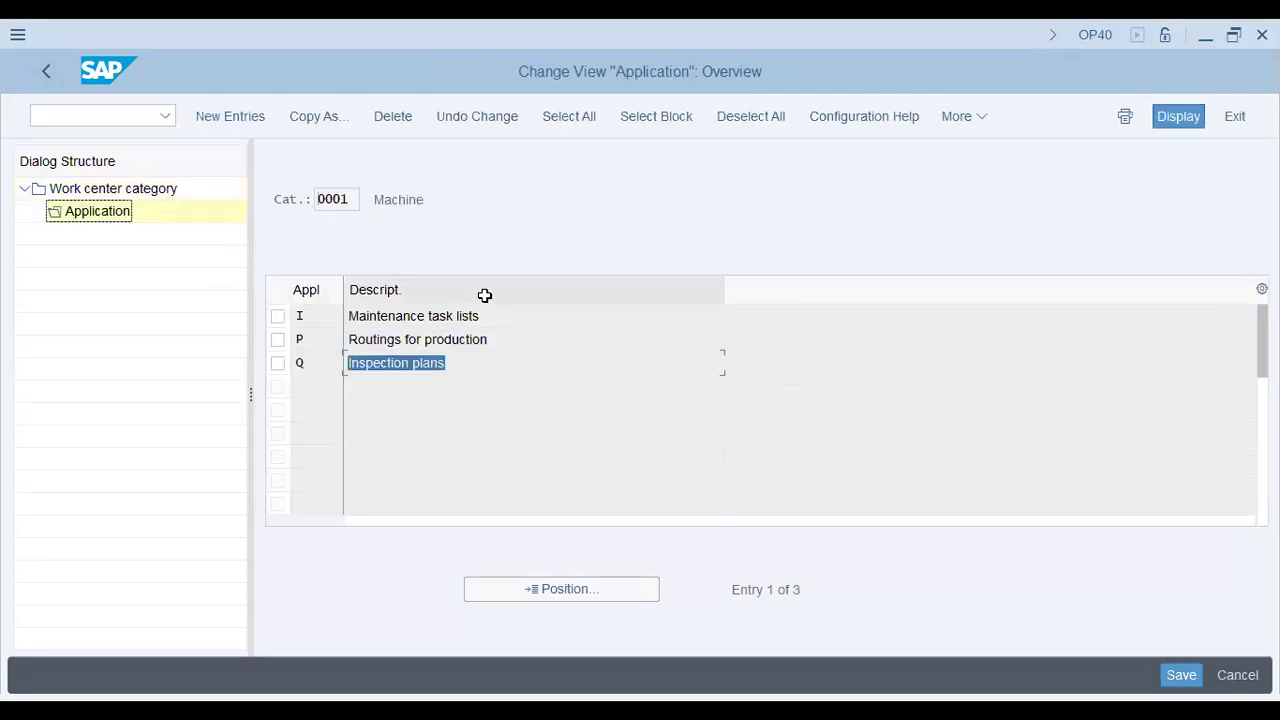
double_click(502, 341)
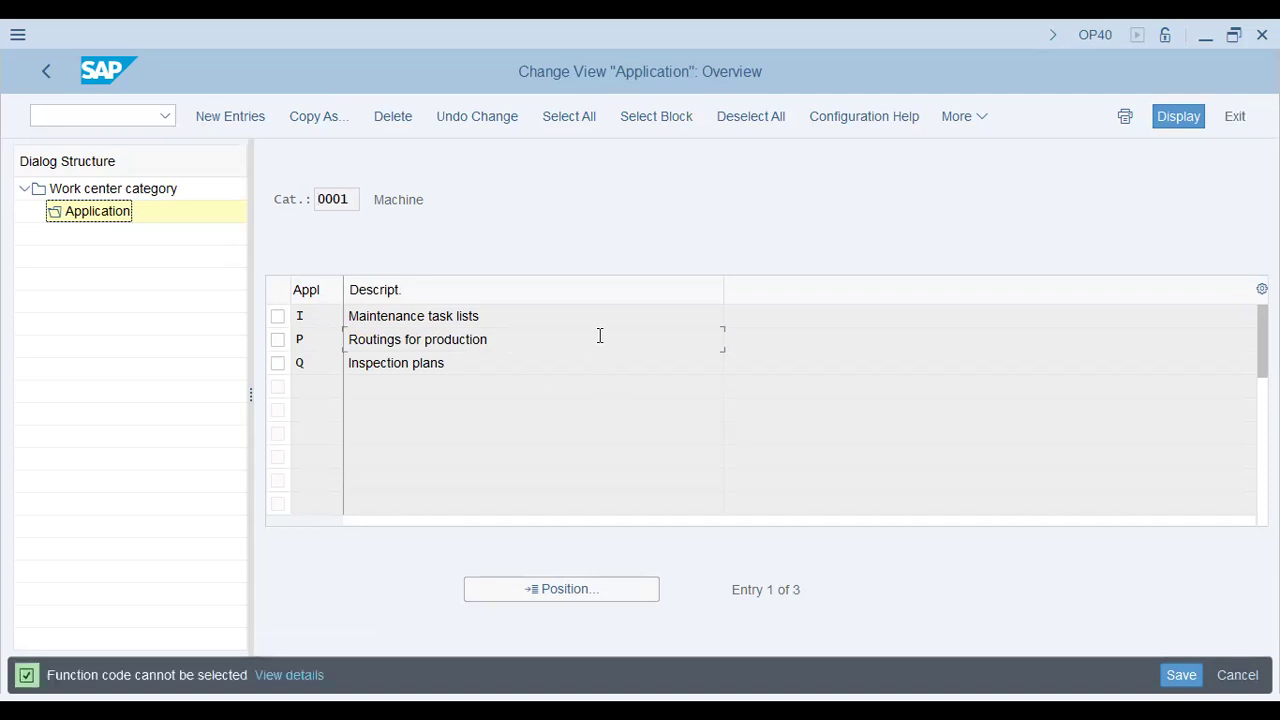
left_click_drag(498, 340, 20, 320)
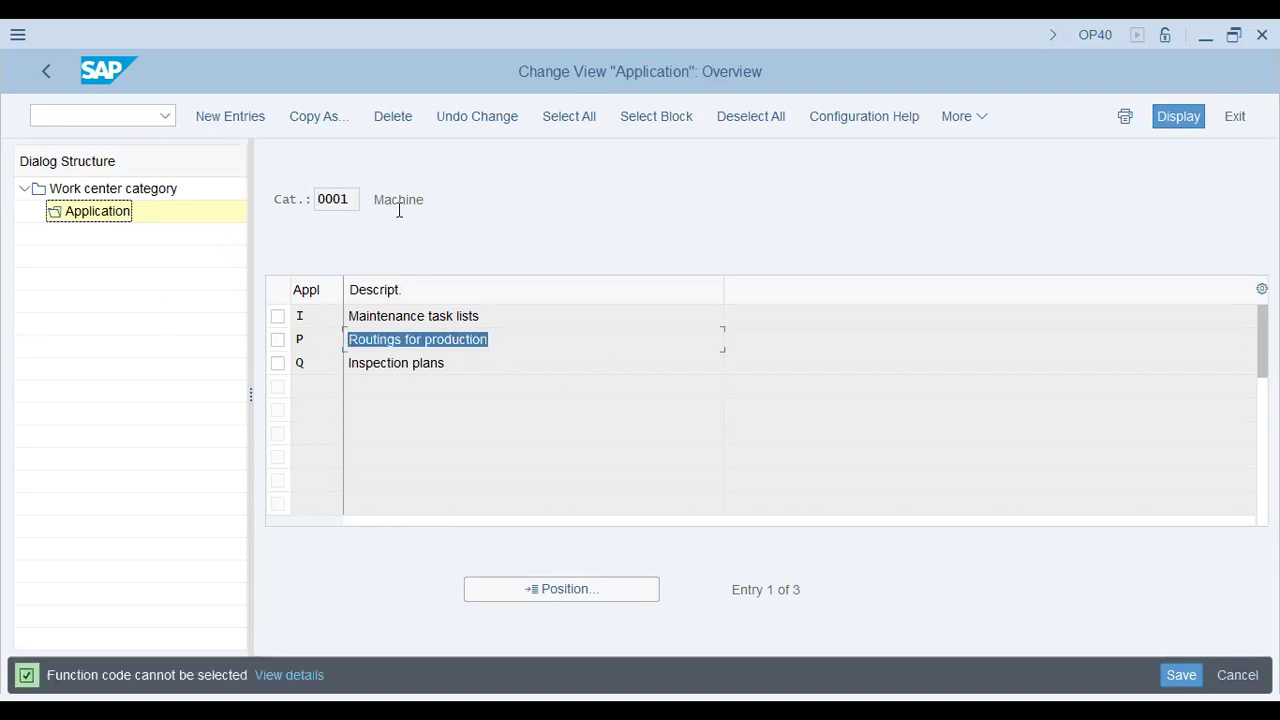
left_click_drag(509, 316, 297, 137)
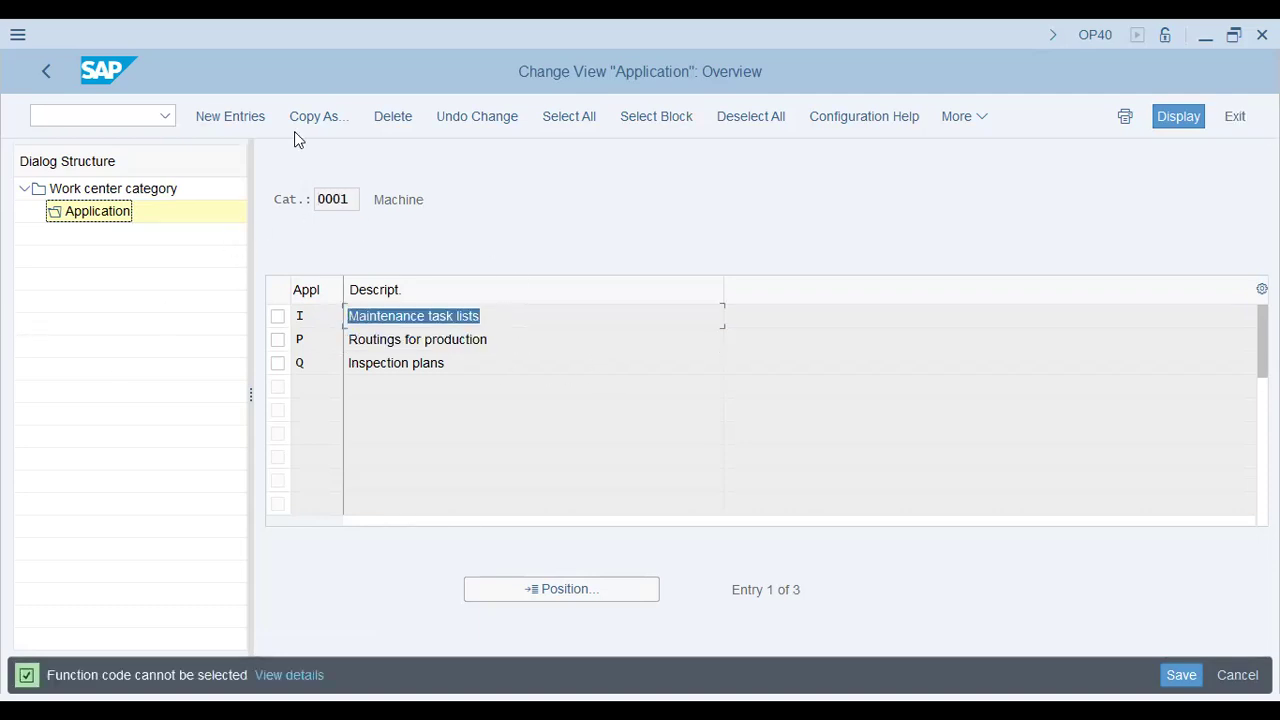
left_click(402, 204)
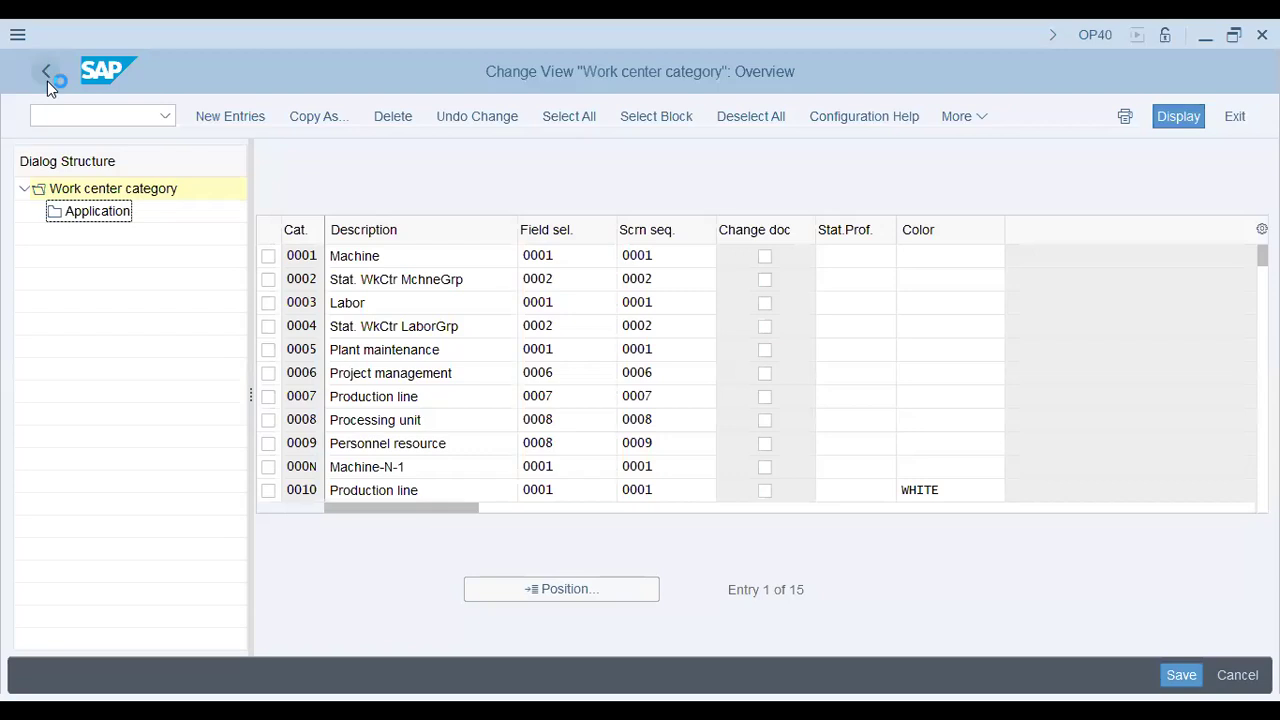
left_click(47, 78)
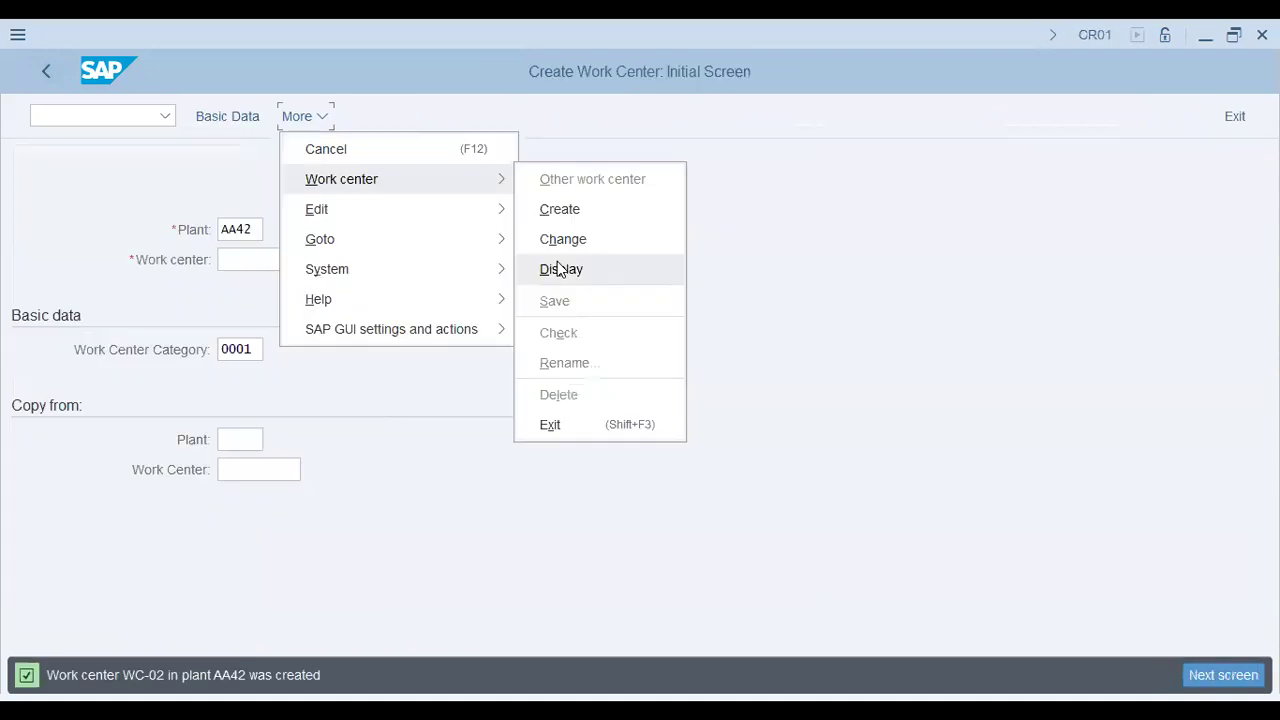
- Display work center WC-02 in plant AA42 and look through its basic data, default values, capacities and scheduling
left_click(558, 270)
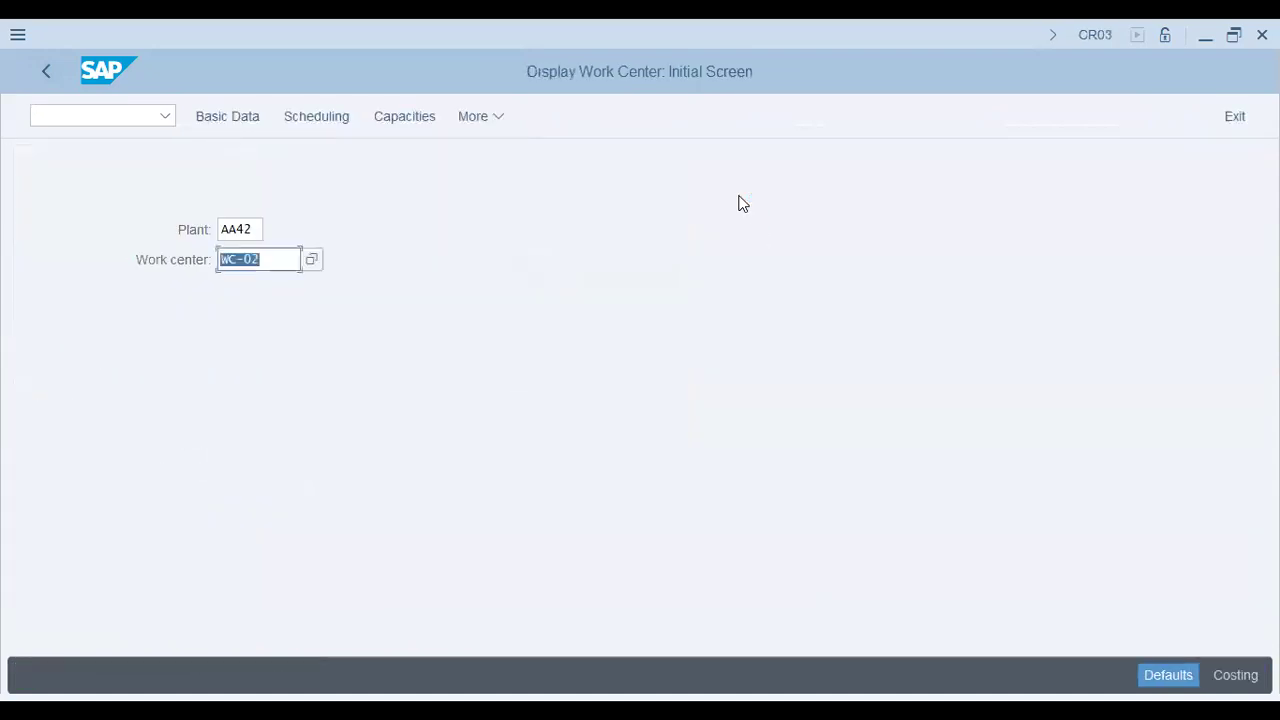
left_click(452, 315)
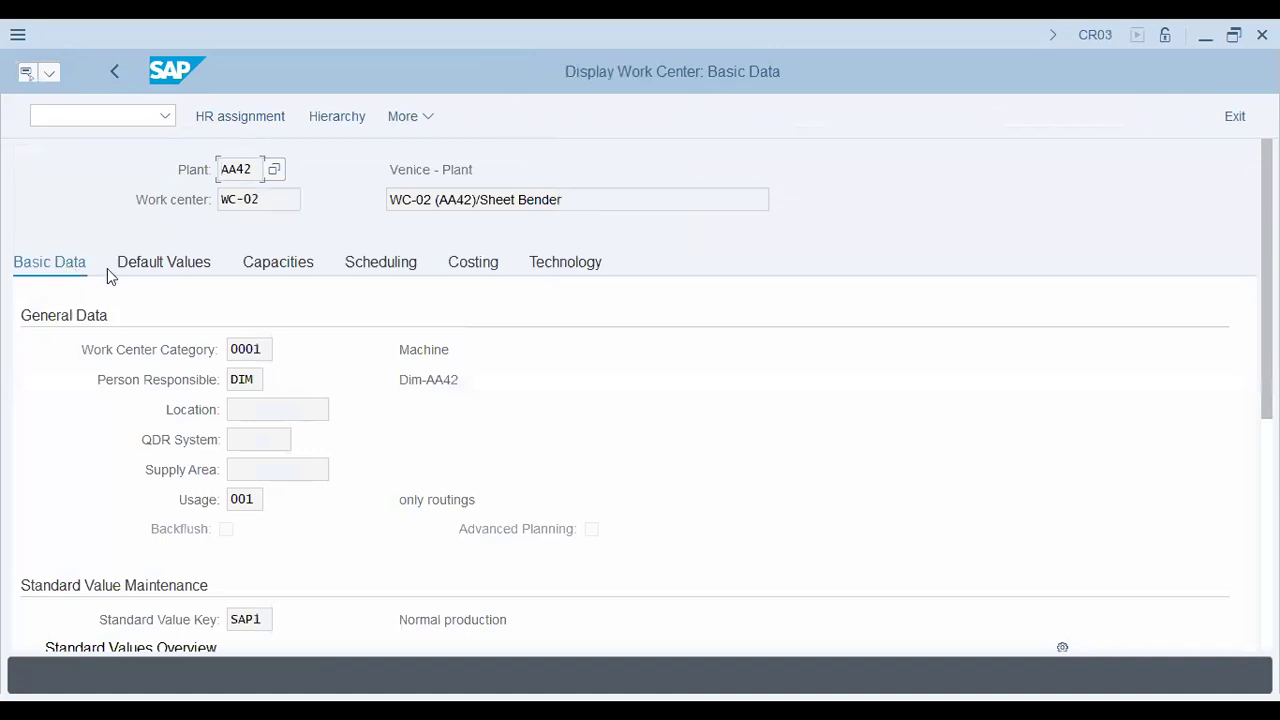
left_click(212, 266)
left_click(298, 270)
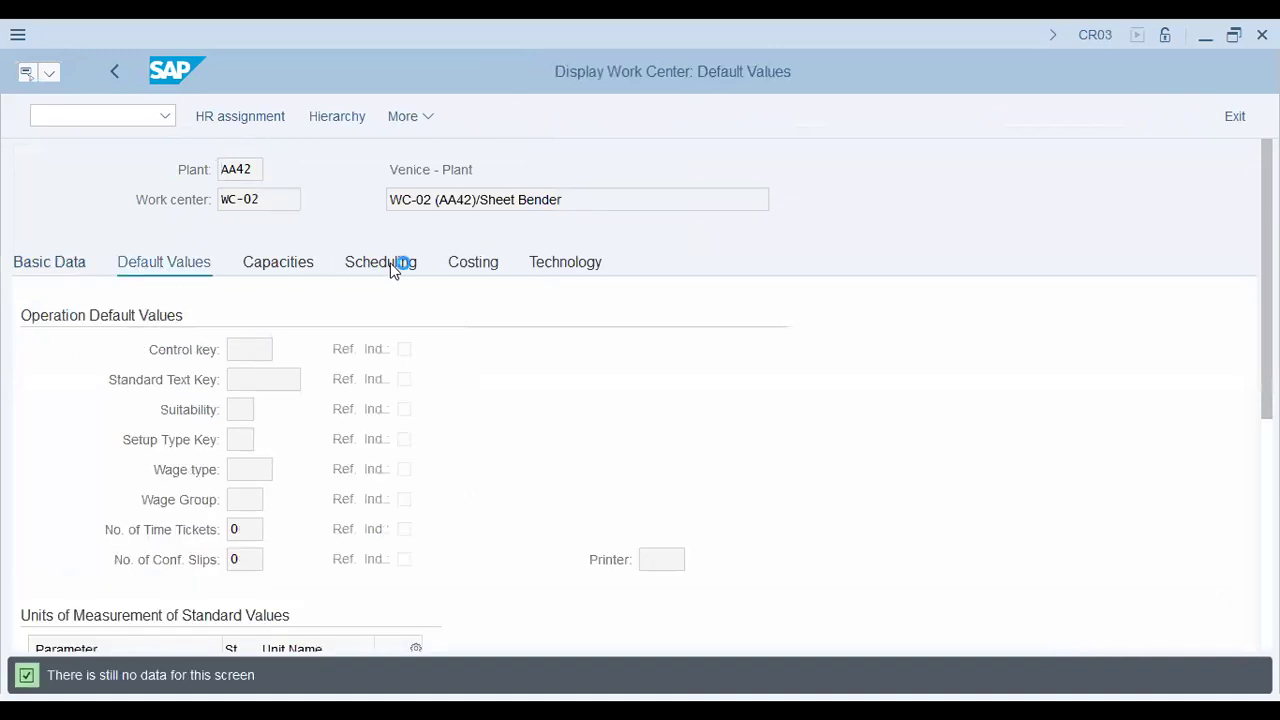
left_click(381, 264)
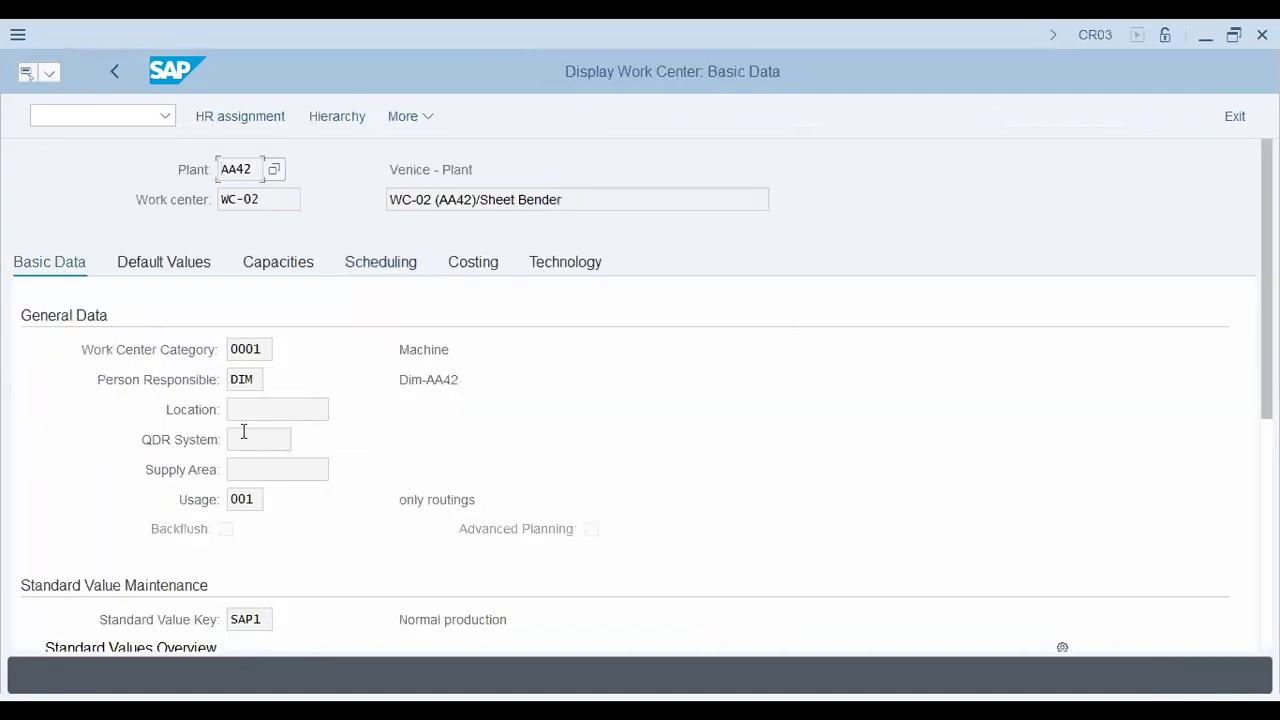
key("Tab")
key("Tab")
key("Tab")
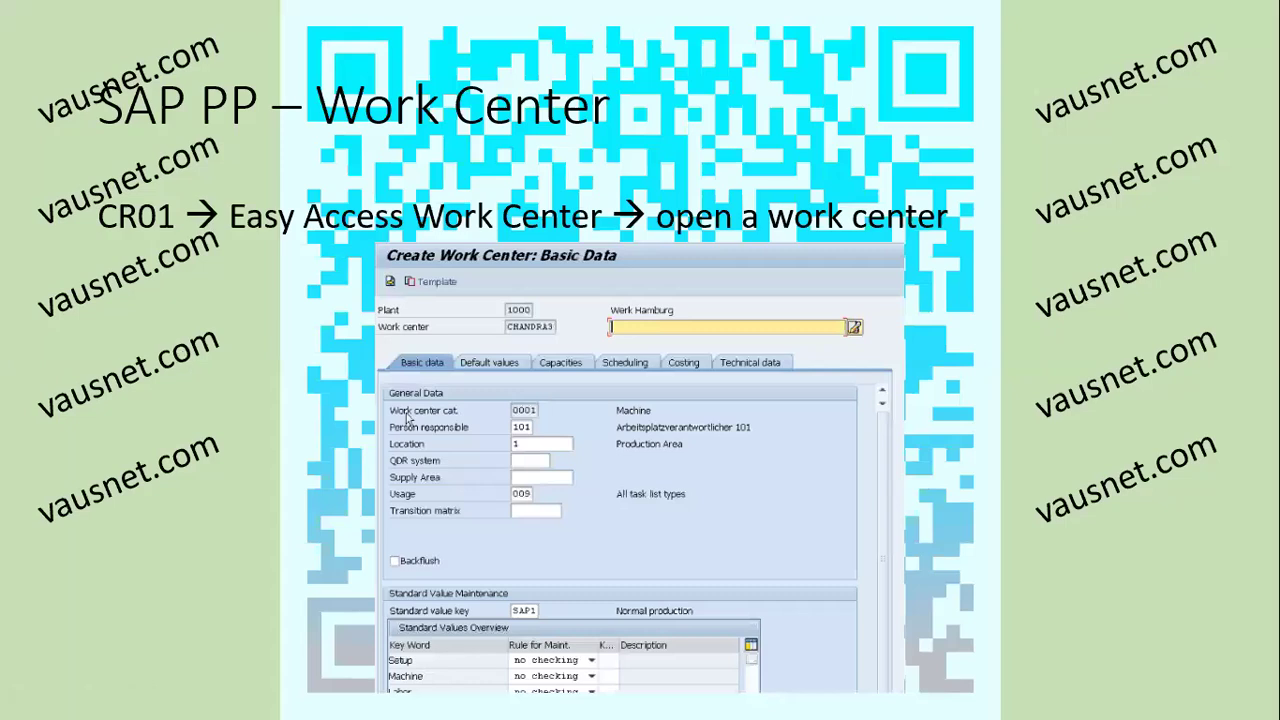
key("Left")
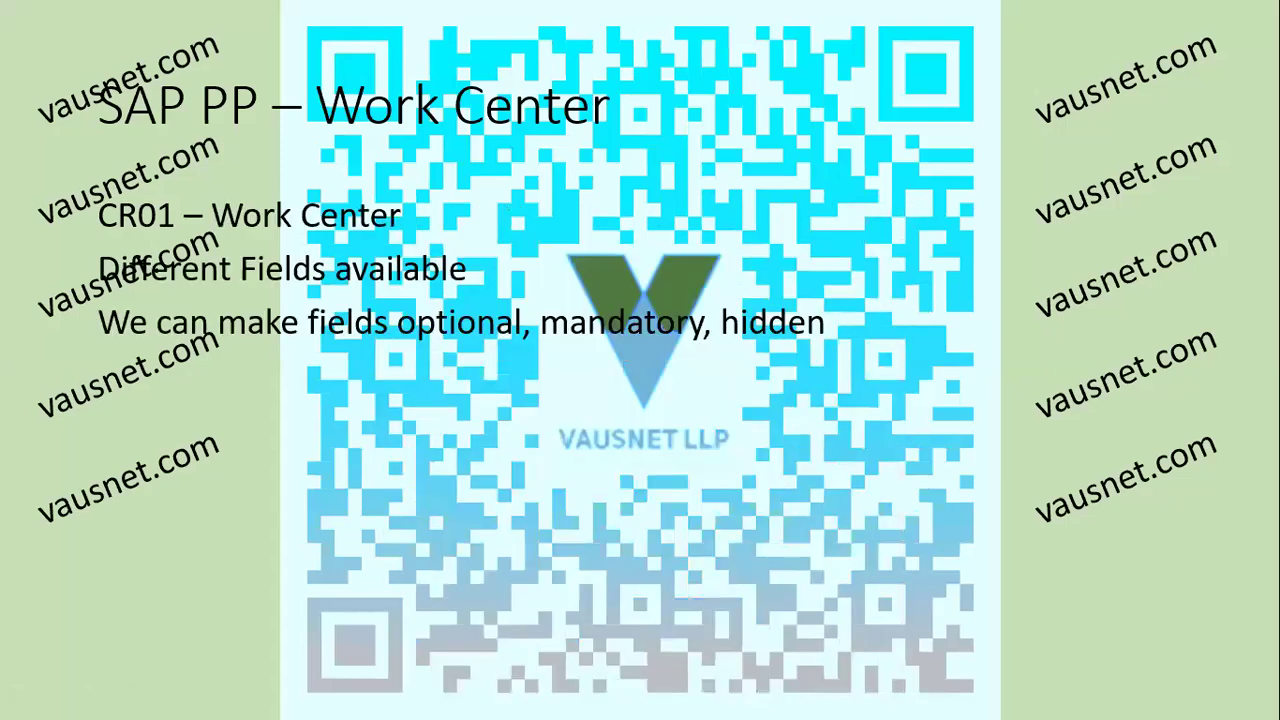
key("Right")
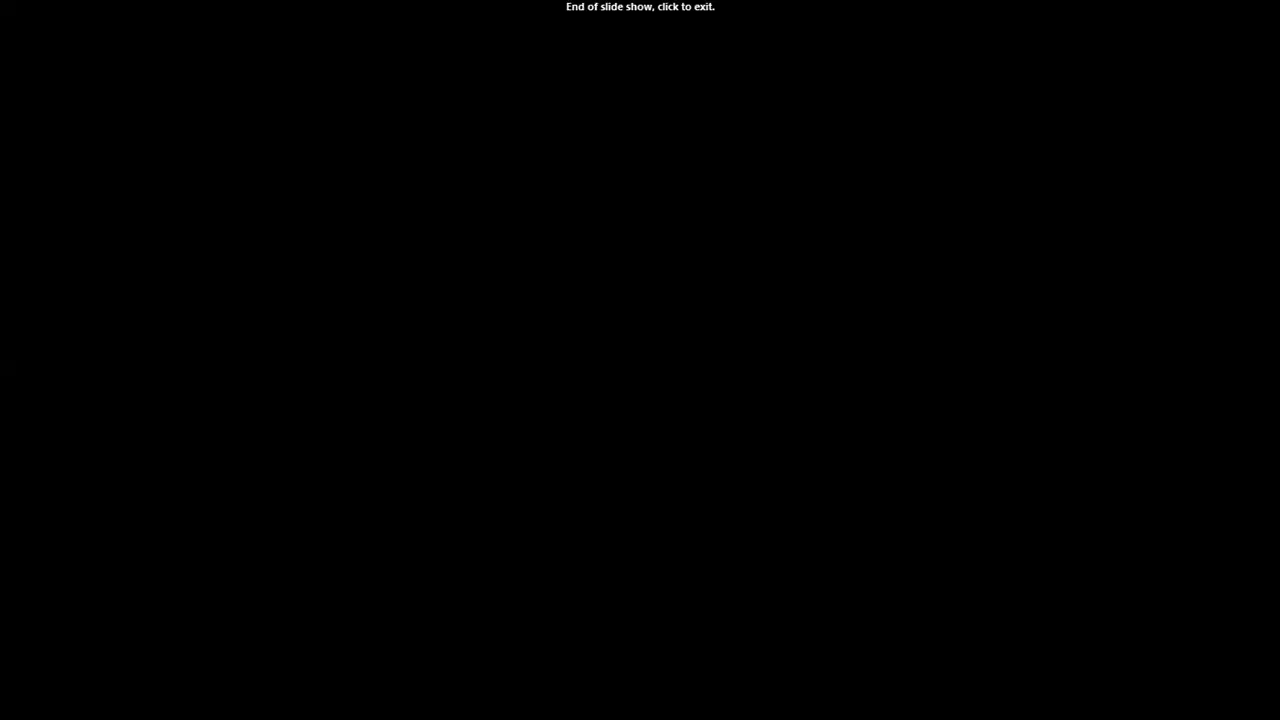